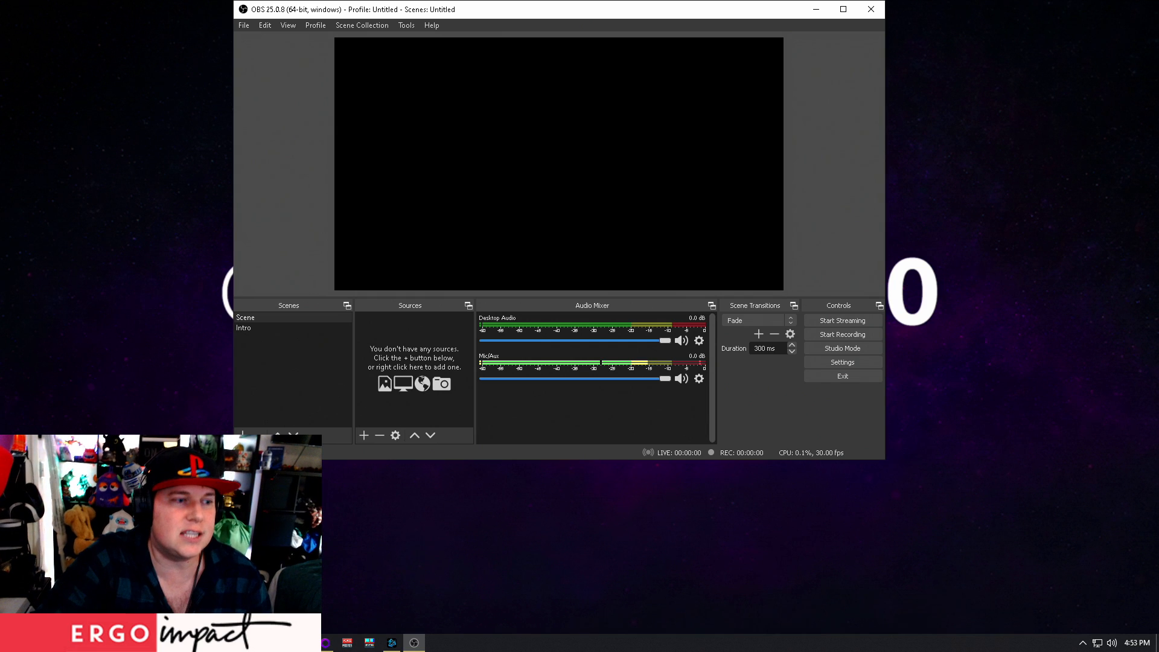
Reposition the OBS window on the desktop so the whole Scenes list is uncovered
{"action": "mouse_move", "coordinate": [303, 643]}
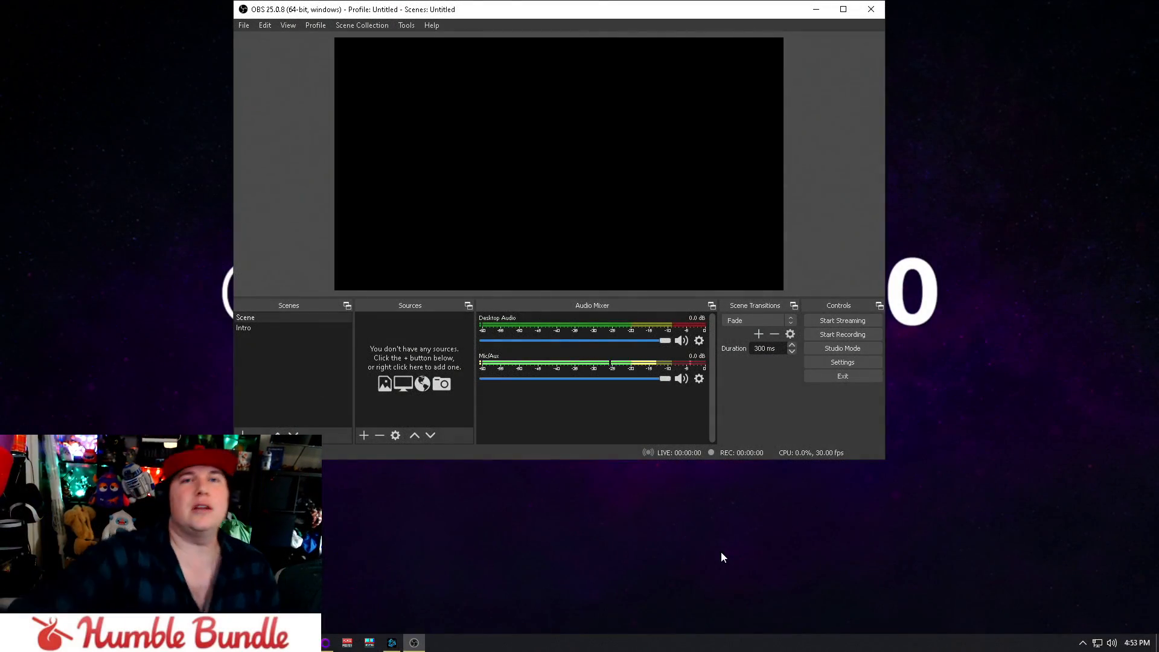
{"action": "left_click_drag", "start_coordinate": [642, 11], "coordinate": [733, 16]}
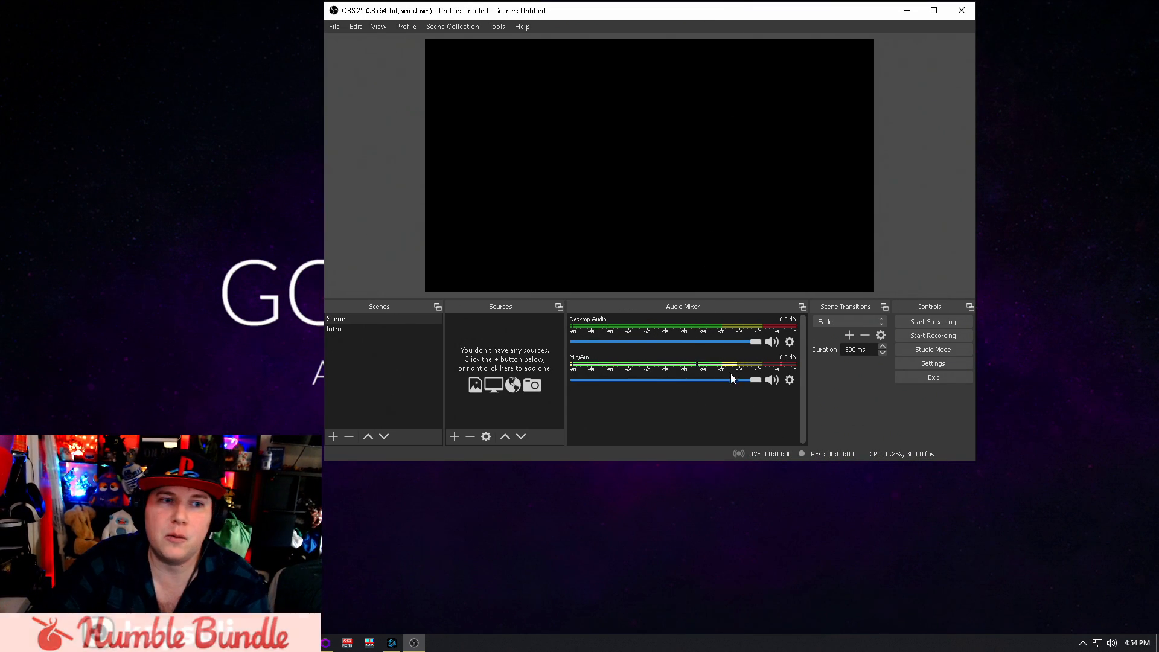
{"action": "left_click", "coordinate": [790, 380]}
{"action": "left_click", "coordinate": [650, 546]}
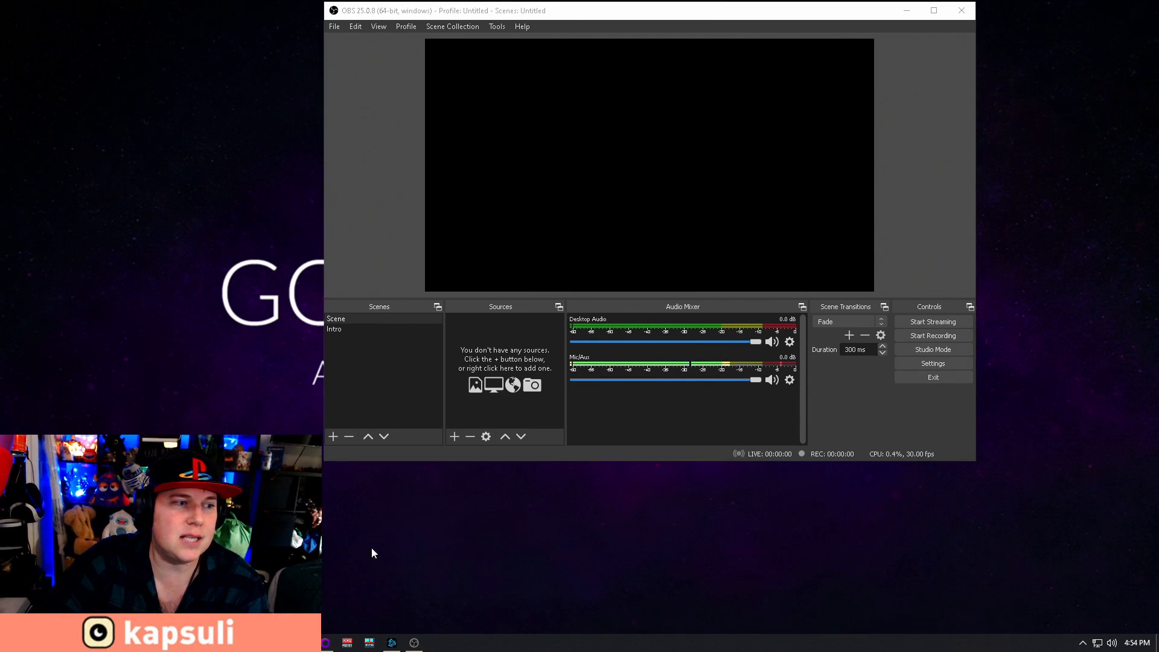
Switch to the browser, play the "Best Of 2020 Mix" gaming music video on YouTube, and minimize the browser
{"action": "mouse_move", "coordinate": [326, 642]}
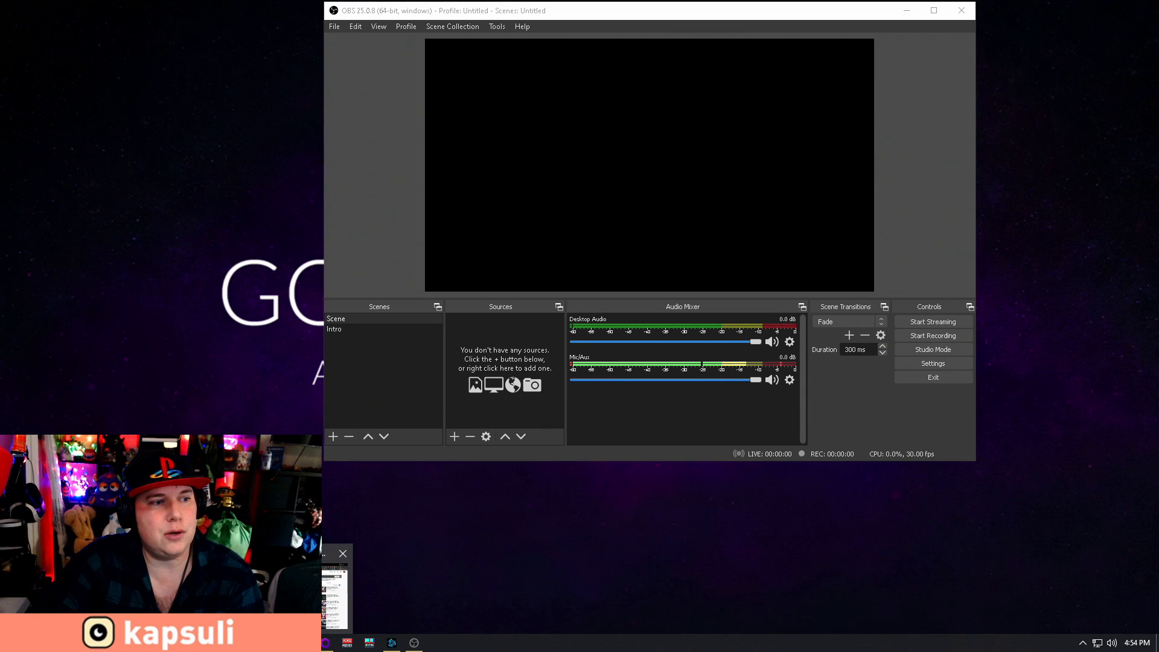
{"action": "left_click", "coordinate": [335, 594]}
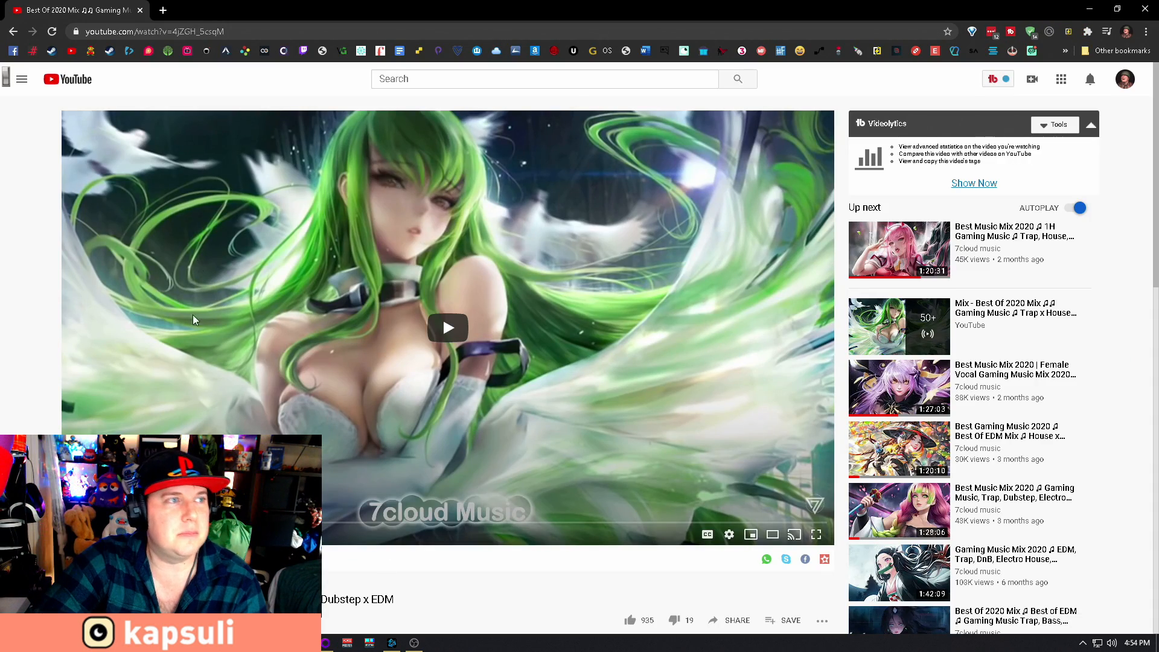
{"action": "left_click", "coordinate": [79, 534]}
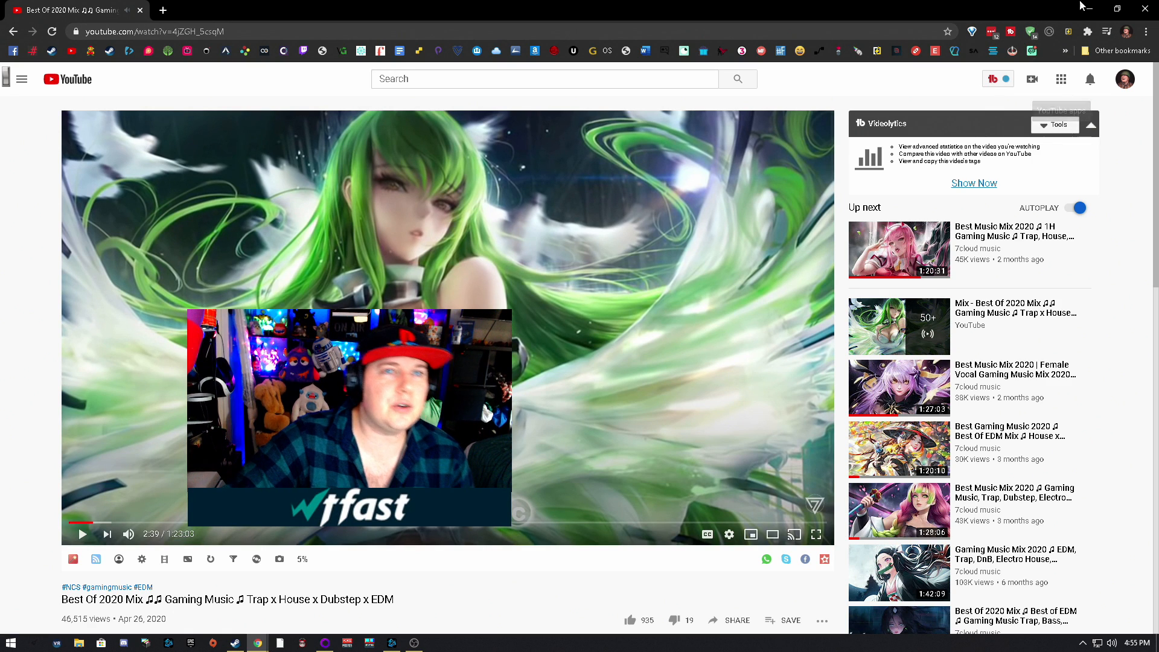
{"action": "left_click", "coordinate": [1090, 10]}
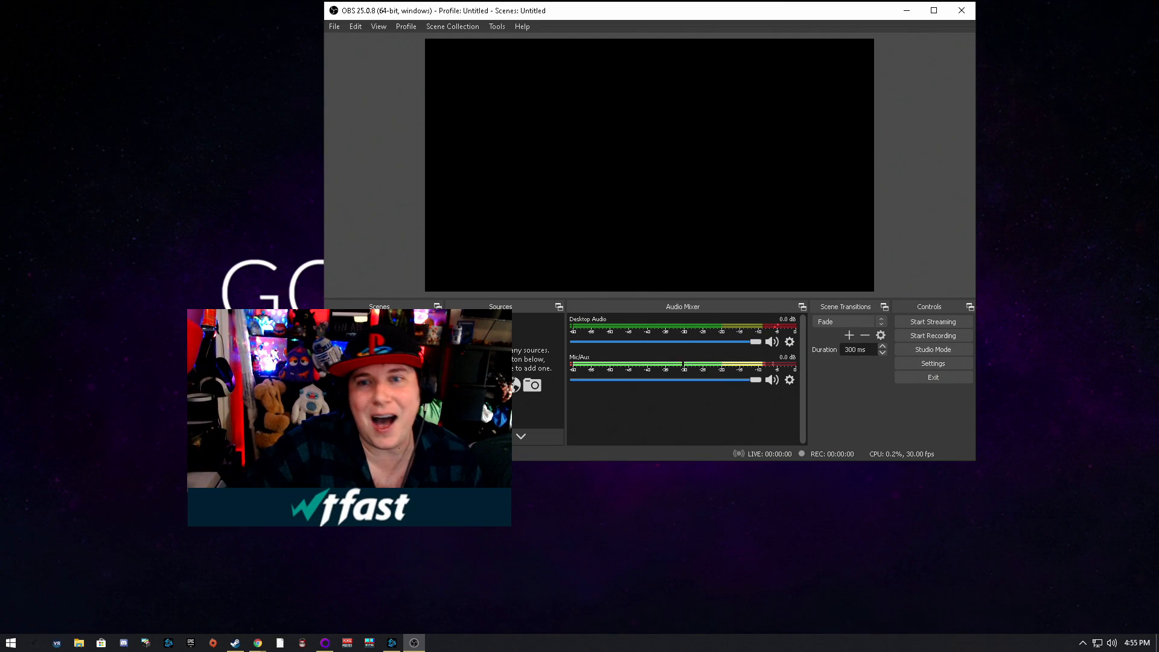
{"action": "left_click", "coordinate": [789, 379]}
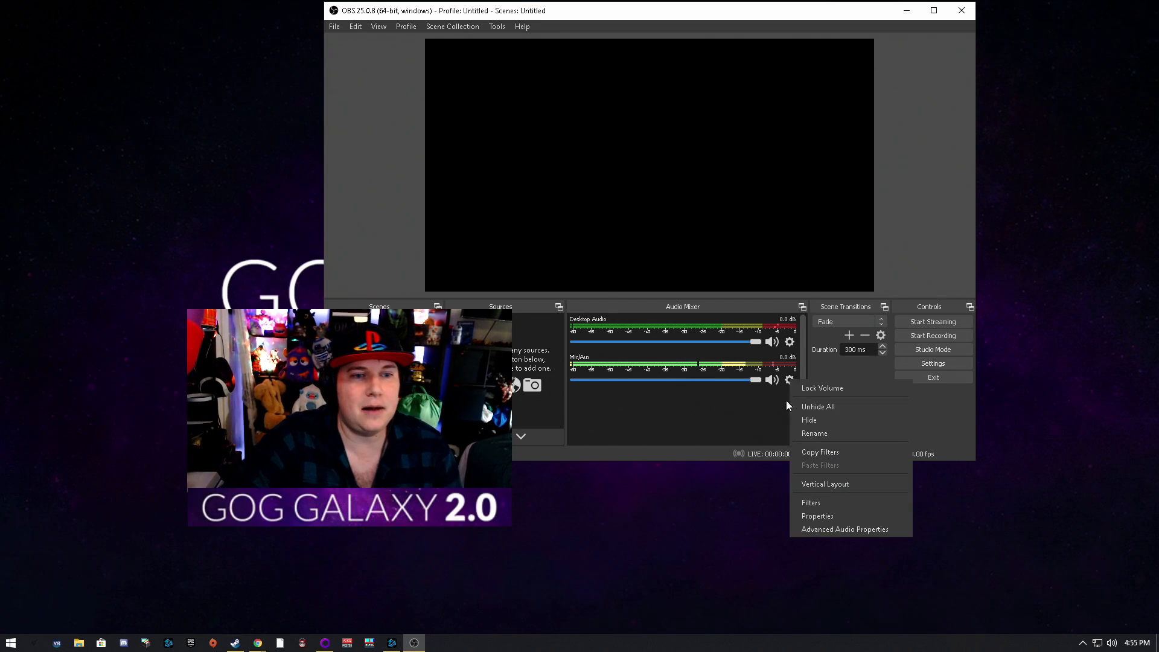
{"action": "left_click", "coordinate": [837, 516]}
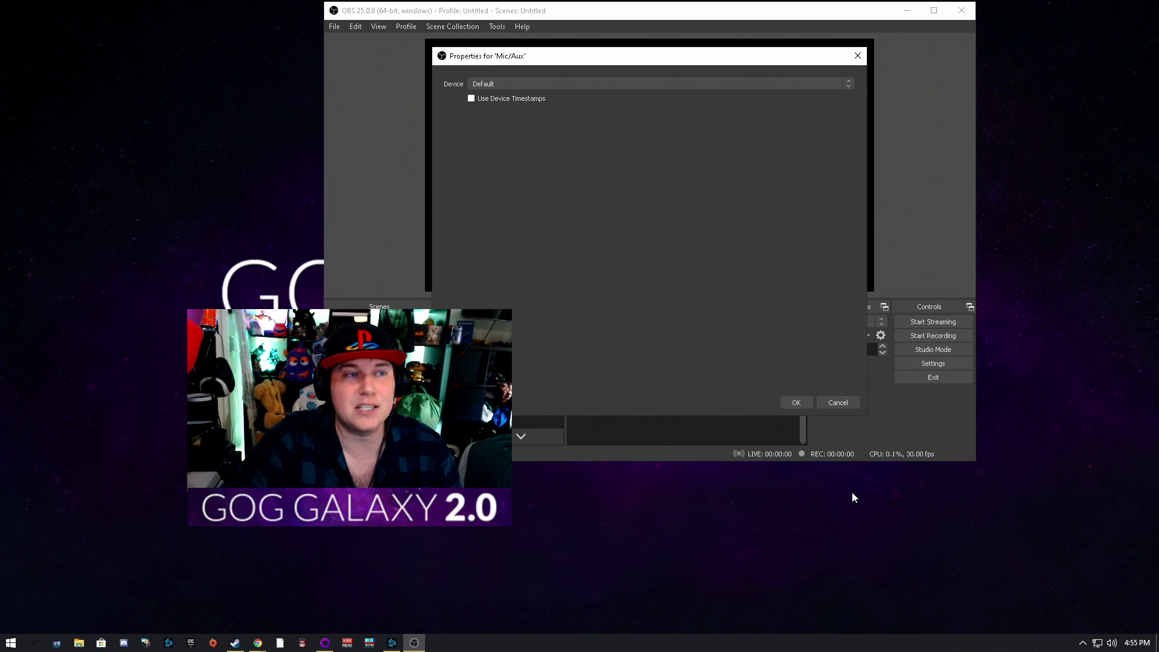
{"action": "left_click", "coordinate": [834, 402]}
Add a Noise Suppression filter to the Mic/Aux source and set its suppression level to -60 dB
{"action": "left_click", "coordinate": [790, 379]}
{"action": "left_click", "coordinate": [819, 504]}
{"action": "right_click", "coordinate": [444, 91]}
{"action": "mouse_move", "coordinate": [490, 98]}
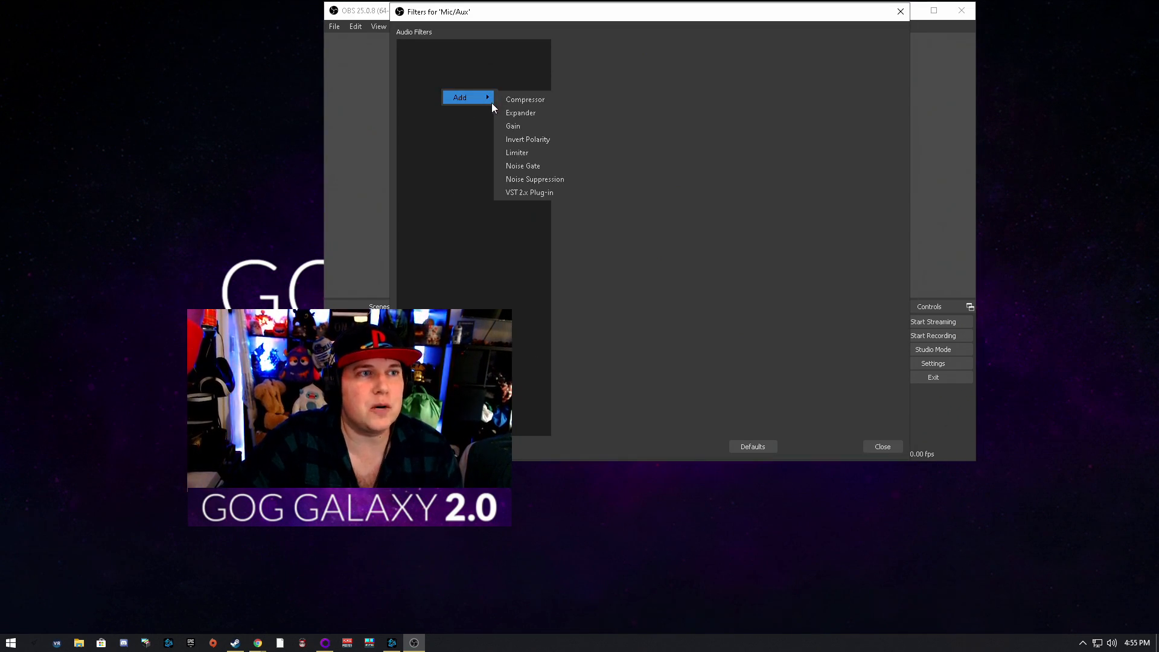
{"action": "left_click", "coordinate": [545, 179]}
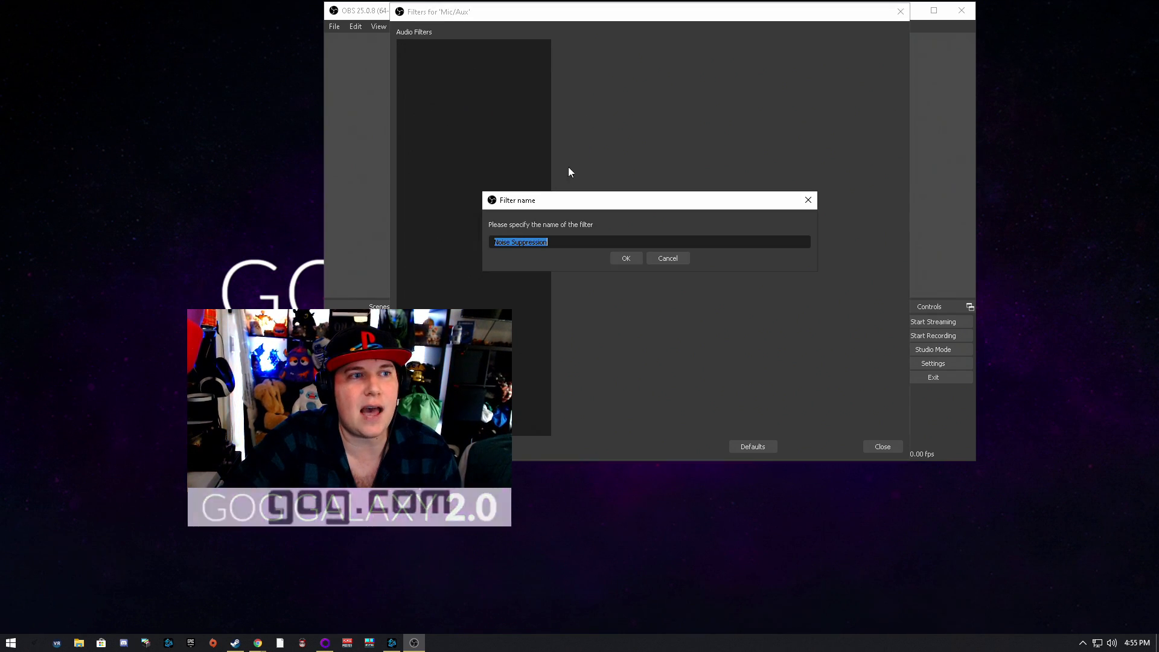
{"action": "left_click", "coordinate": [625, 257]}
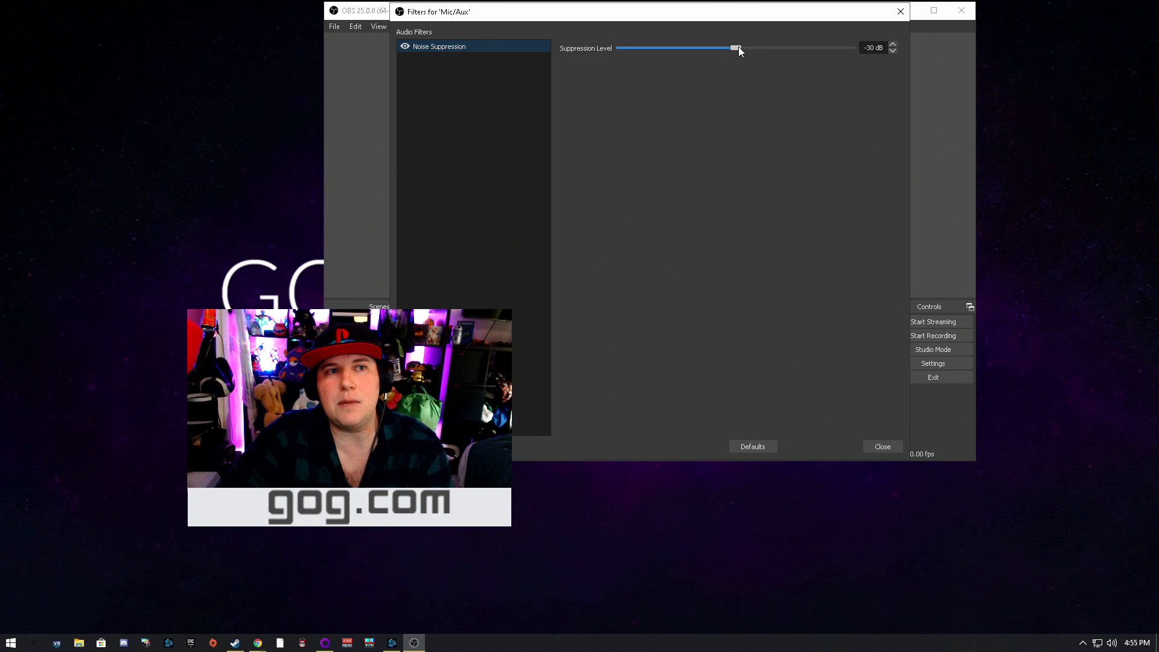
{"action": "left_click_drag", "start_coordinate": [738, 47], "coordinate": [584, 52]}
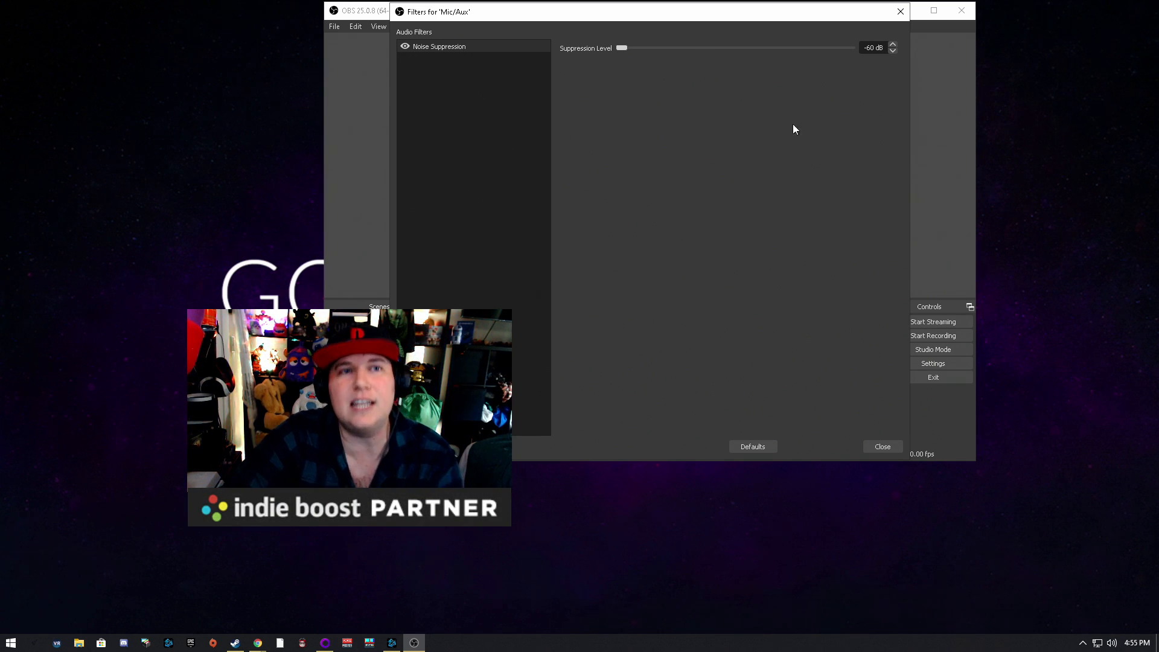
Add a Compressor filter with its default name to the Mic/Aux audio filters
{"action": "left_click_drag", "start_coordinate": [742, 17], "coordinate": [742, 406]}
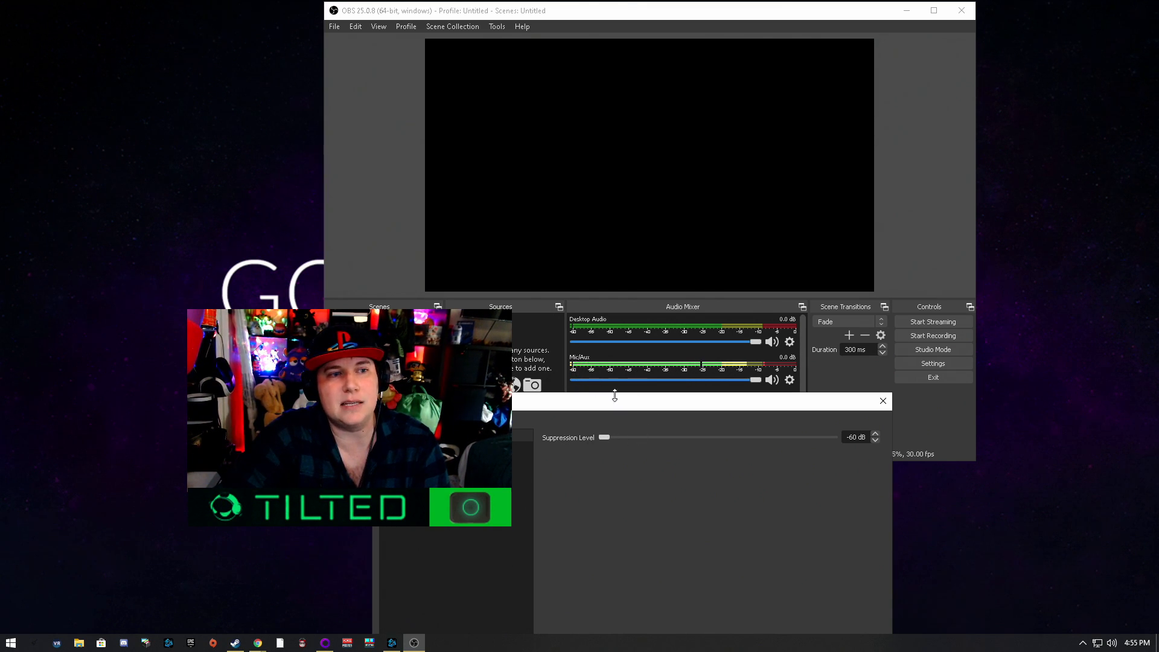
{"action": "left_click_drag", "start_coordinate": [699, 404], "coordinate": [732, 129]}
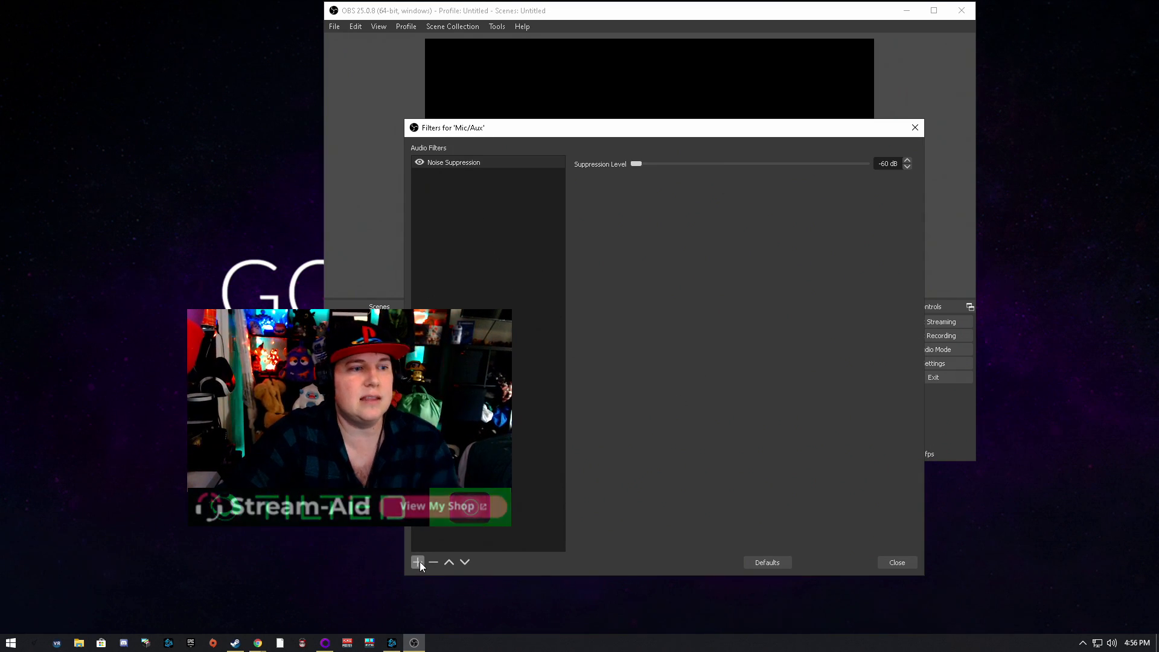
{"action": "right_click", "coordinate": [480, 398]}
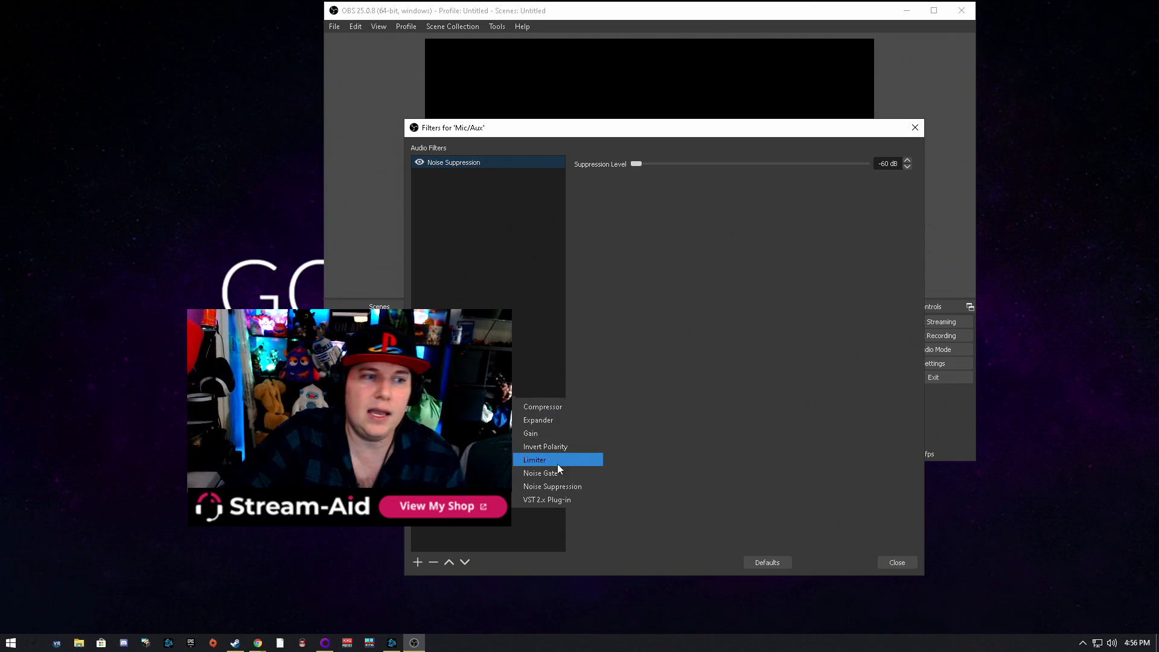
{"action": "left_click", "coordinate": [549, 407]}
{"action": "key", "text": "Return"}
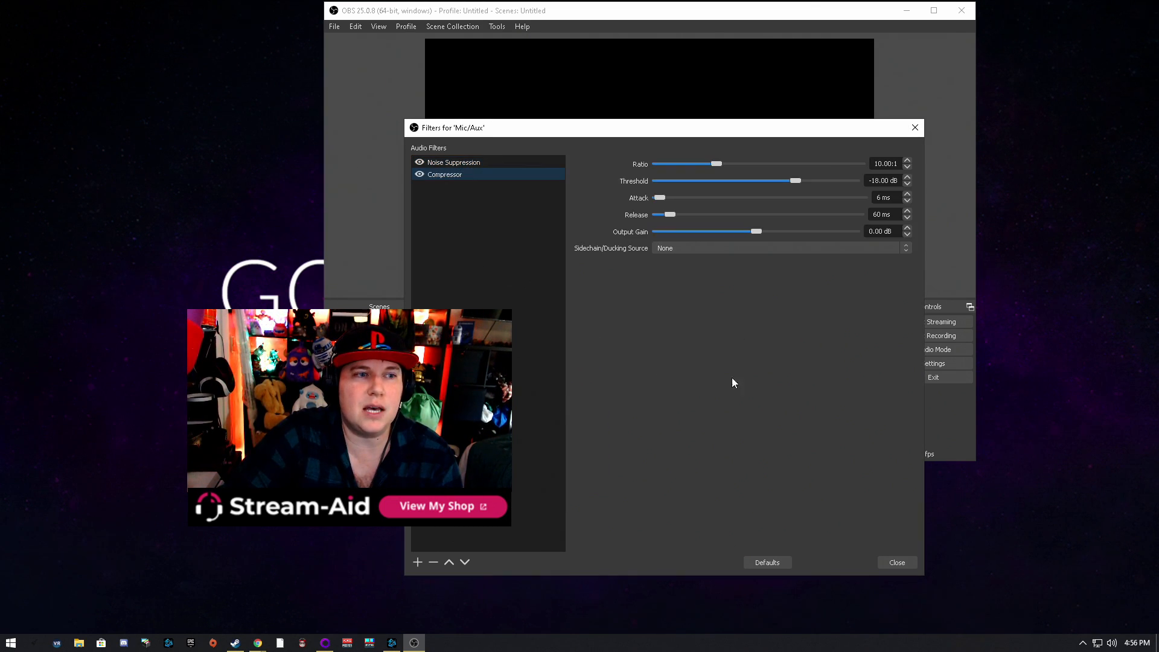
Set the Compressor's ratio to 6.50:1 and its threshold to -38.60 dB, with the Filters window moved below the audio mixer meters
{"action": "left_click_drag", "start_coordinate": [791, 134], "coordinate": [788, 64]}
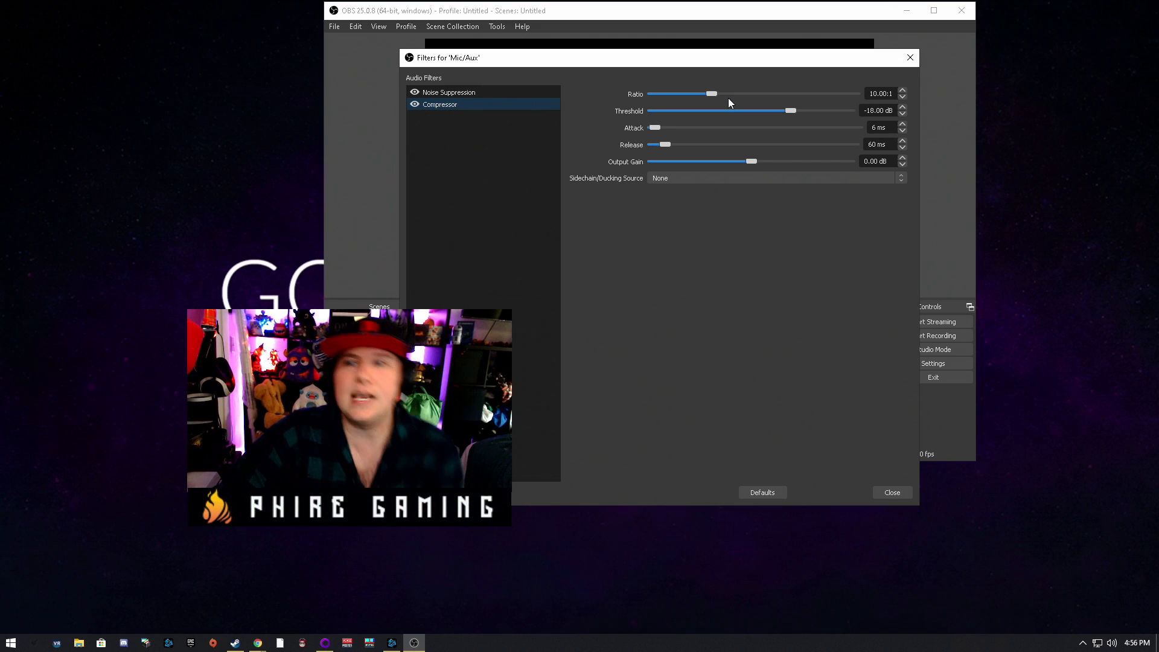
{"action": "left_click_drag", "start_coordinate": [711, 95], "coordinate": [697, 99]}
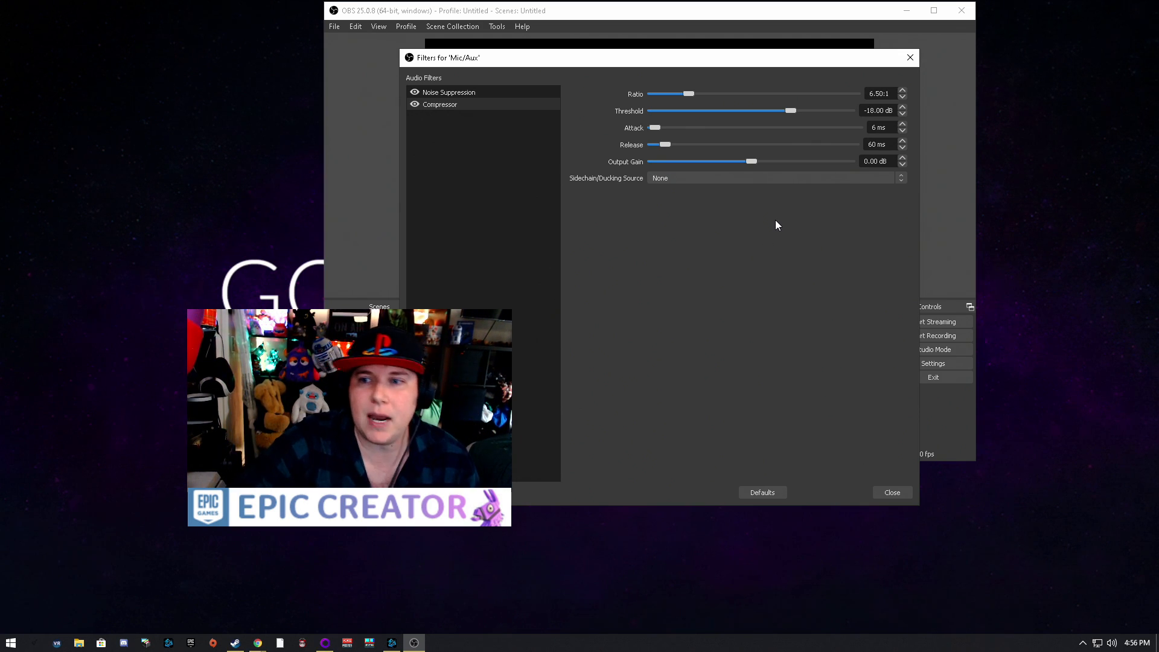
{"action": "left_click_drag", "start_coordinate": [781, 65], "coordinate": [771, 320]}
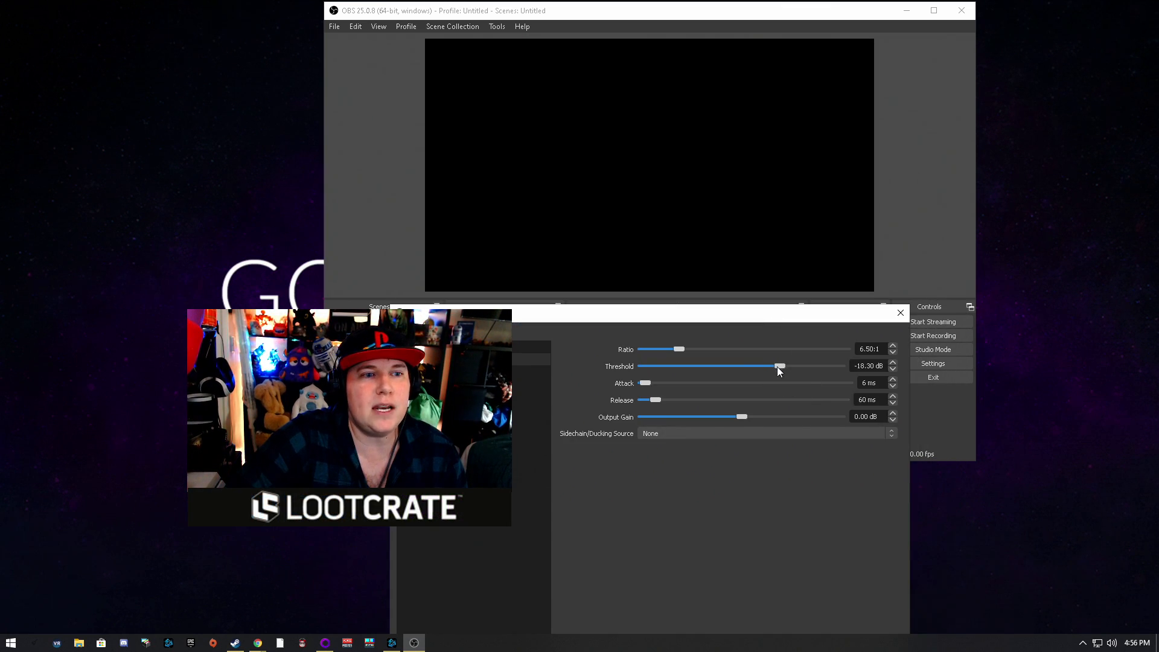
{"action": "left_click_drag", "start_coordinate": [722, 16], "coordinate": [700, 0]}
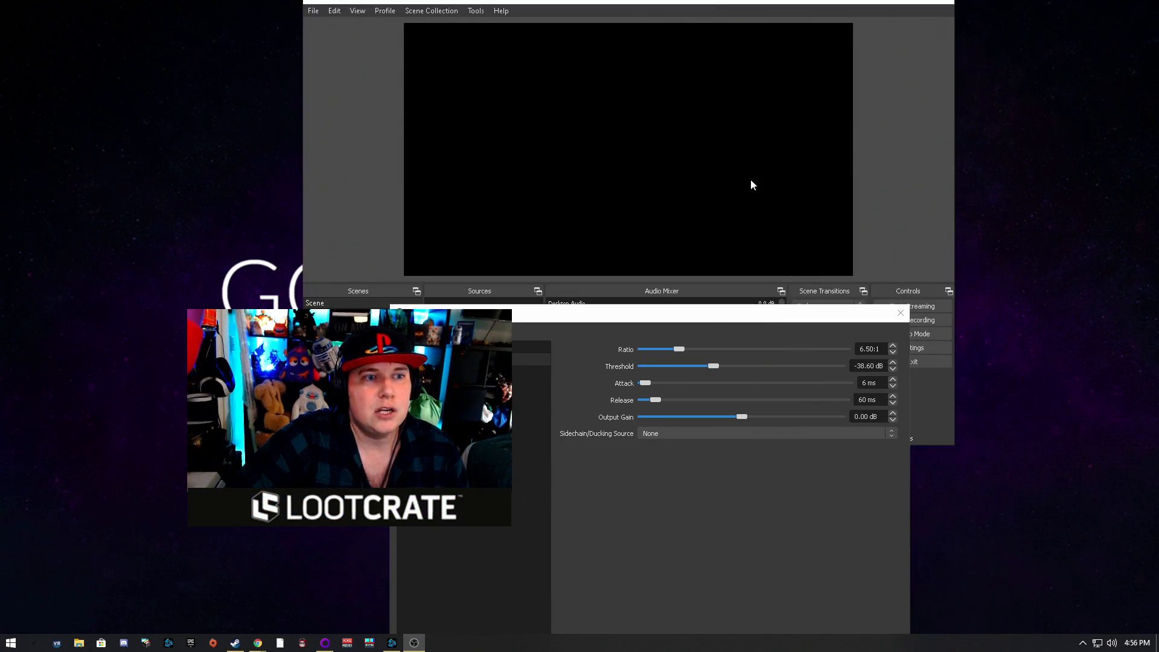
{"action": "left_click_drag", "start_coordinate": [753, 319], "coordinate": [700, 426]}
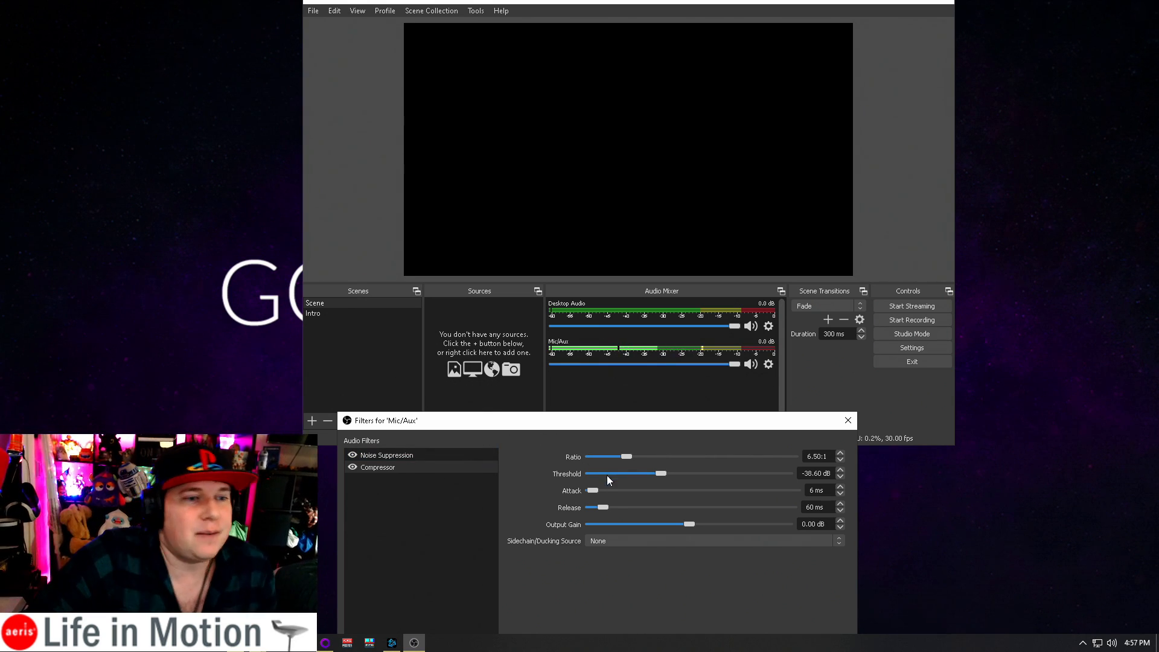
Set the Compressor's threshold to -43.50 dB, keeping the Mic/Aux level meter in view
{"action": "left_click", "coordinate": [429, 454]}
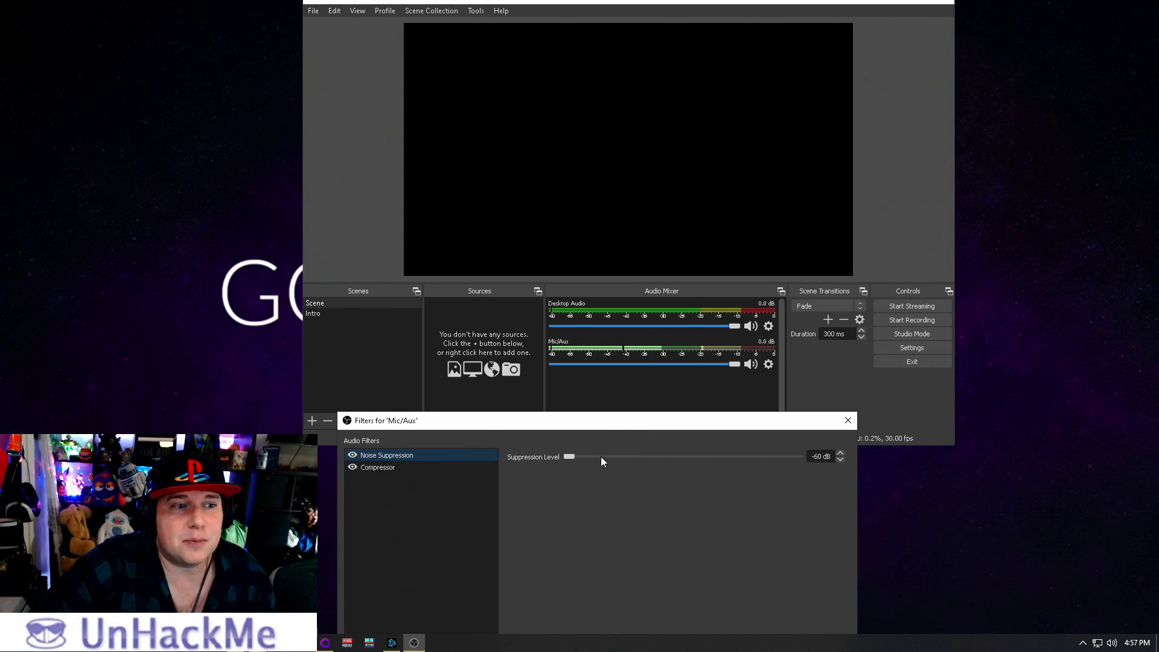
{"action": "left_click", "coordinate": [464, 468]}
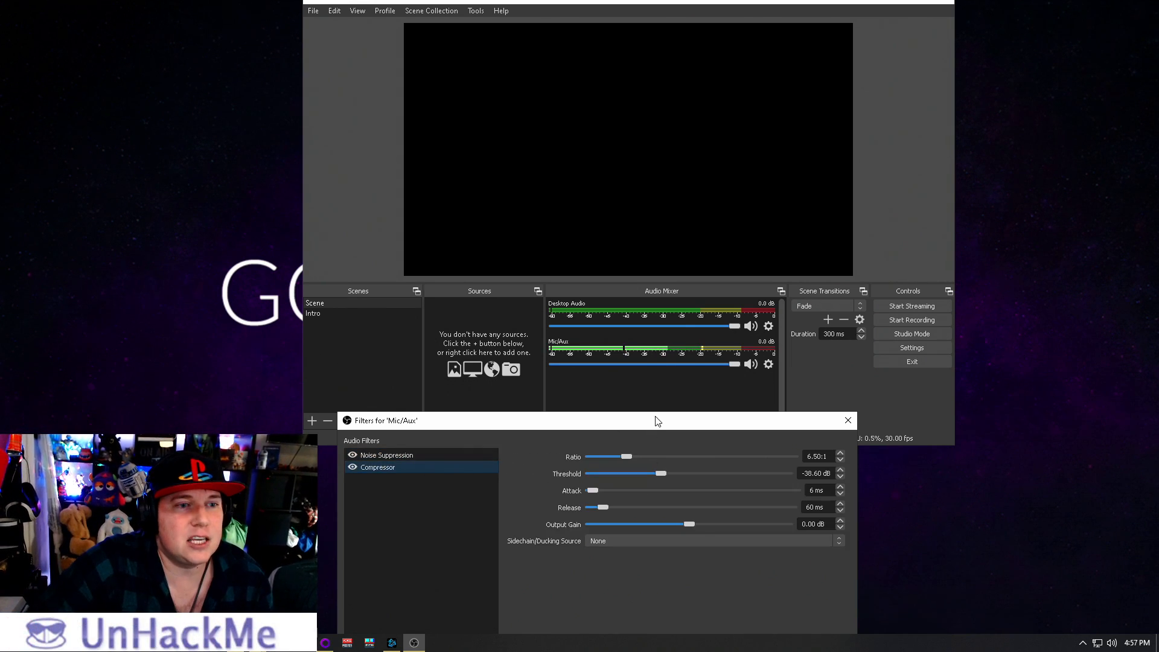
{"action": "left_click_drag", "start_coordinate": [654, 419], "coordinate": [663, 381]}
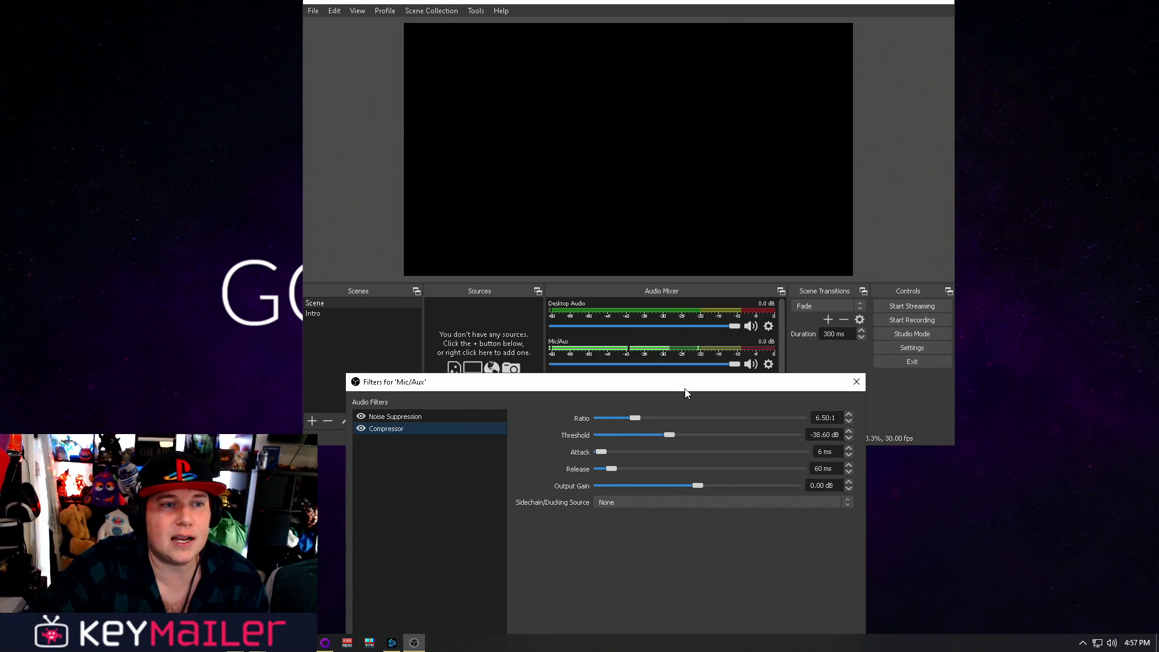
{"action": "left_click_drag", "start_coordinate": [684, 389], "coordinate": [689, 358]}
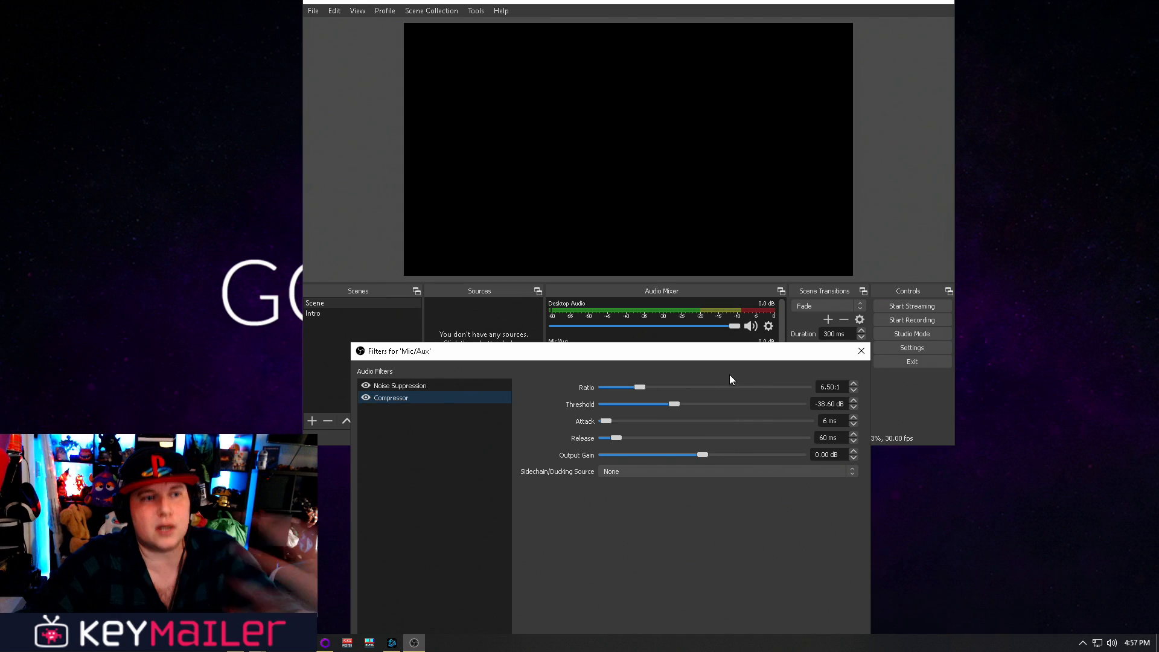
{"action": "left_click_drag", "start_coordinate": [704, 357], "coordinate": [710, 385]}
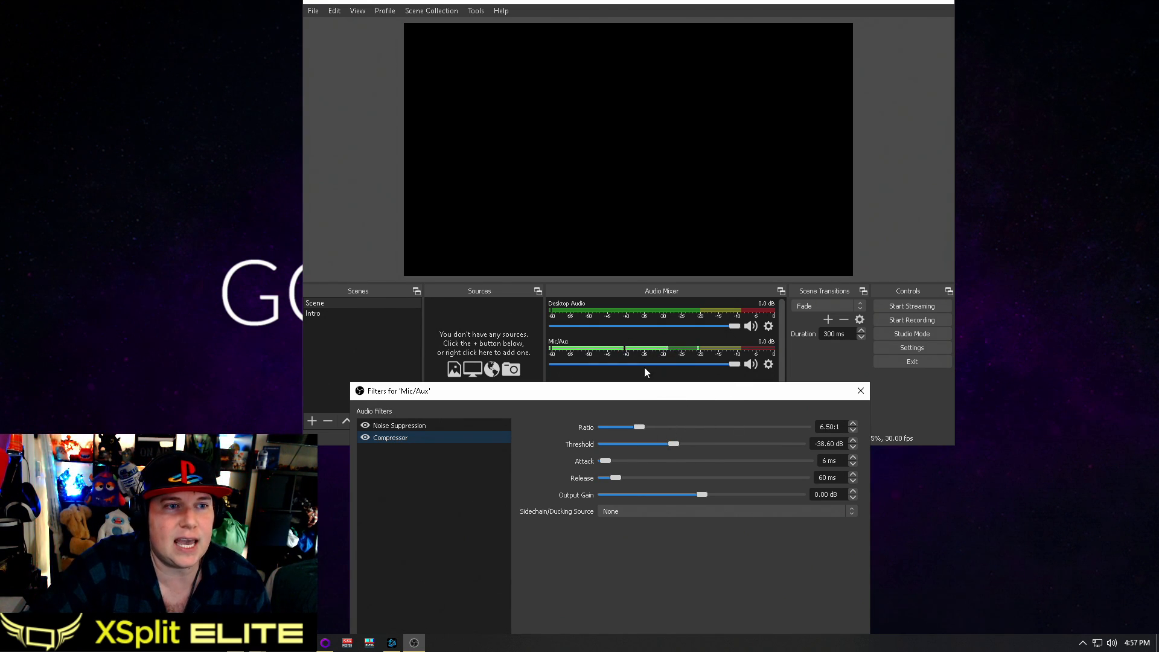
{"action": "left_click", "coordinate": [667, 444]}
{"action": "left_click_drag", "start_coordinate": [657, 444], "coordinate": [655, 441]}
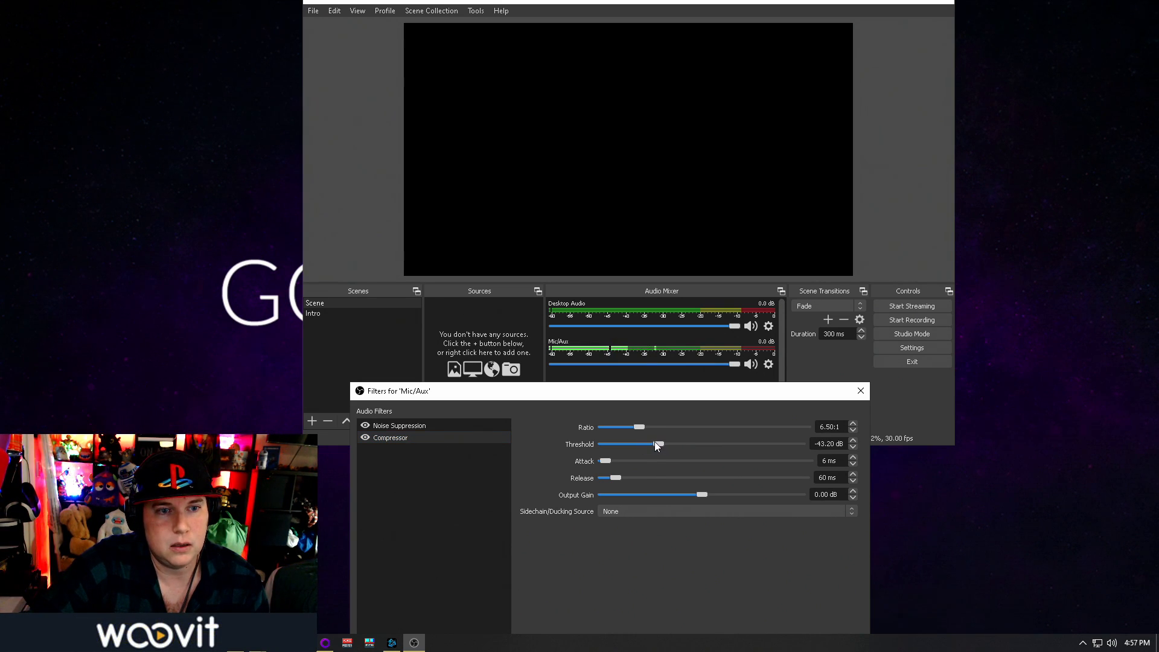
{"action": "left_click", "coordinate": [854, 446]}
{"action": "left_click", "coordinate": [853, 447]}
{"action": "left_click", "coordinate": [853, 447]}
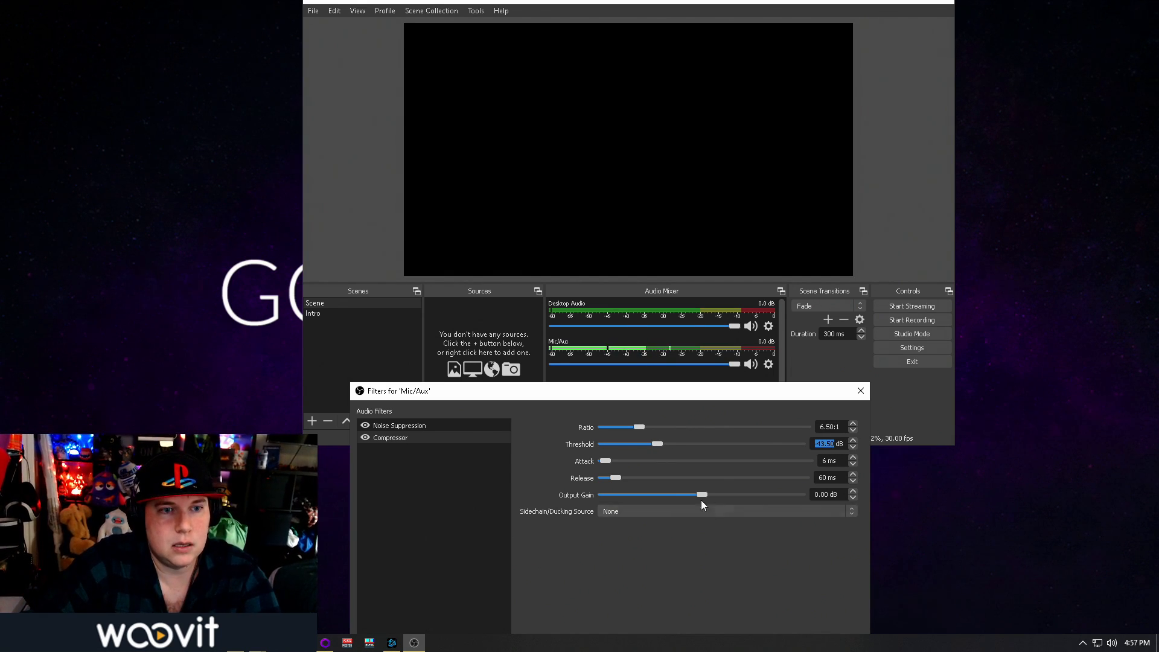
{"action": "left_click", "coordinate": [714, 552]}
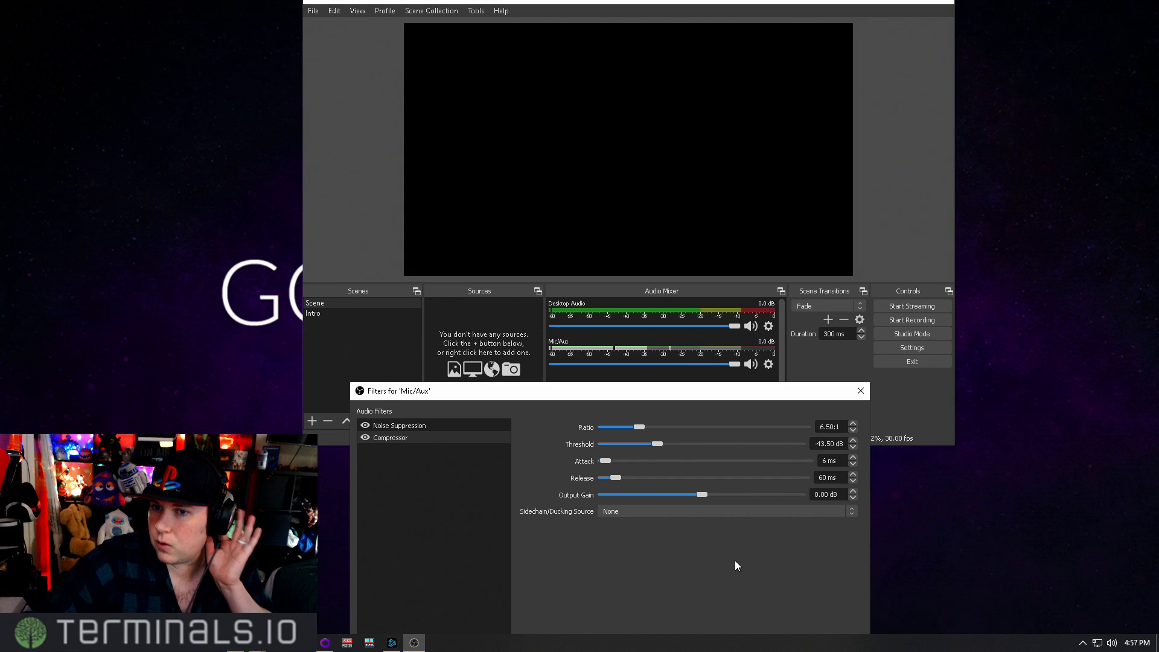
Set the Compressor's attack to 2 ms, release to 582 ms and output gain to 10.30 dB
{"action": "left_click_drag", "start_coordinate": [606, 460], "coordinate": [604, 460]}
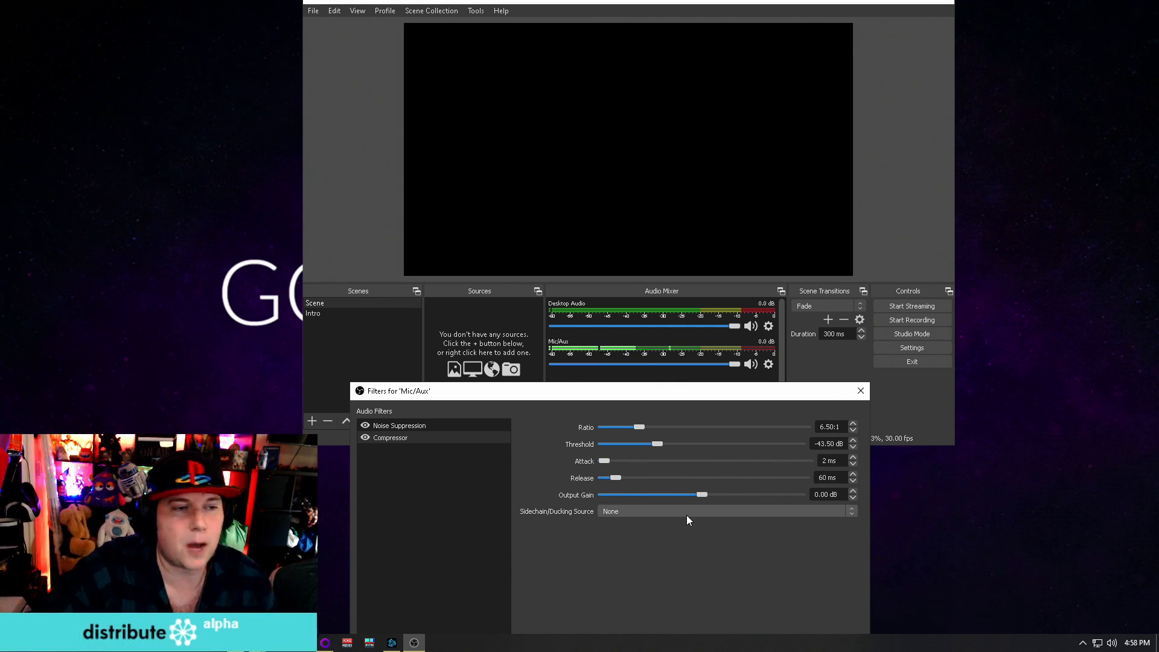
{"action": "left_click_drag", "start_coordinate": [615, 477], "coordinate": [705, 487]}
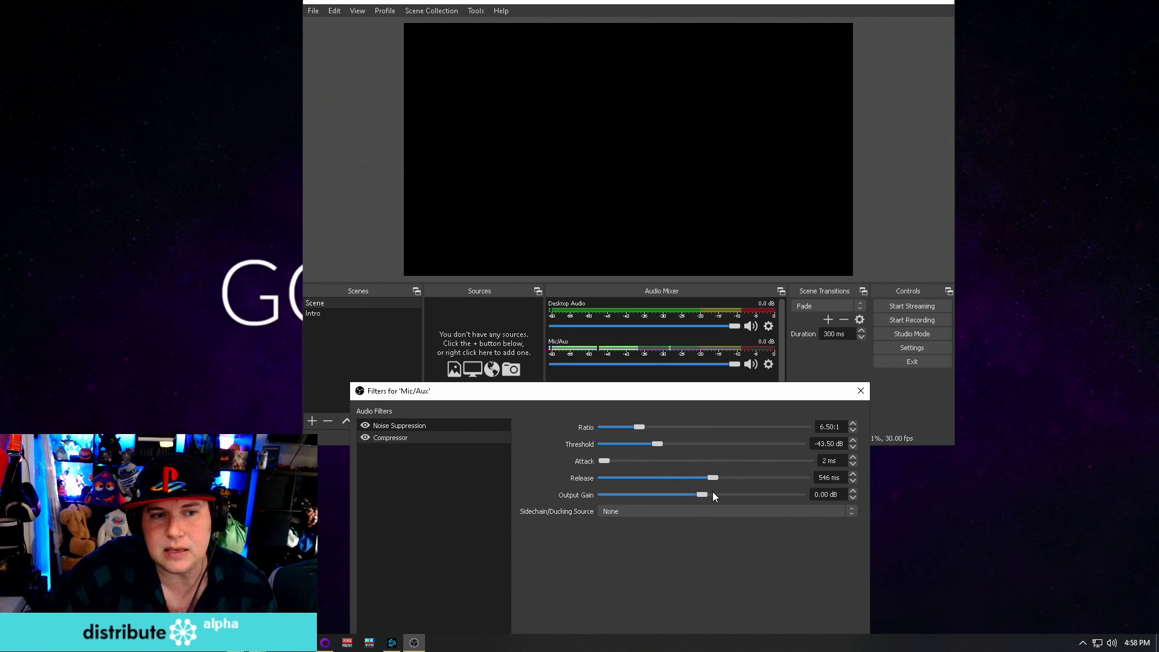
{"action": "left_click_drag", "start_coordinate": [712, 492], "coordinate": [718, 491]}
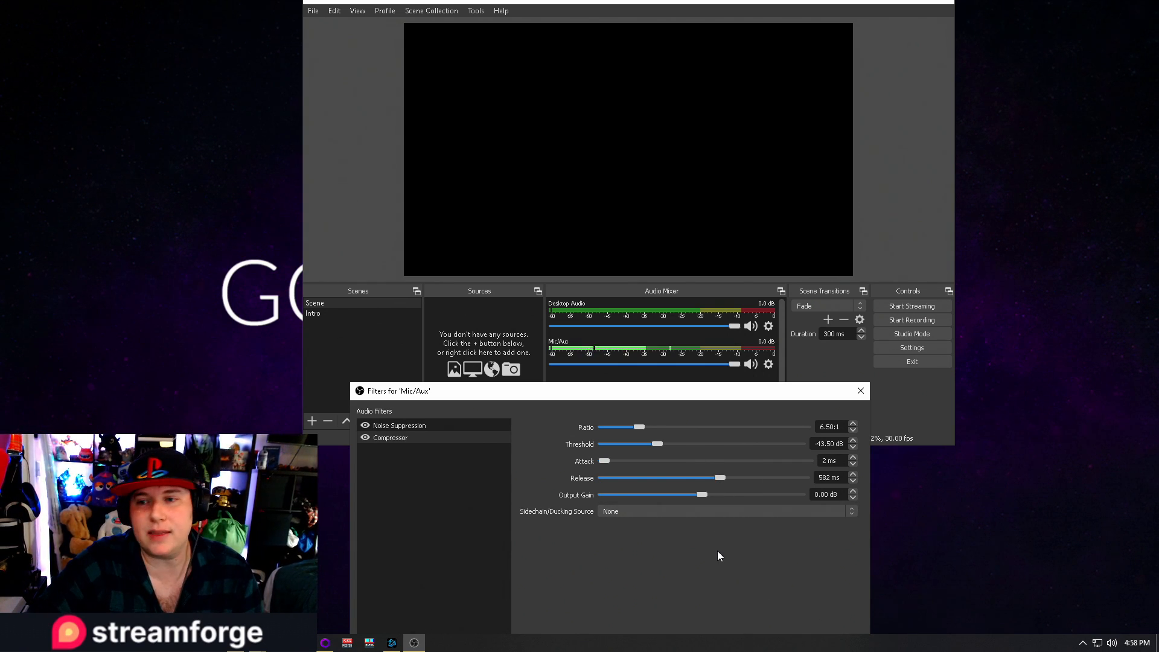
{"action": "left_click_drag", "start_coordinate": [704, 495], "coordinate": [734, 505]}
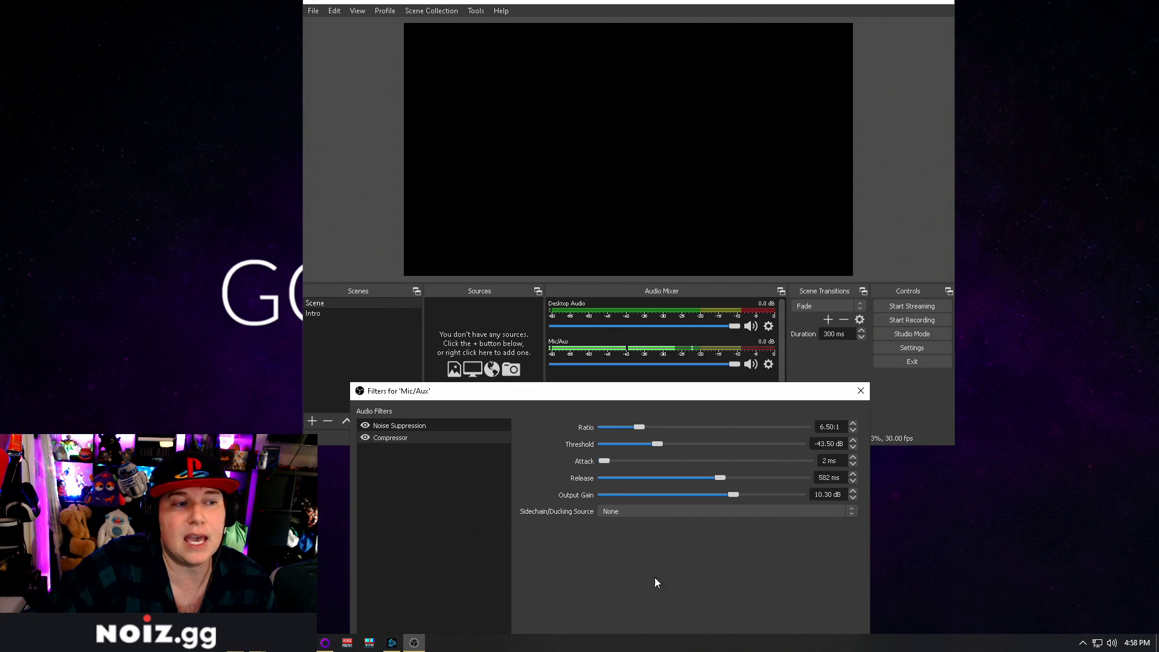
Look through the filter types that can be added to the Mic/Aux source
{"action": "left_click_drag", "start_coordinate": [669, 399], "coordinate": [653, 320]}
{"action": "right_click", "coordinate": [522, 389]}
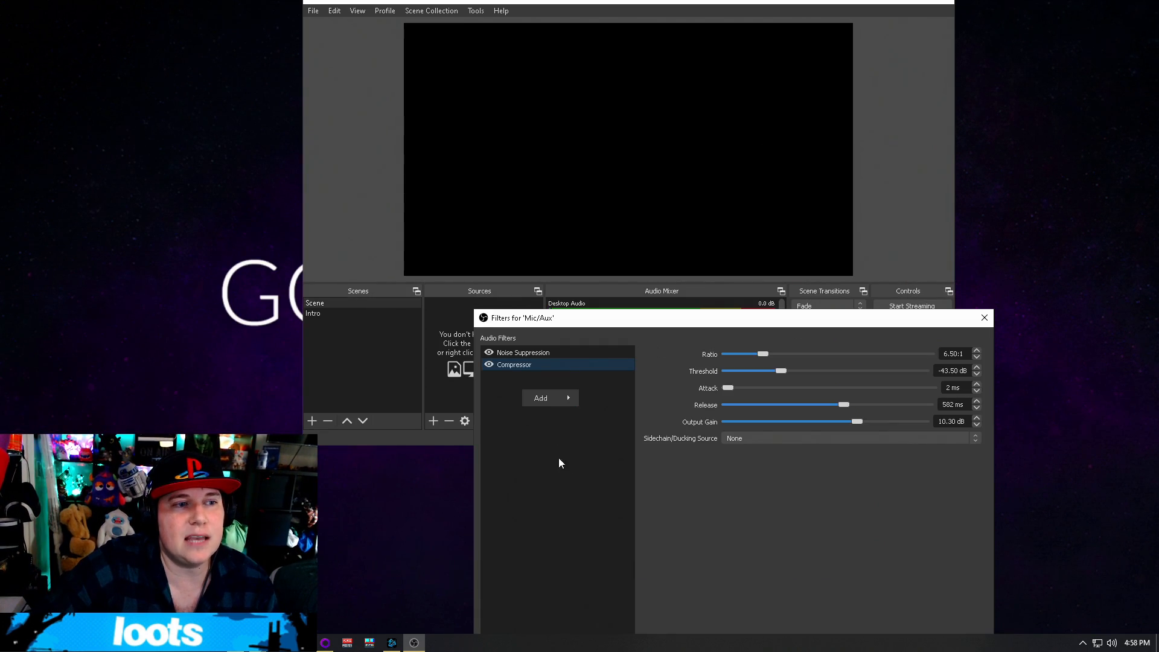
{"action": "mouse_move", "coordinate": [559, 397]}
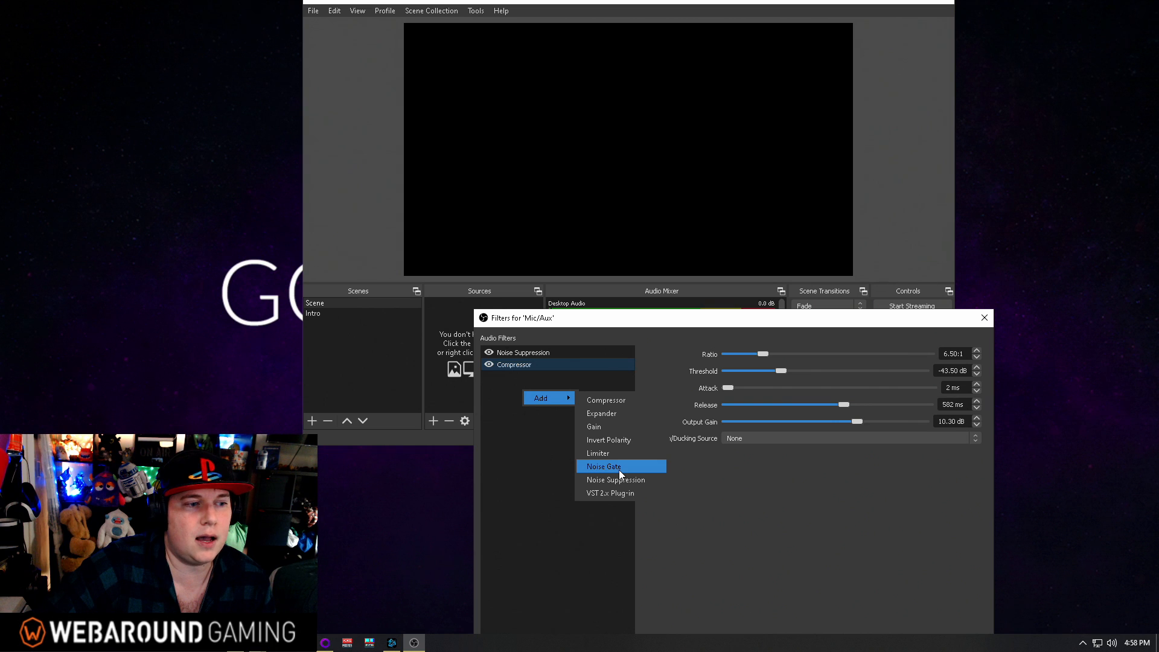
Switch to Voicemeeter Potato for a look at its mixer, and close its window again
{"action": "left_click", "coordinate": [347, 642]}
{"action": "left_click_drag", "start_coordinate": [545, 21], "coordinate": [616, 76]}
{"action": "left_click", "coordinate": [1040, 79]}
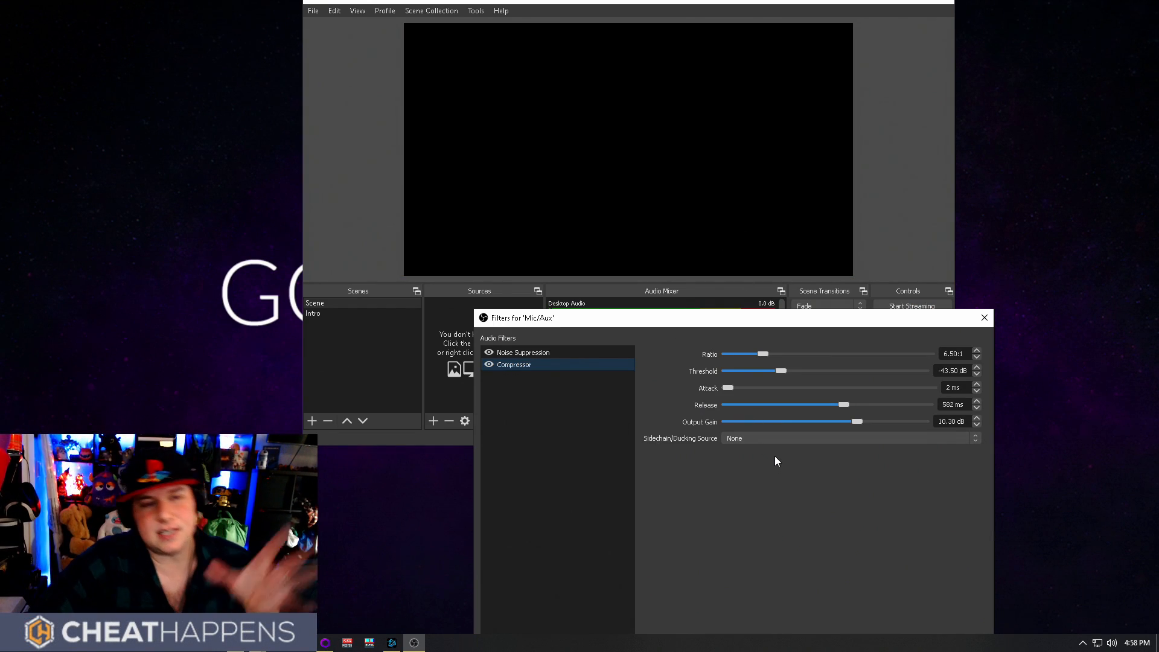
Bring the whole Mic/Aux Filters window into view and close it
{"action": "left_click_drag", "start_coordinate": [787, 319], "coordinate": [614, 69]}
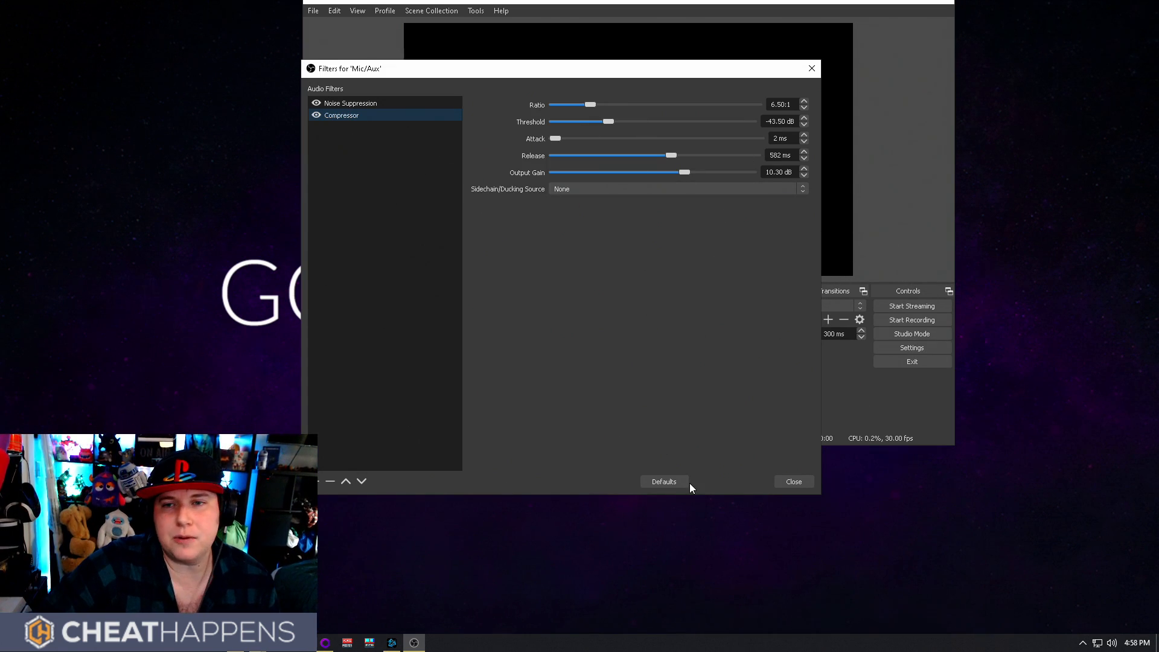
{"action": "left_click_drag", "start_coordinate": [702, 70], "coordinate": [797, 116]}
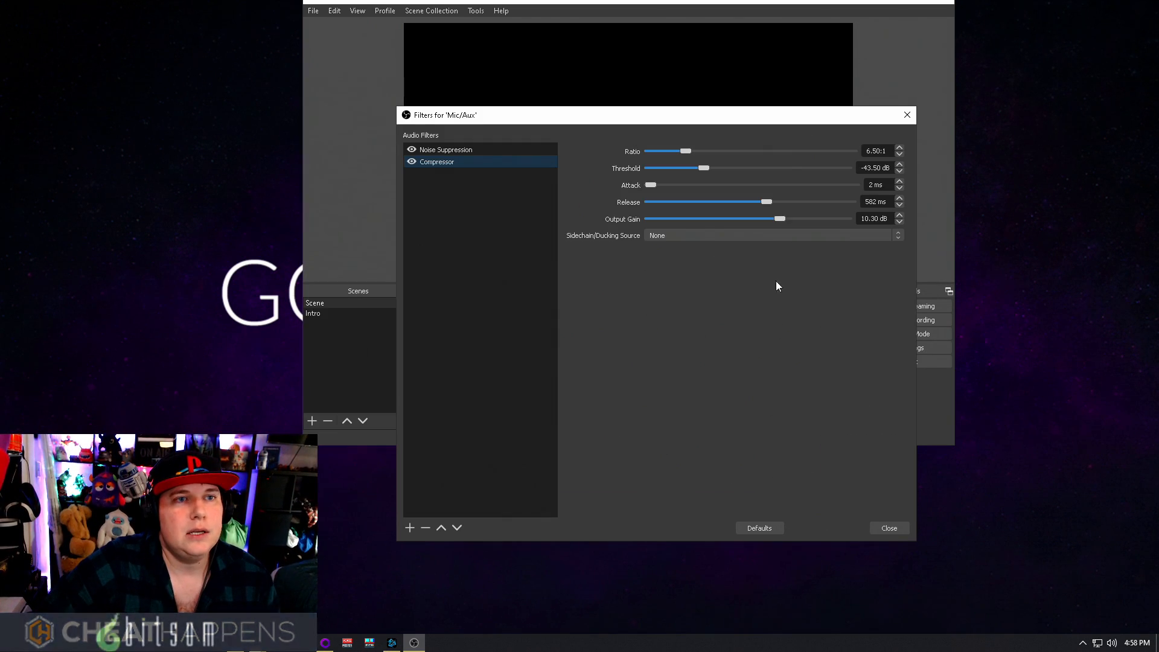
{"action": "left_click", "coordinate": [883, 529]}
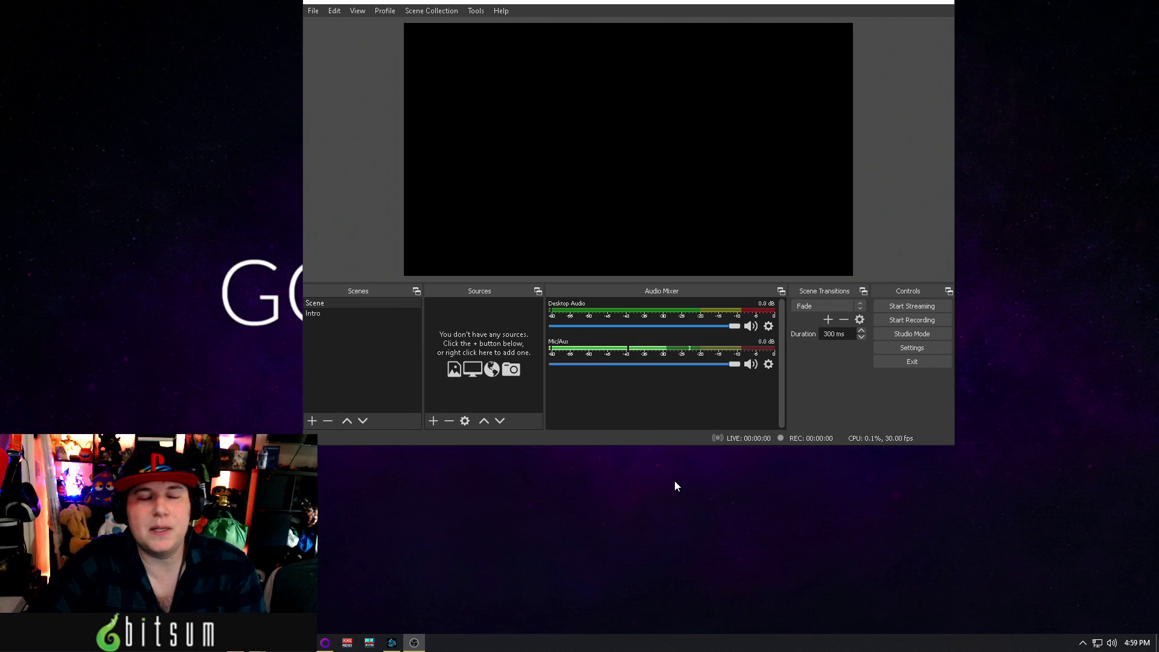
{"action": "left_click", "coordinate": [769, 326]}
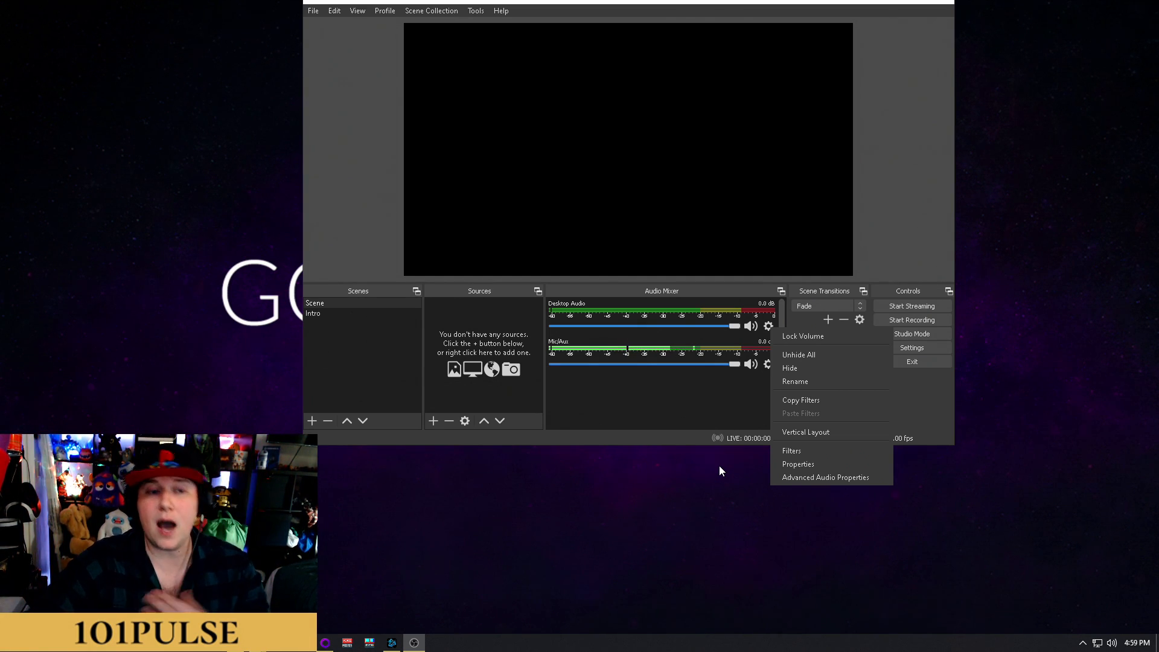
{"action": "left_click", "coordinate": [810, 451]}
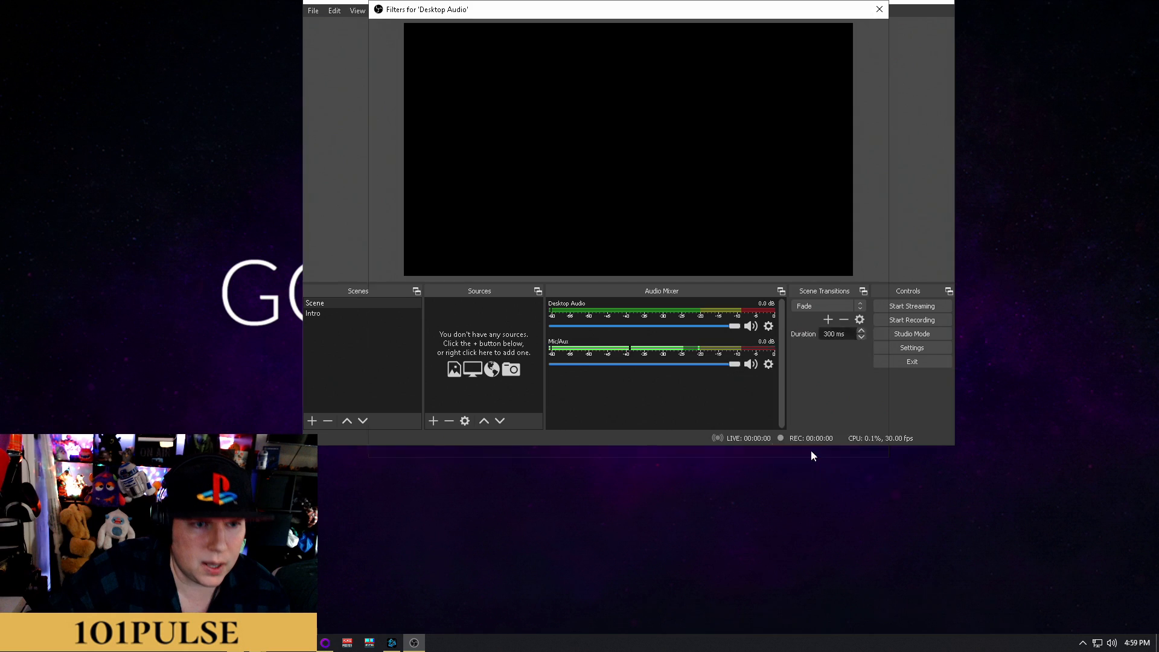
{"action": "left_click", "coordinate": [861, 445]}
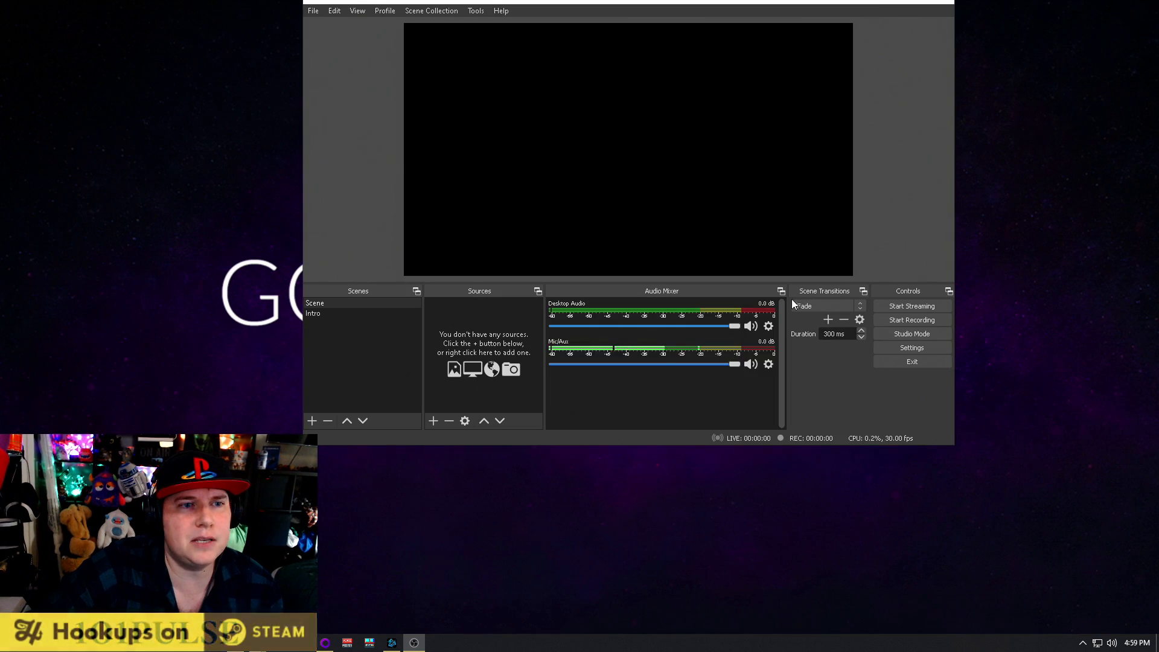
Remove the existing Compressor from the Desktop Audio filters and confirm the removal
{"action": "left_click", "coordinate": [768, 326]}
{"action": "left_click", "coordinate": [788, 449]}
{"action": "right_click", "coordinate": [460, 47]}
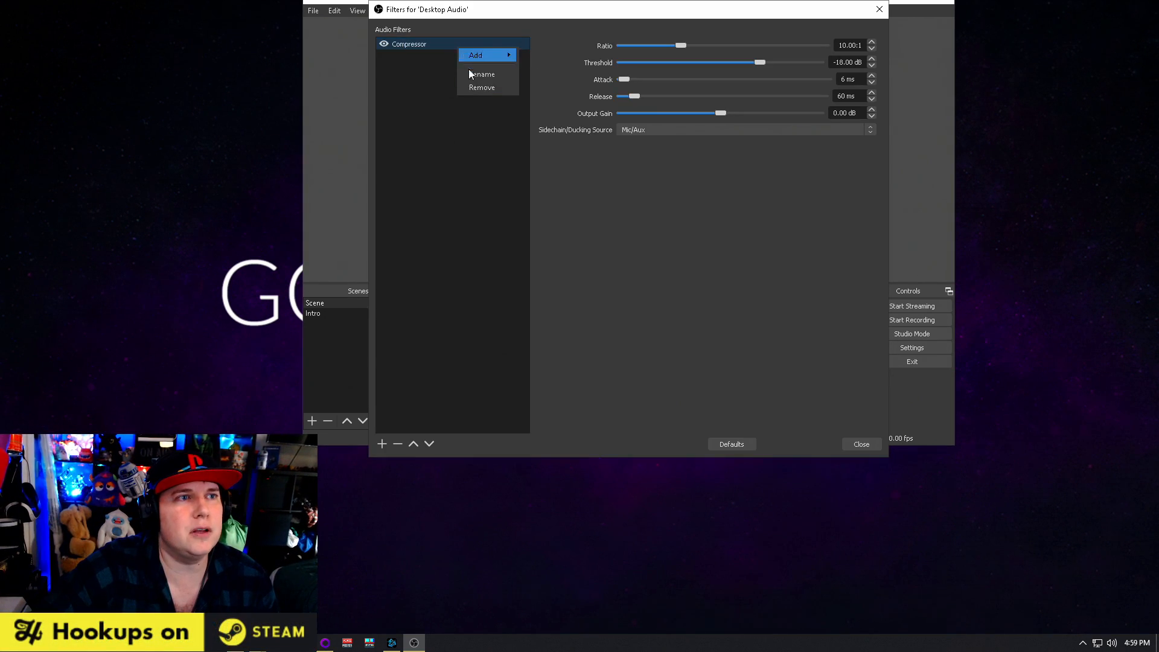
{"action": "left_click", "coordinate": [483, 85]}
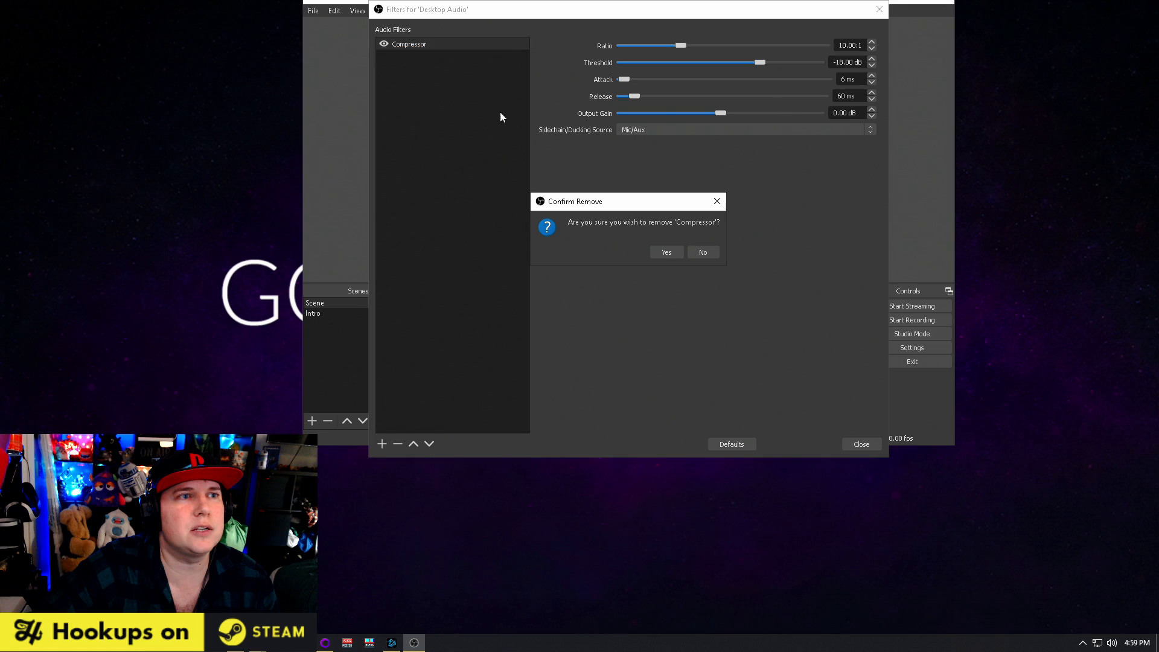
{"action": "left_click", "coordinate": [667, 253]}
Add a Compressor filter with its default name to Desktop Audio and set its sidechain/ducking source to Mic/Aux
{"action": "mouse_move", "coordinate": [491, 84]}
{"action": "left_click", "coordinate": [544, 82]}
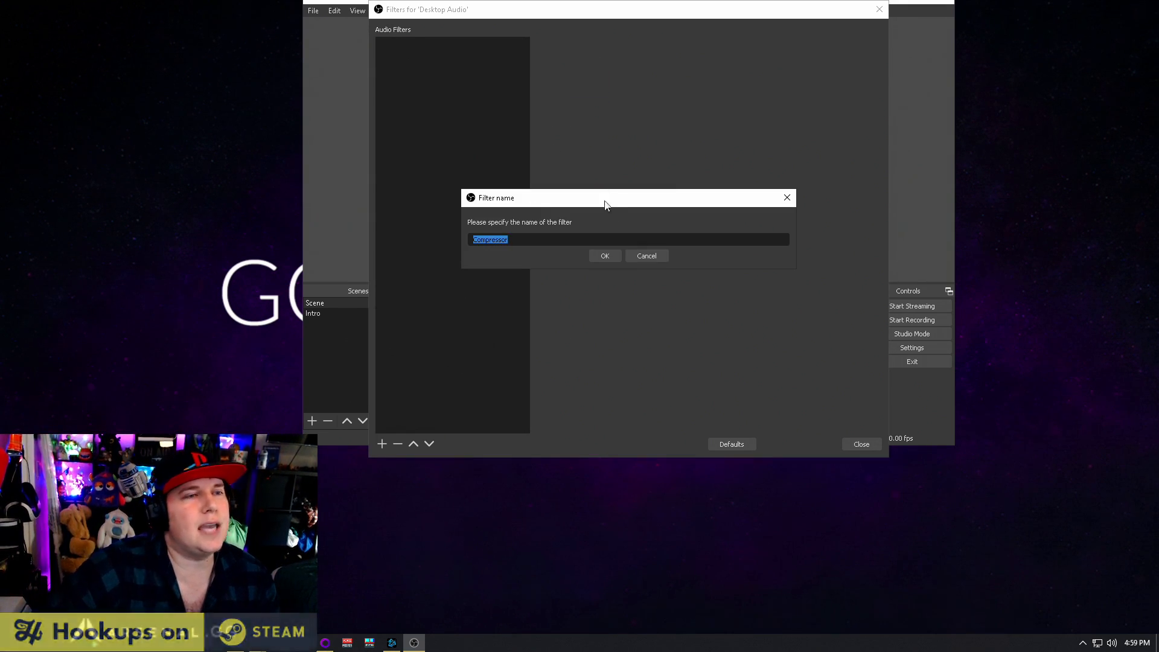
{"action": "left_click", "coordinate": [605, 255]}
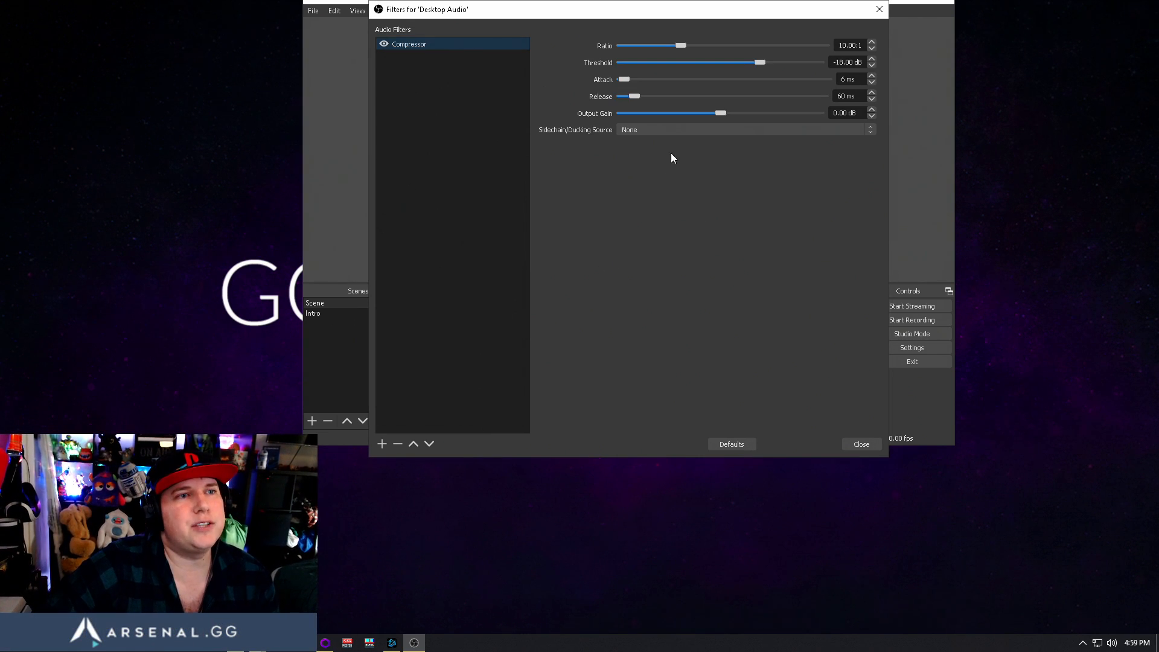
{"action": "left_click", "coordinate": [680, 131]}
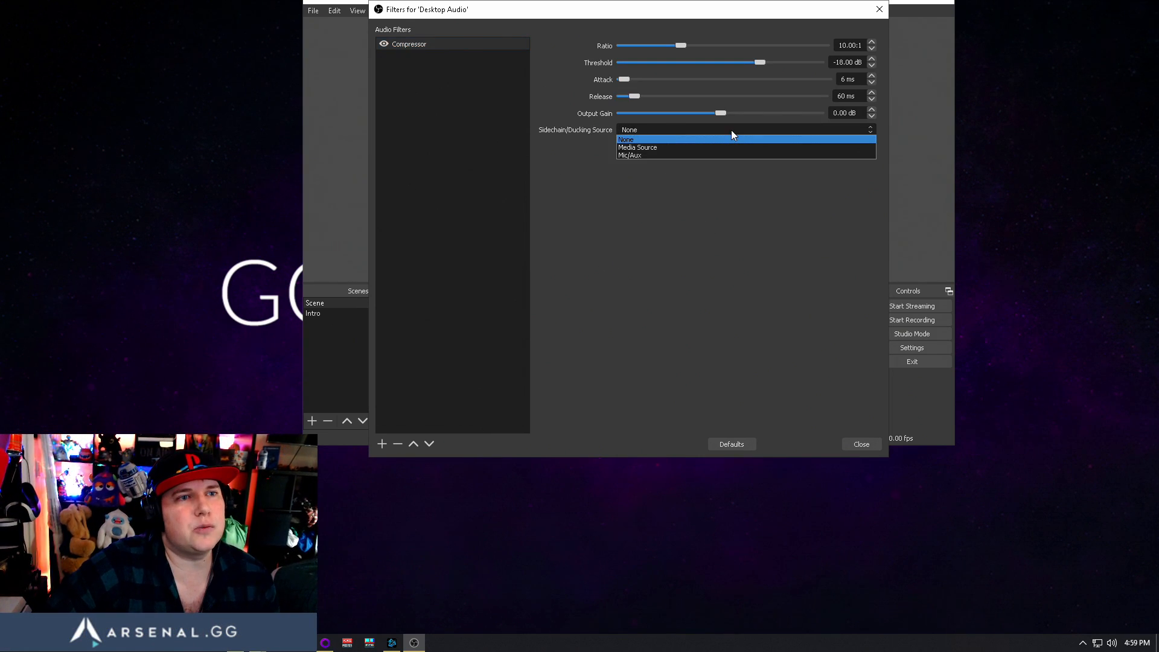
{"action": "left_click", "coordinate": [672, 154]}
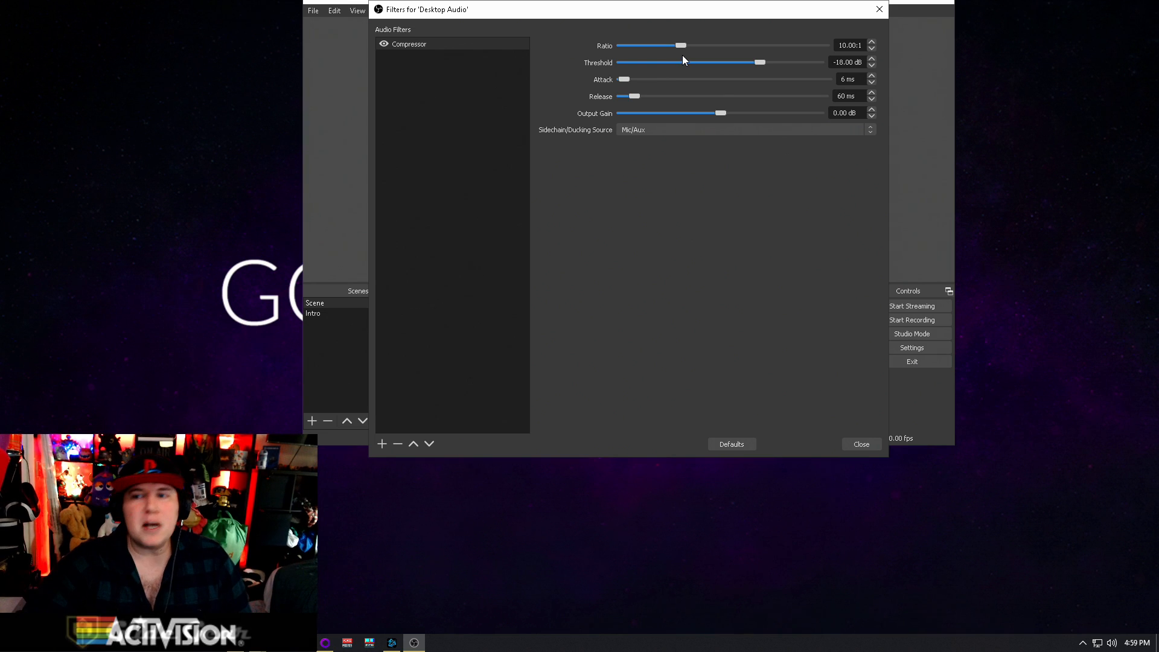
Set the Desktop Audio Compressor's ratio to 6.50:1 and its threshold to -42.60 dB
{"action": "left_click_drag", "start_coordinate": [678, 45], "coordinate": [652, 49]}
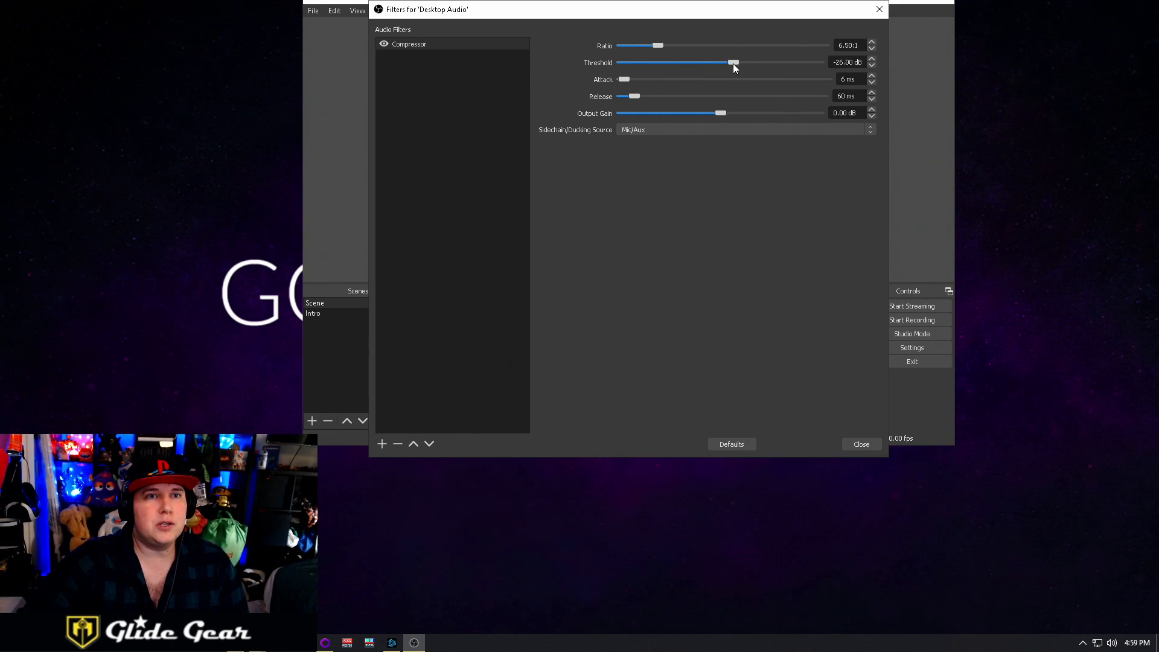
{"action": "left_click_drag", "start_coordinate": [714, 67], "coordinate": [694, 71]}
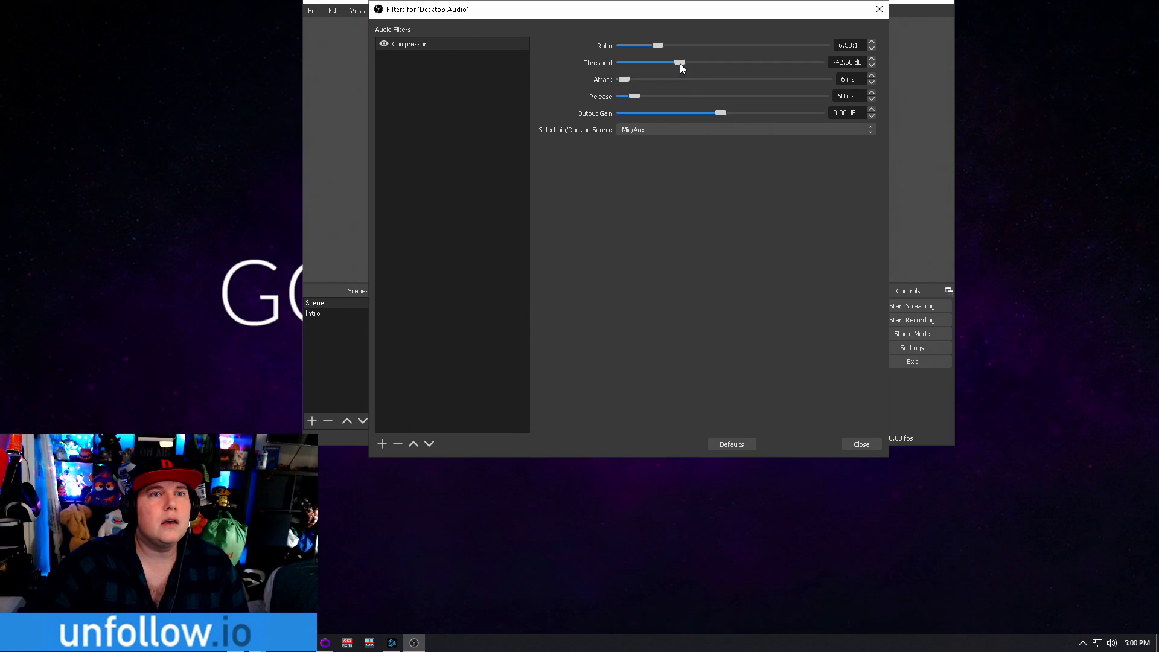
{"action": "left_click", "coordinate": [872, 66]}
{"action": "left_click", "coordinate": [872, 66]}
{"action": "left_click", "coordinate": [872, 66]}
{"action": "left_click", "coordinate": [872, 65]}
{"action": "left_click", "coordinate": [872, 66]}
{"action": "left_click", "coordinate": [872, 65]}
{"action": "left_click", "coordinate": [872, 65]}
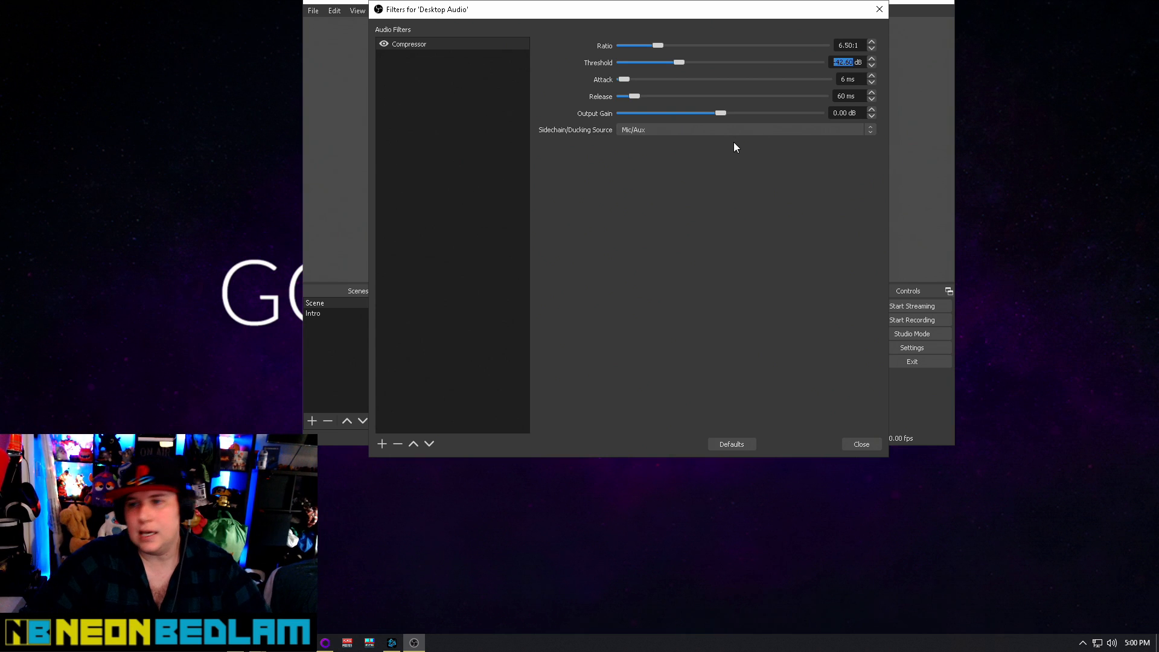
Set the Desktop Audio Compressor's attack to 5 ms and its release to 642 ms
{"action": "left_click", "coordinate": [872, 82]}
{"action": "left_click", "coordinate": [872, 83]}
{"action": "left_click", "coordinate": [872, 83]}
{"action": "left_click", "coordinate": [629, 276]}
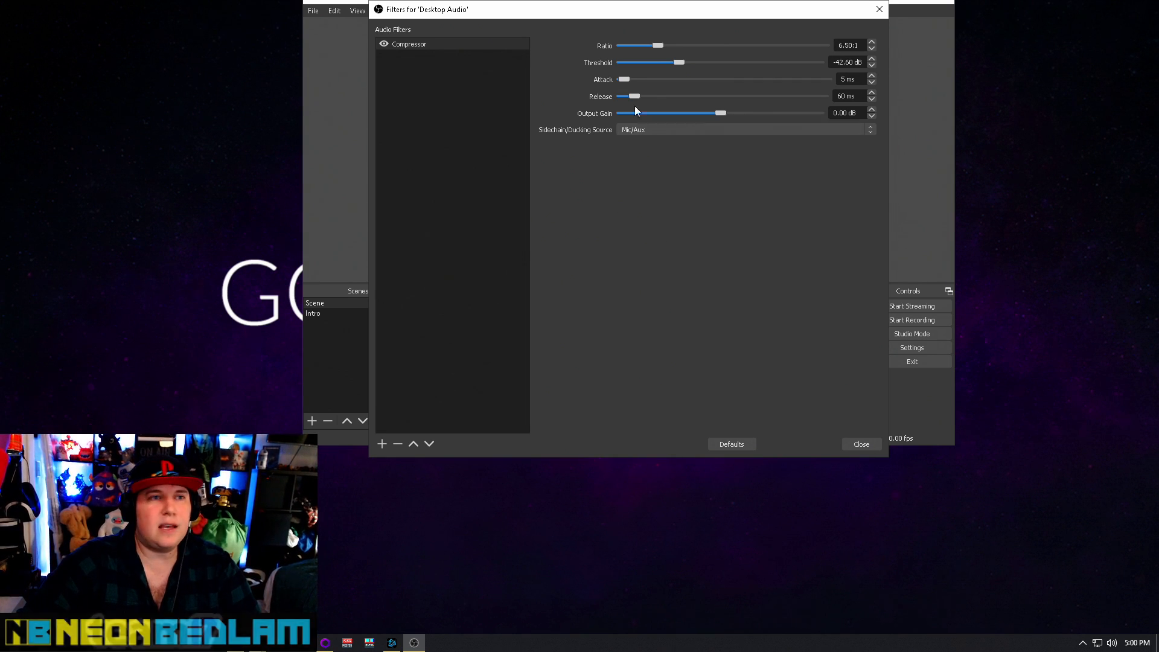
{"action": "left_click_drag", "start_coordinate": [633, 95], "coordinate": [746, 107]}
{"action": "left_click_drag", "start_coordinate": [746, 104], "coordinate": [746, 104]}
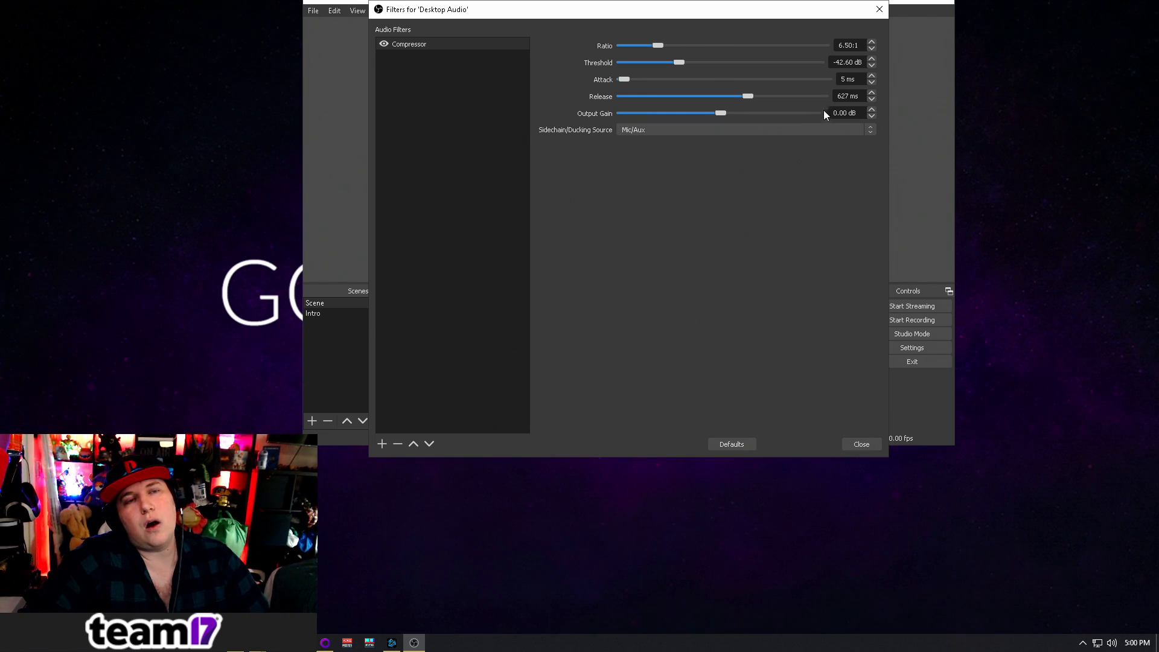
{"action": "left_click", "coordinate": [871, 91]}
{"action": "left_click", "coordinate": [870, 92]}
{"action": "left_click", "coordinate": [870, 93]}
{"action": "left_click", "coordinate": [870, 93]}
{"action": "left_click", "coordinate": [870, 93]}
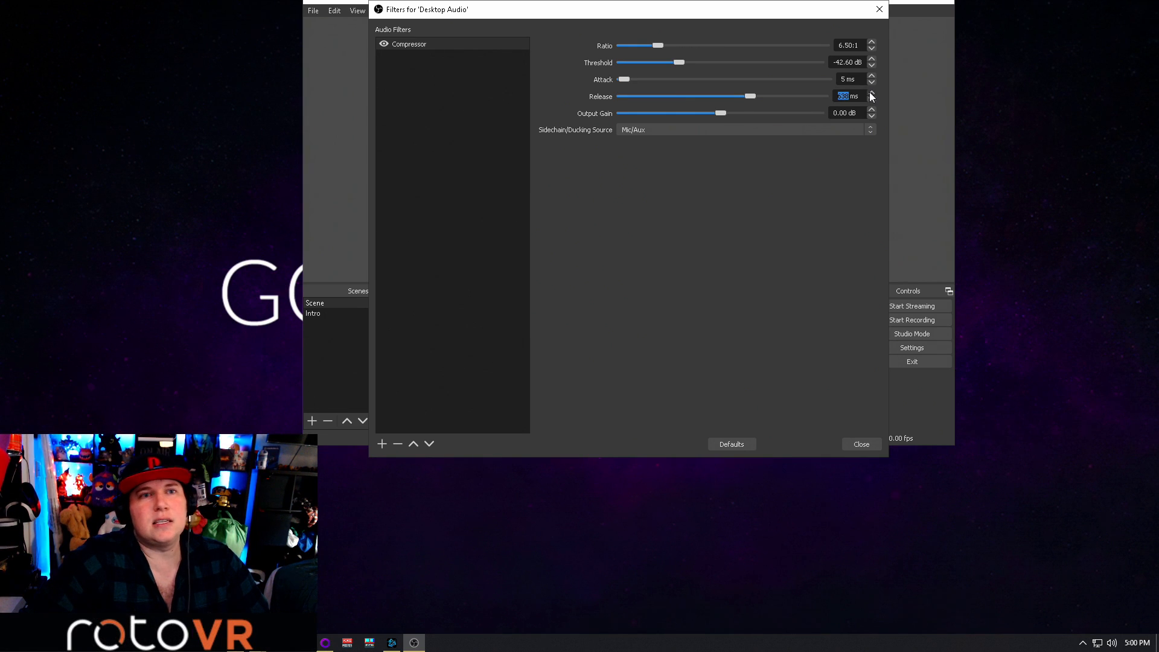
{"action": "left_click", "coordinate": [871, 92]}
{"action": "left_click", "coordinate": [871, 92]}
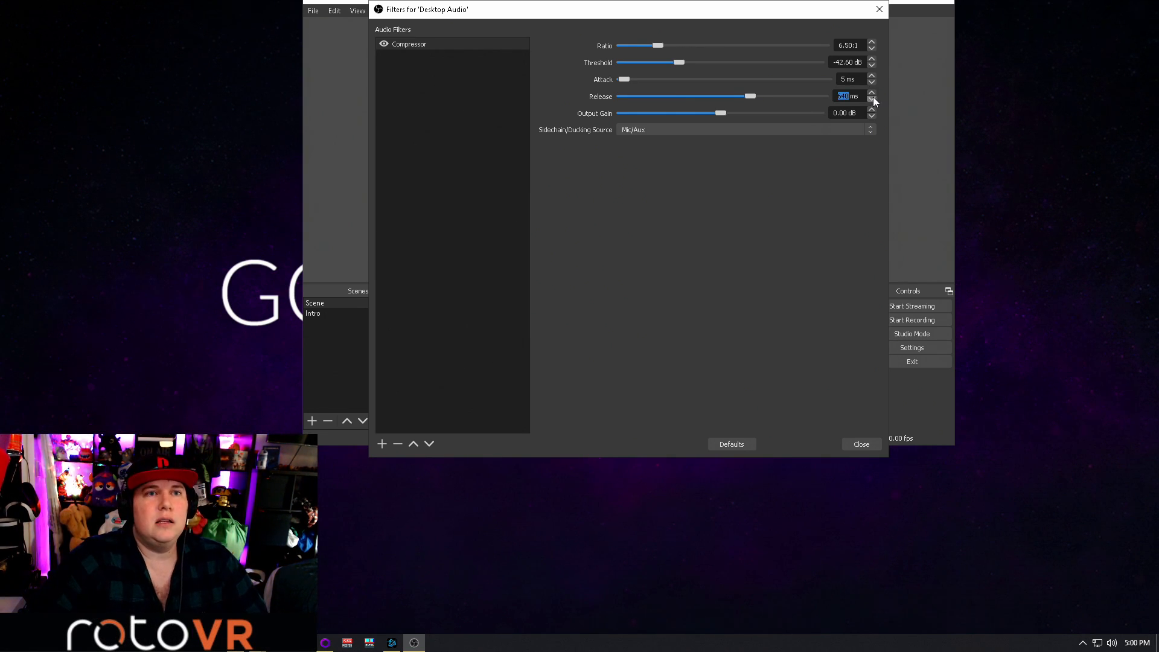
{"action": "left_click", "coordinate": [871, 92]}
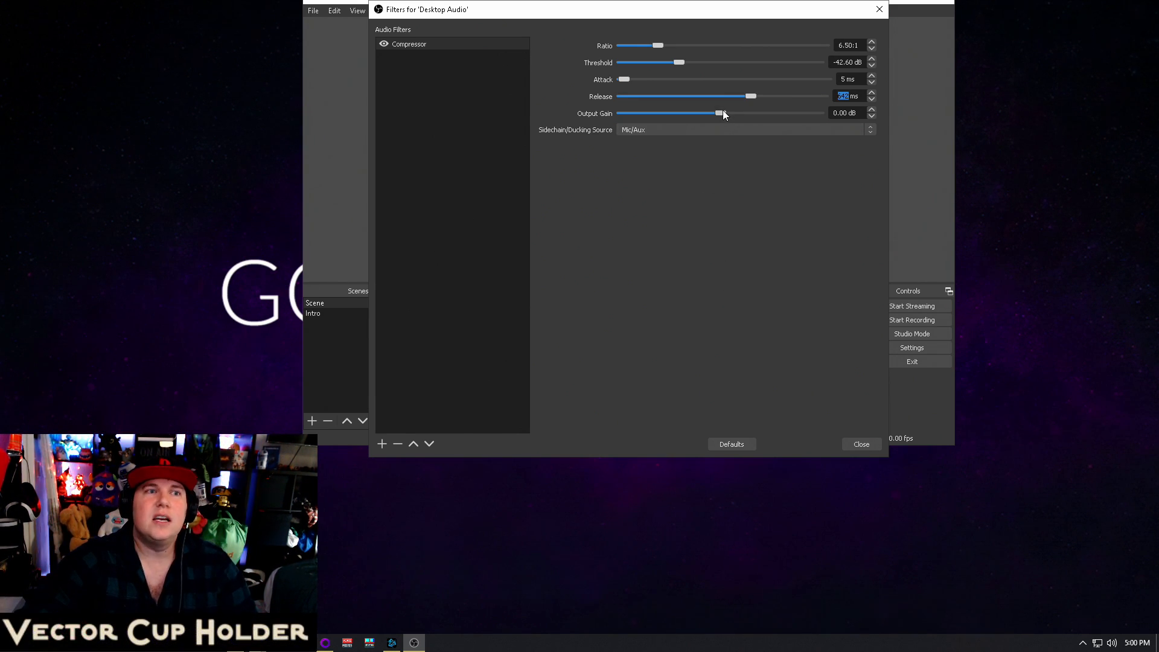
Set the Desktop Audio Compressor's output gain to 24.50 dB
{"action": "left_click_drag", "start_coordinate": [721, 113], "coordinate": [787, 118]}
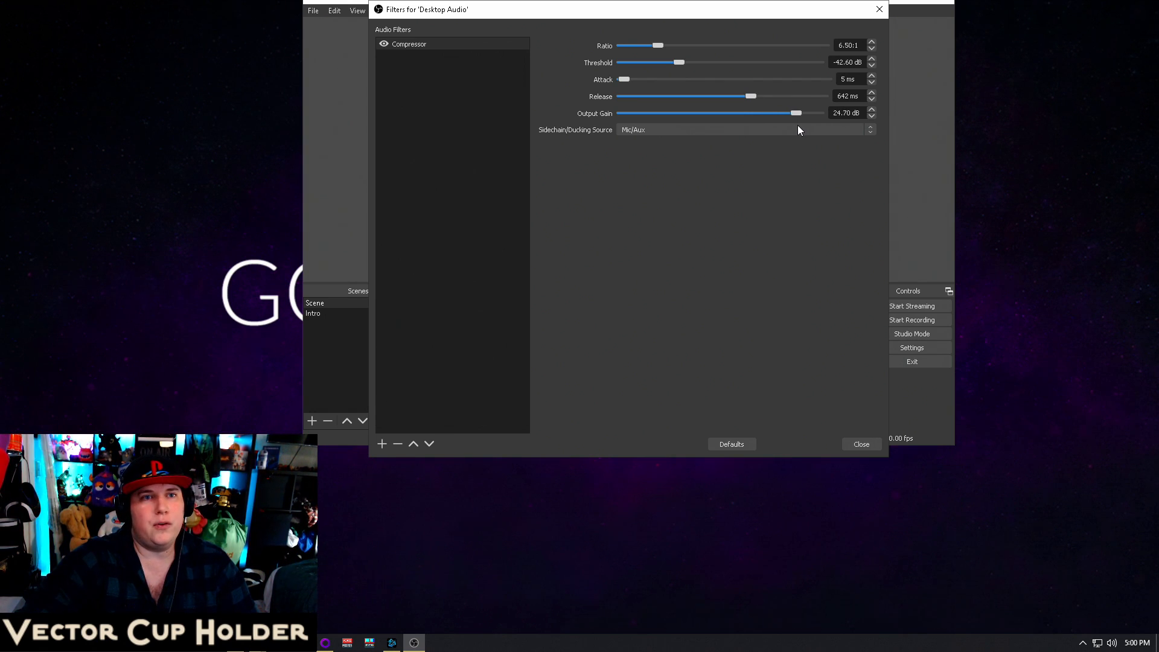
{"action": "left_click_drag", "start_coordinate": [799, 125], "coordinate": [799, 125]}
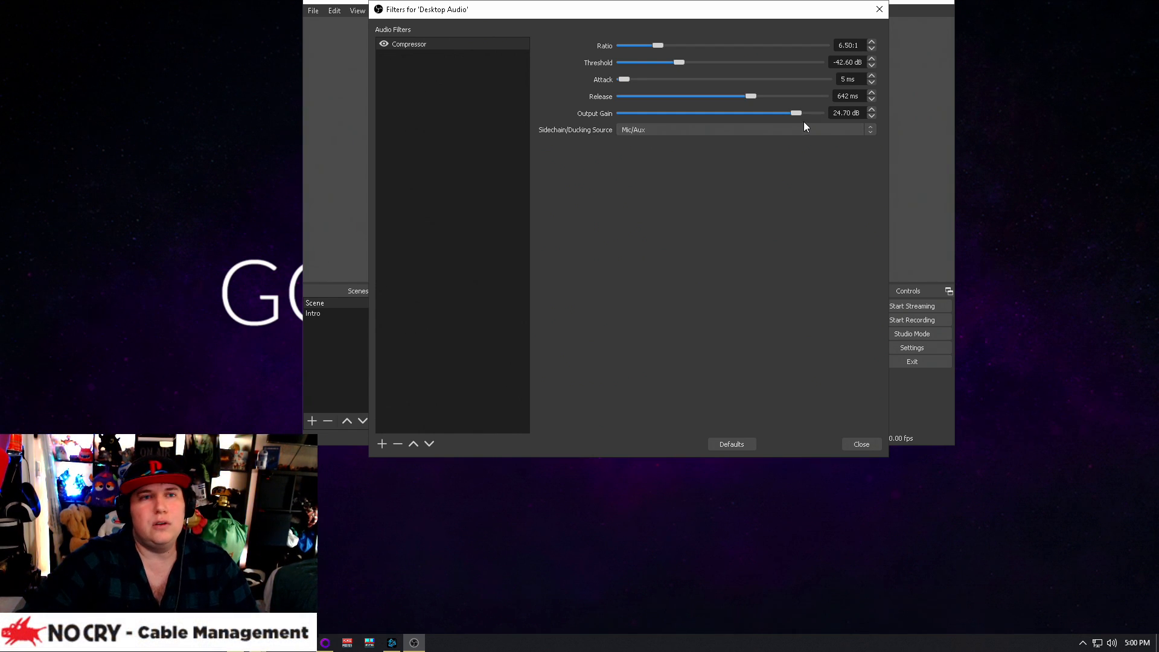
{"action": "left_click", "coordinate": [874, 116]}
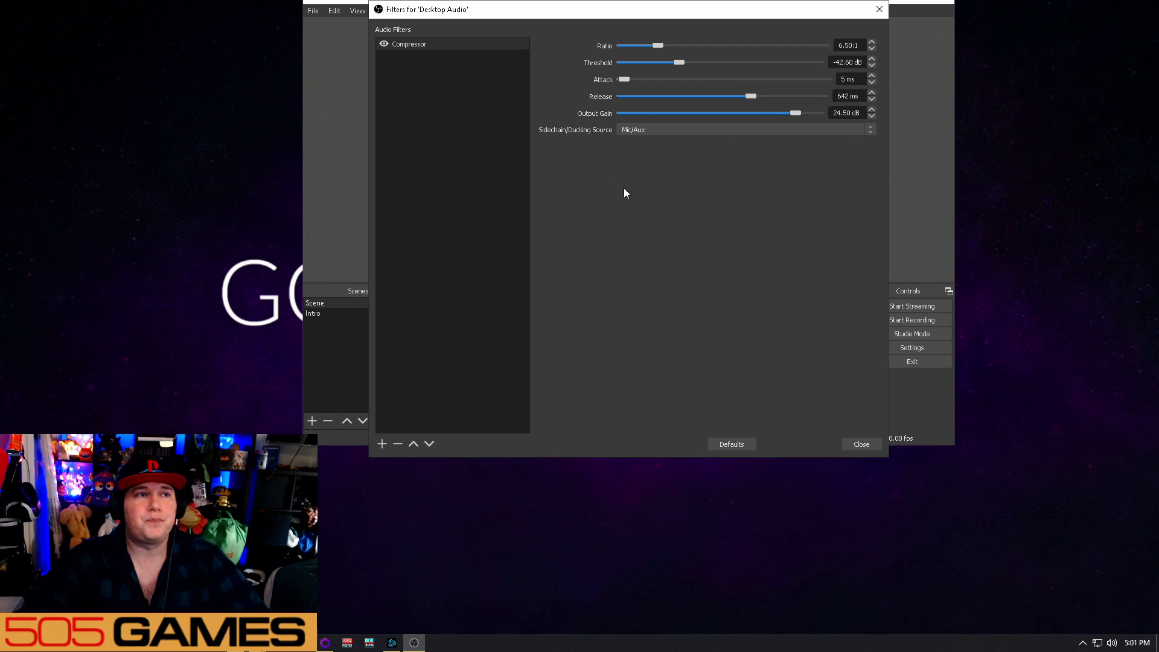
Rename the Desktop Audio Compressor filter as "Ducking Mic"
{"action": "right_click", "coordinate": [460, 63]}
{"action": "left_click", "coordinate": [426, 45]}
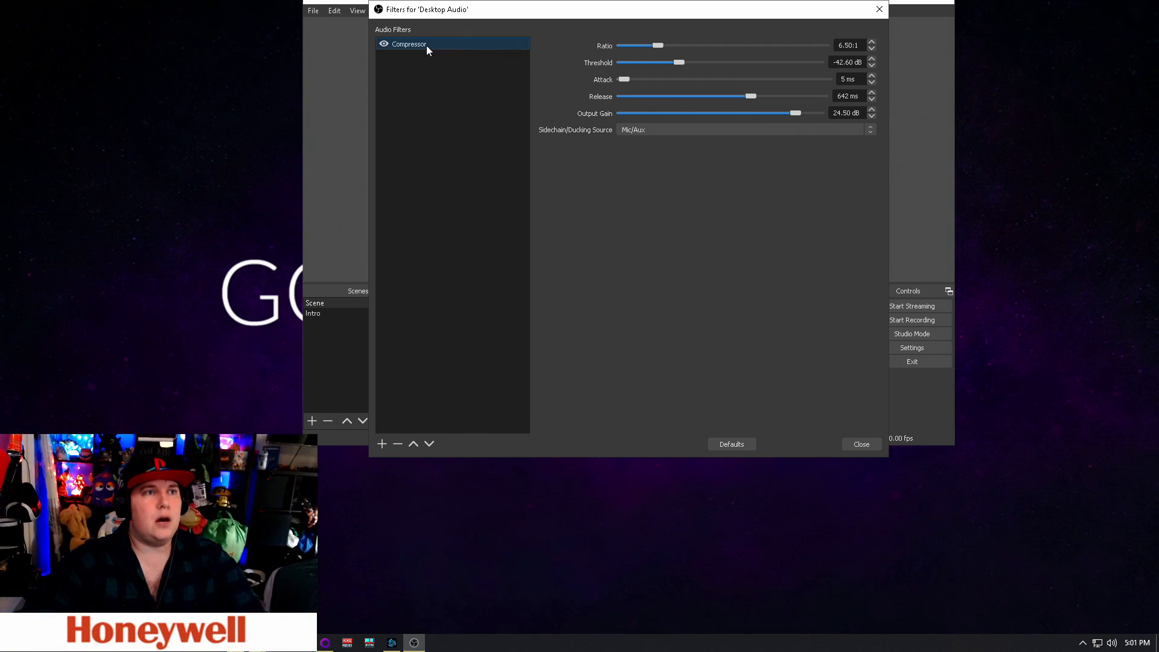
{"action": "right_click", "coordinate": [426, 45]}
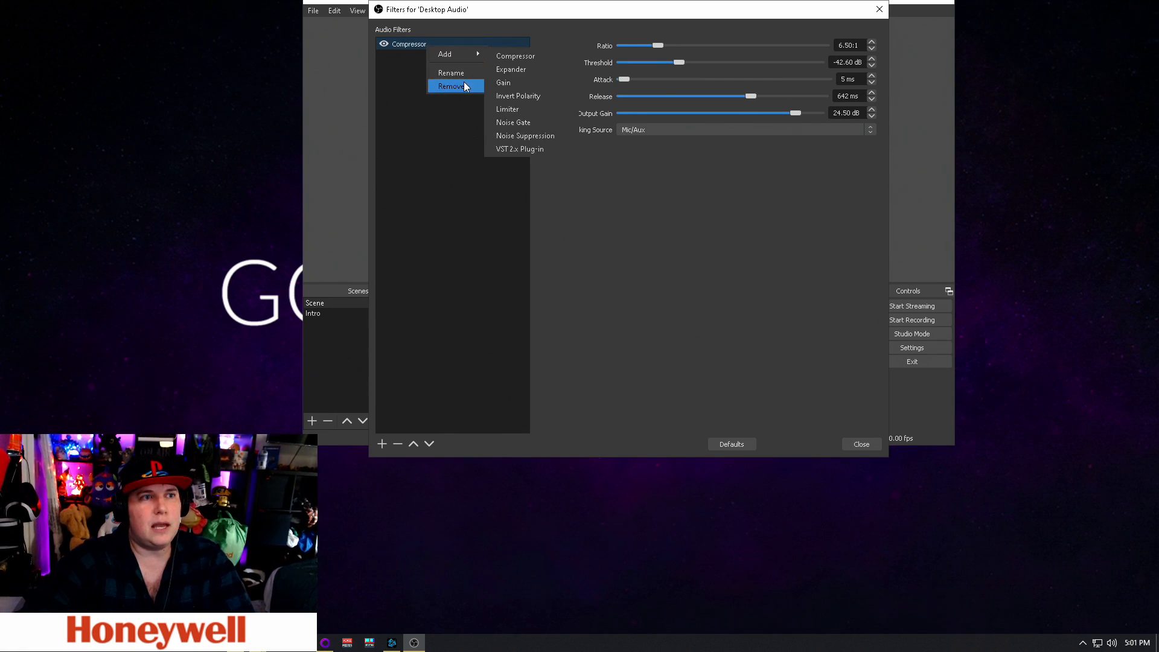
{"action": "left_click", "coordinate": [465, 72]}
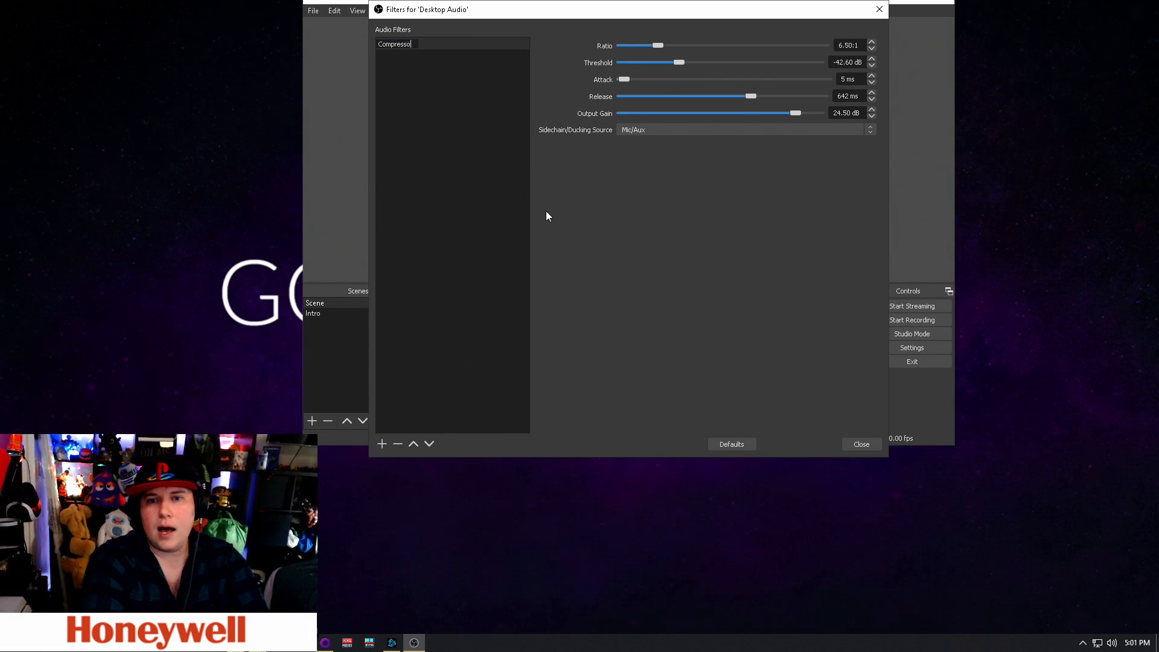
{"action": "key", "text": "BackSpace"}
{"action": "key", "text": "BackSpace"}
{"action": "key", "text": "BackSpace"}
{"action": "key", "text": "BackSpace"}
{"action": "key", "text": "BackSpace"}
{"action": "key", "text": "BackSpace"}
{"action": "key", "text": "BackSpace"}
{"action": "key", "text": "BackSpace"}
{"action": "key", "text": "BackSpace"}
{"action": "type", "text": "Duckin"}
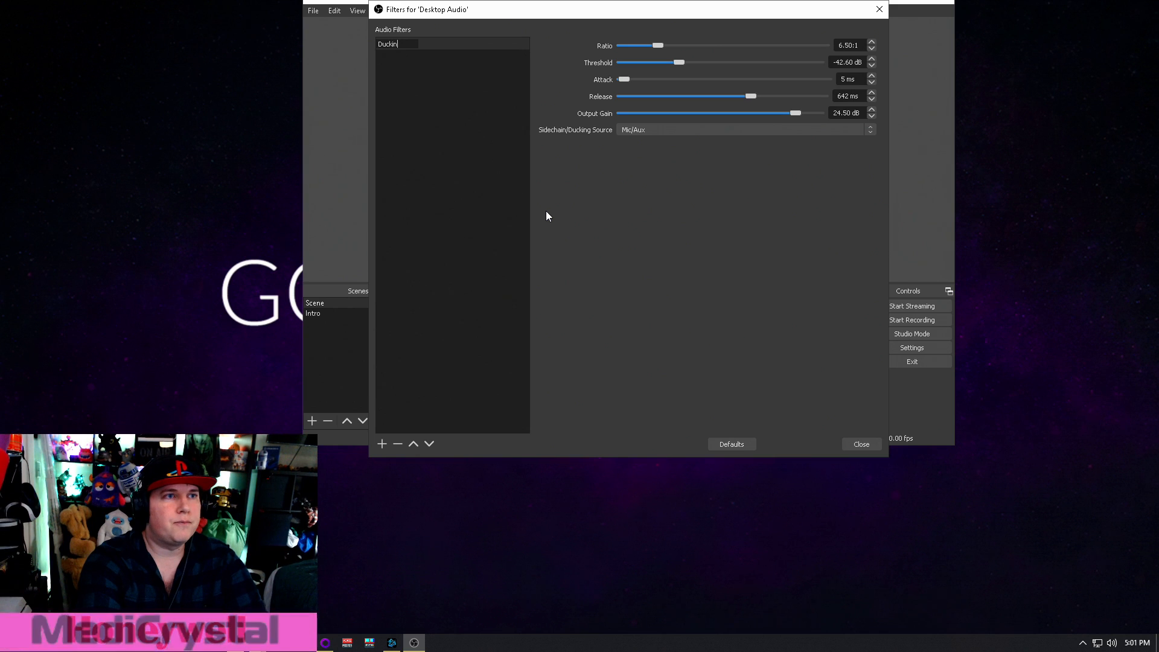
{"action": "type", "text": "g MIc"}
{"action": "key", "text": "Return"}
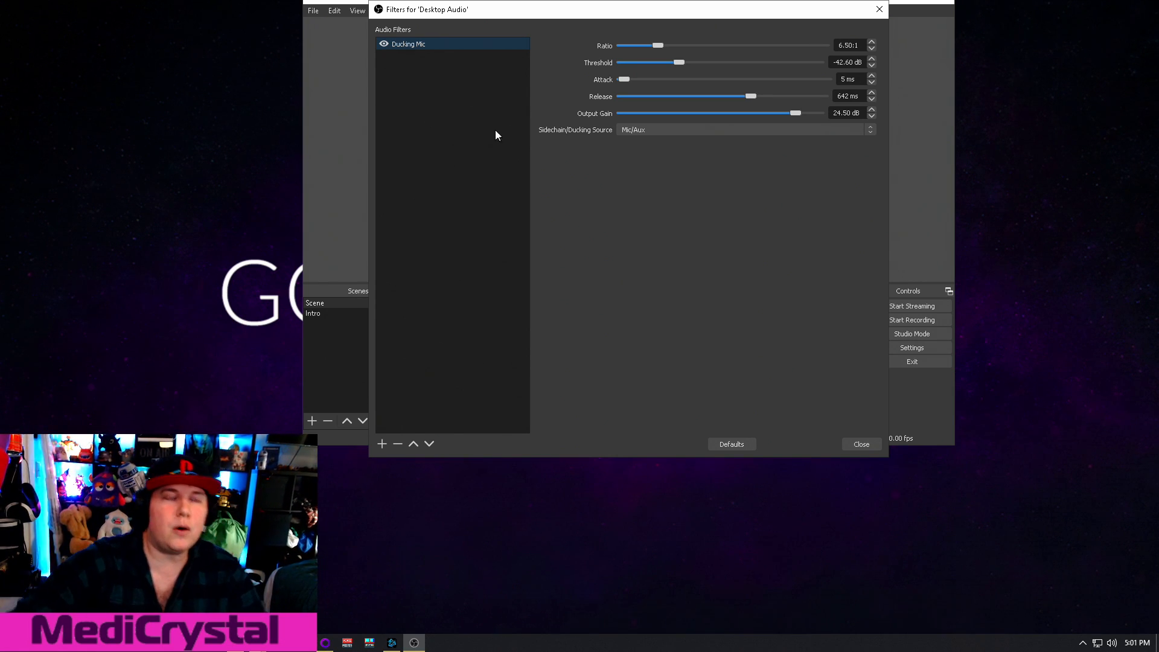
Look through the filter types that can be added to Desktop Audio, and close its Filters window
{"action": "right_click", "coordinate": [440, 63]}
{"action": "left_click", "coordinate": [454, 80]}
{"action": "right_click", "coordinate": [439, 67]}
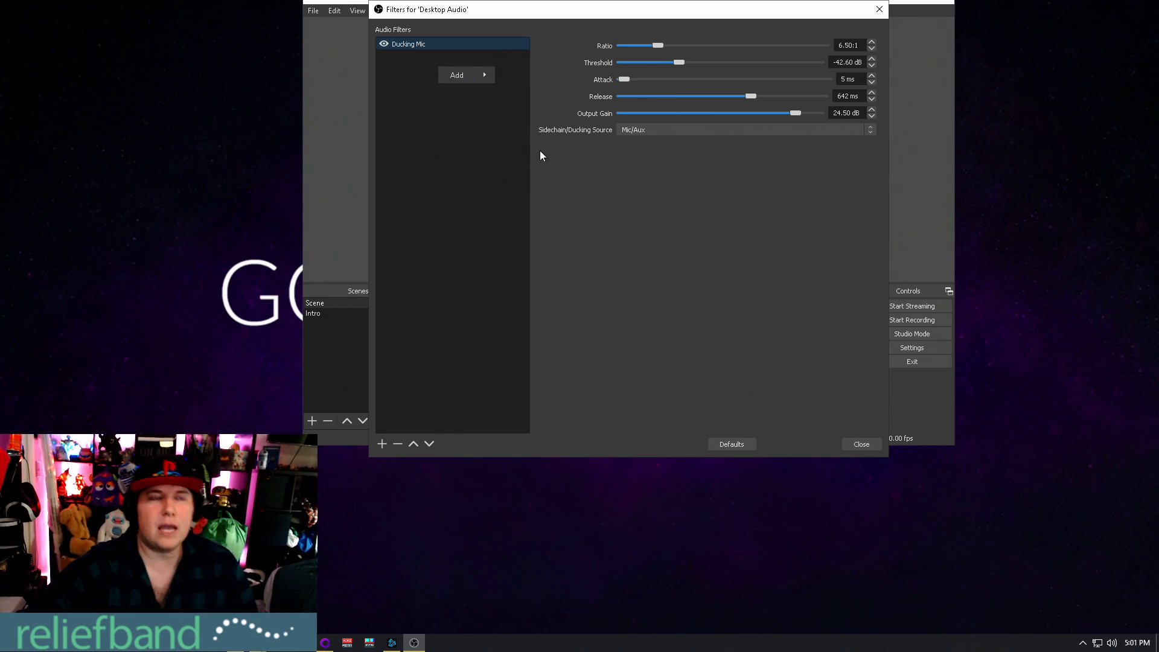
{"action": "mouse_move", "coordinate": [475, 74]}
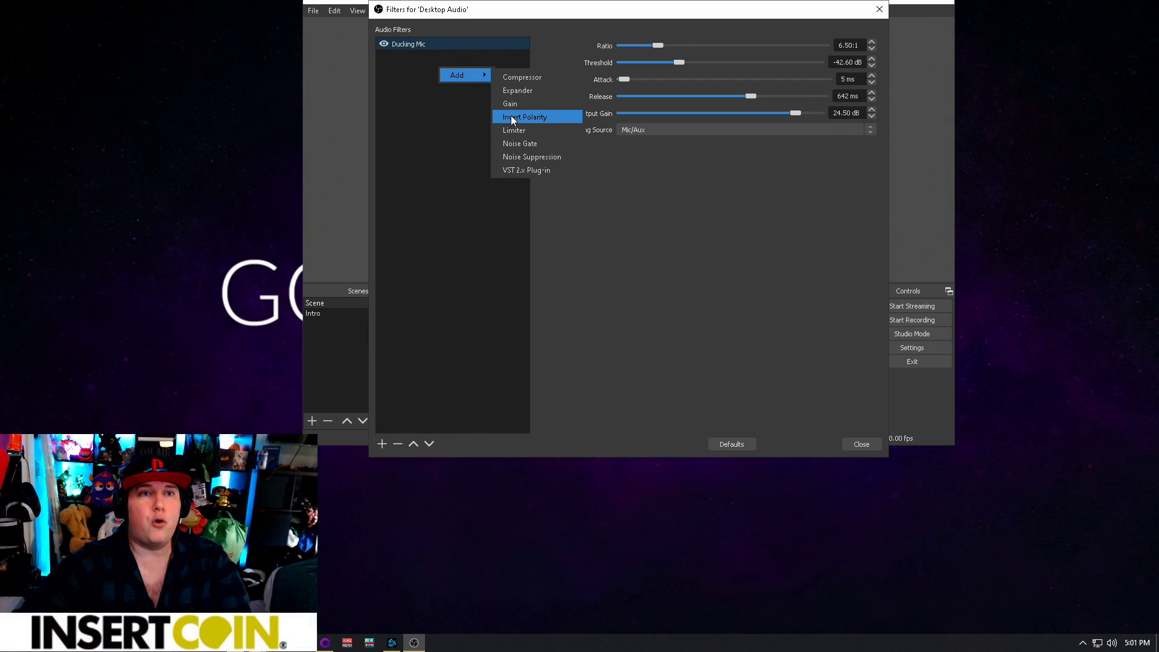
{"action": "left_click", "coordinate": [861, 445]}
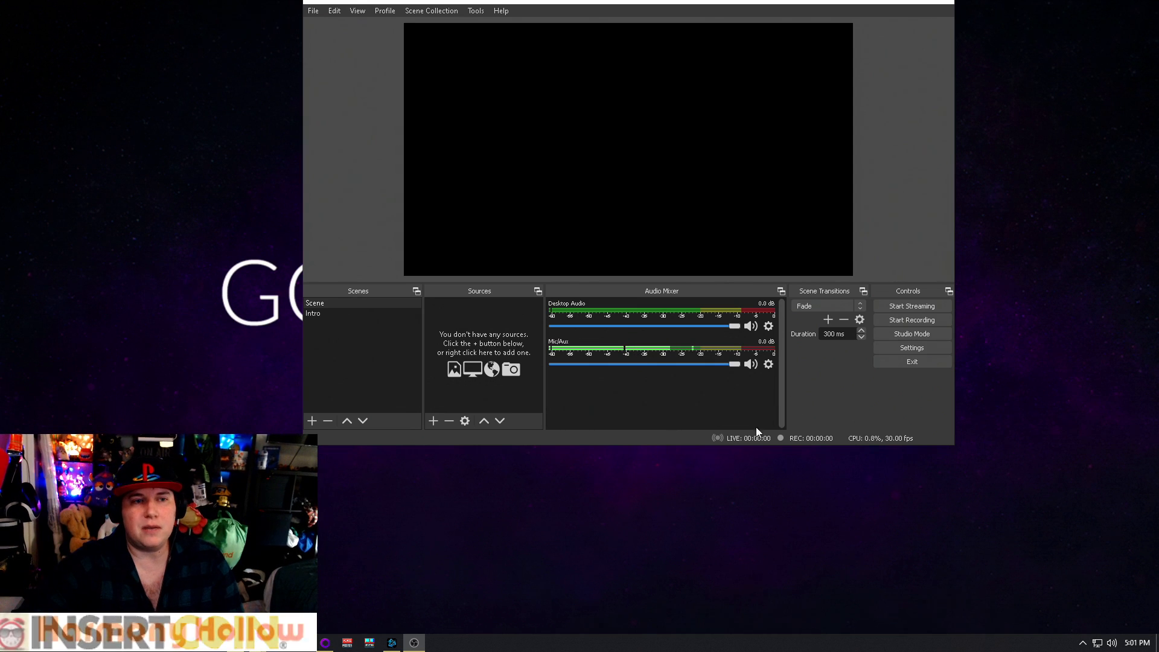
Switch to Voicemeeter Potato and move its window slightly lower on the desktop
{"action": "left_click", "coordinate": [348, 642]}
{"action": "mouse_move", "coordinate": [614, 81]}
{"action": "left_mouse_down"}
{"action": "mouse_move", "coordinate": [634, 84]}
{"action": "mouse_move", "coordinate": [622, 95]}
{"action": "left_mouse_up"}
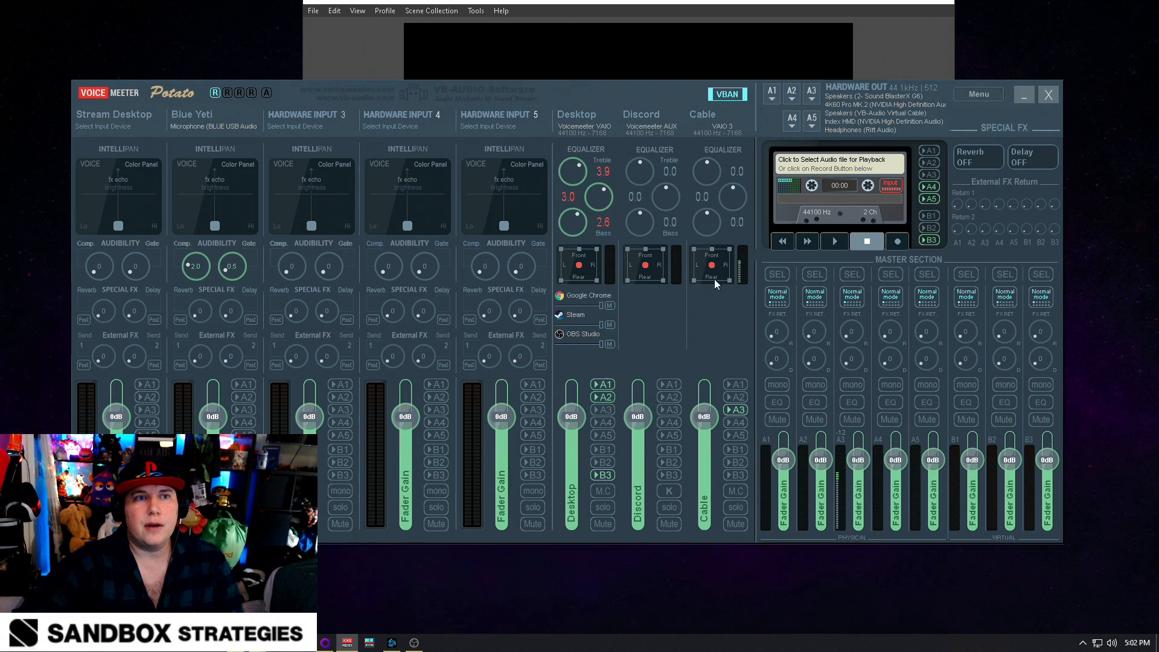
Close the Voicemeeter Potato window and return to OBS
{"action": "left_click", "coordinate": [1045, 101]}
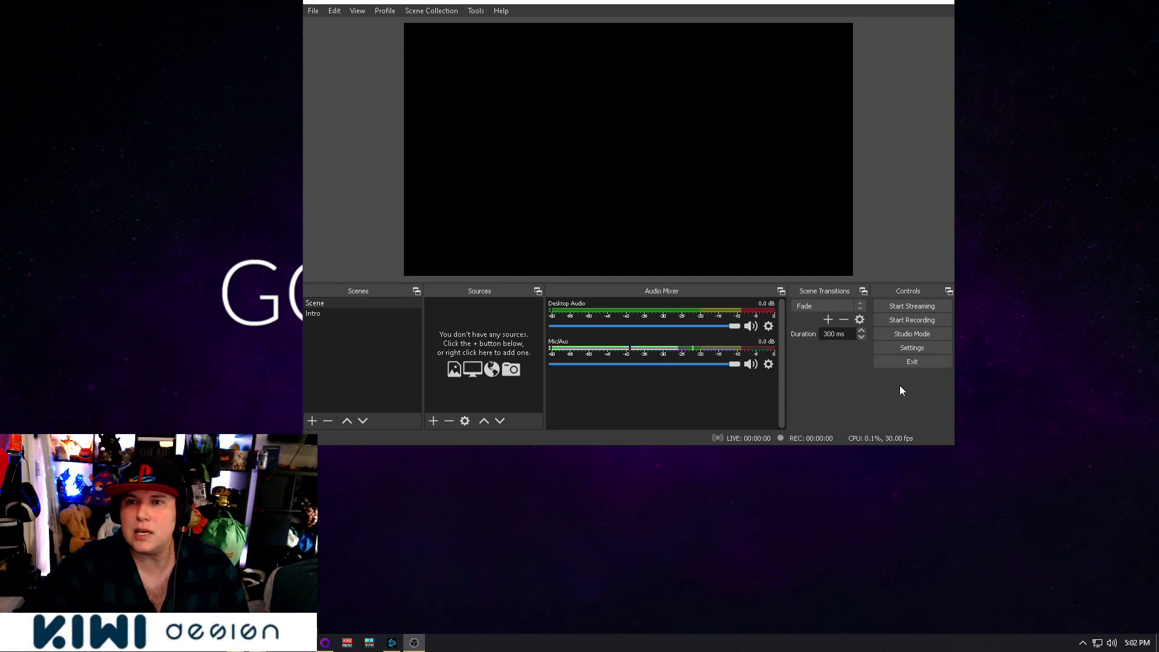
{"action": "left_click", "coordinate": [434, 421]}
{"action": "left_click", "coordinate": [481, 641]}
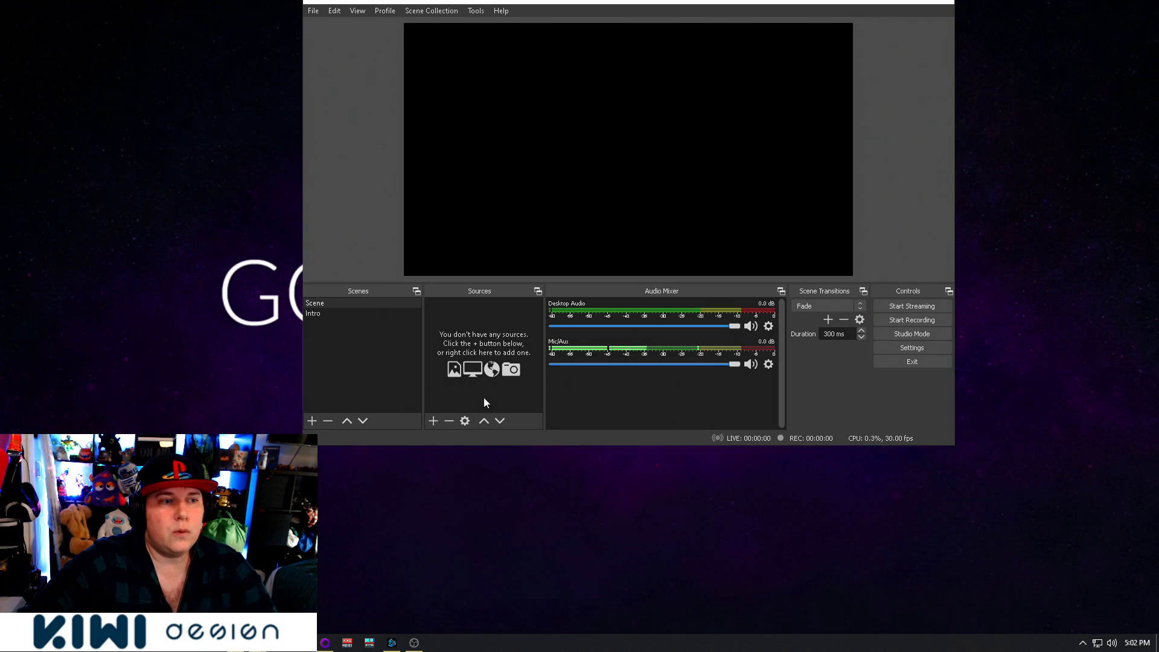
Check the sidechain source options of Desktop Audio's Ducking Mic filter, keep Mic/Aux, and close the Filters window
{"action": "left_click", "coordinate": [770, 327]}
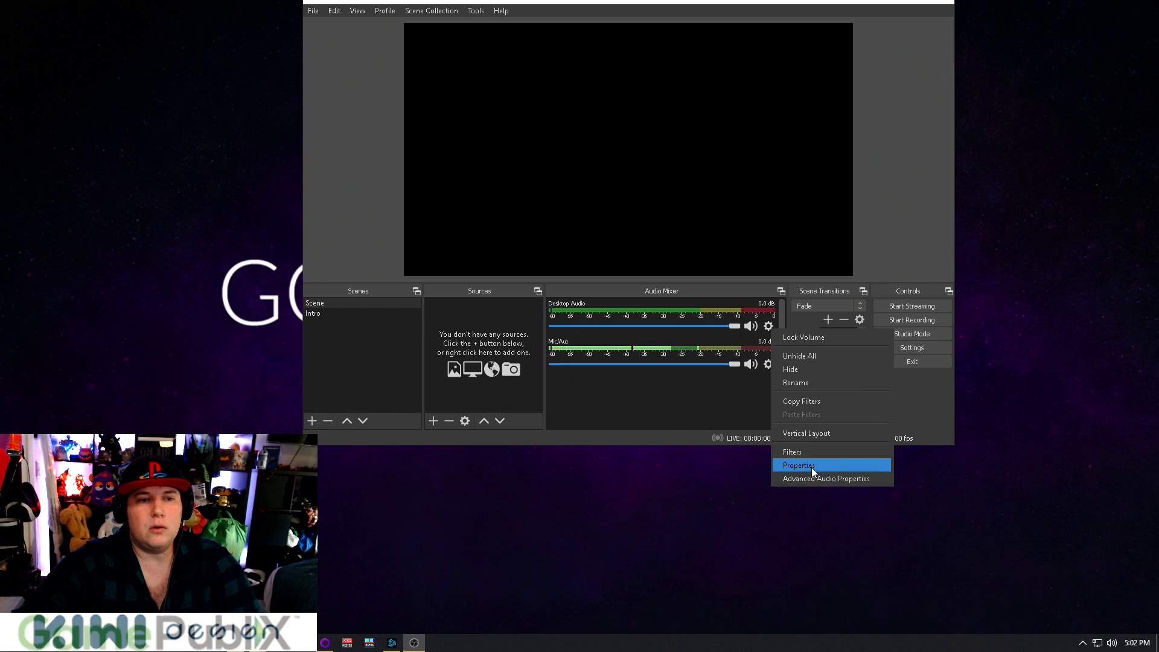
{"action": "left_click", "coordinate": [809, 452]}
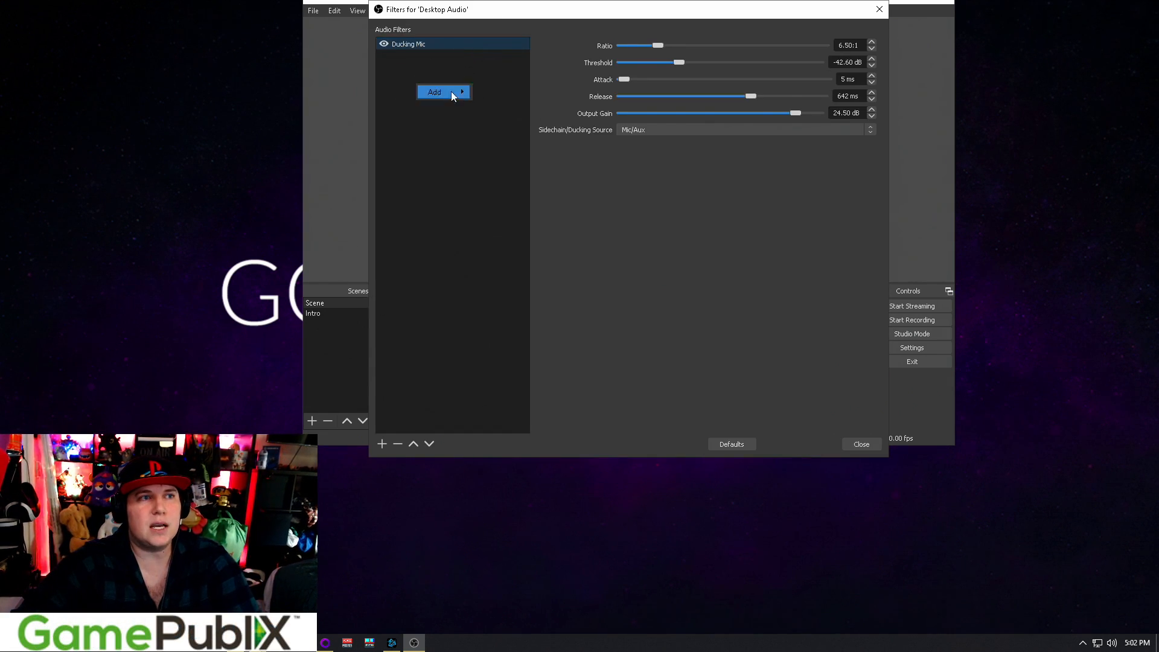
{"action": "left_click", "coordinate": [661, 127]}
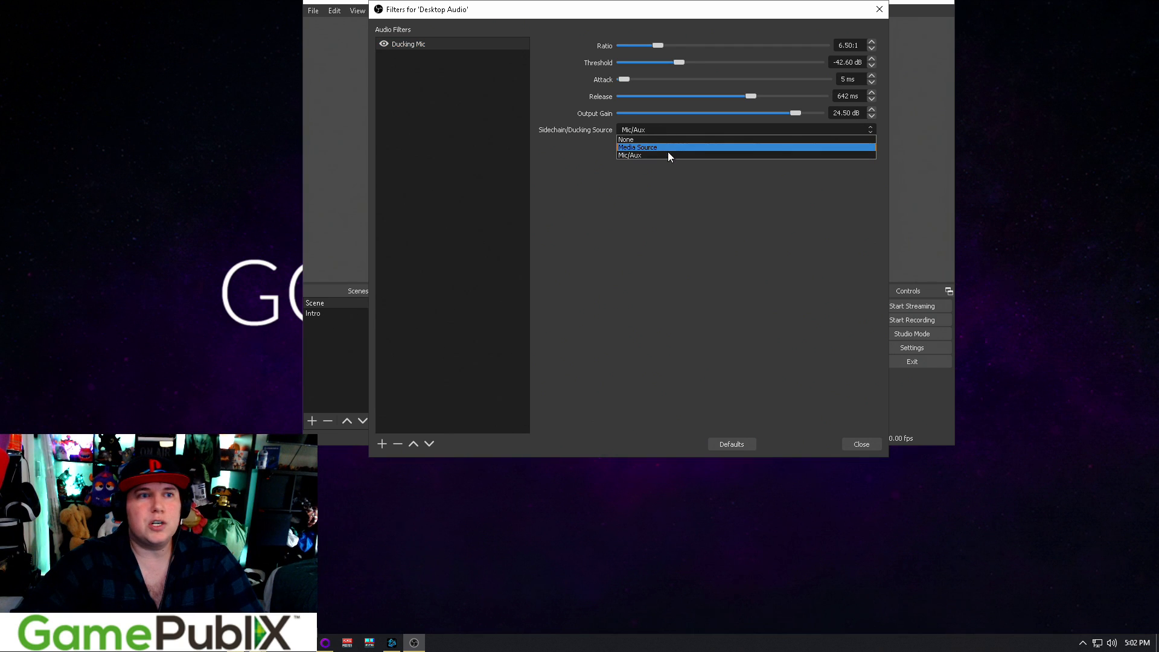
{"action": "left_click", "coordinate": [667, 152]}
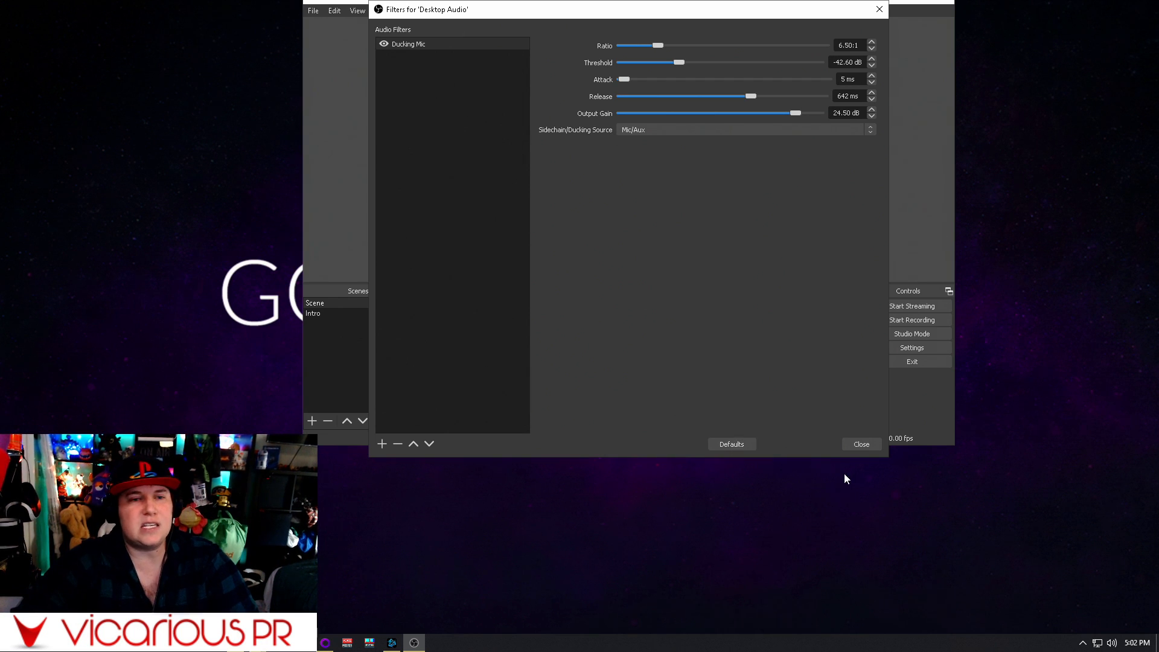
{"action": "left_click", "coordinate": [862, 445]}
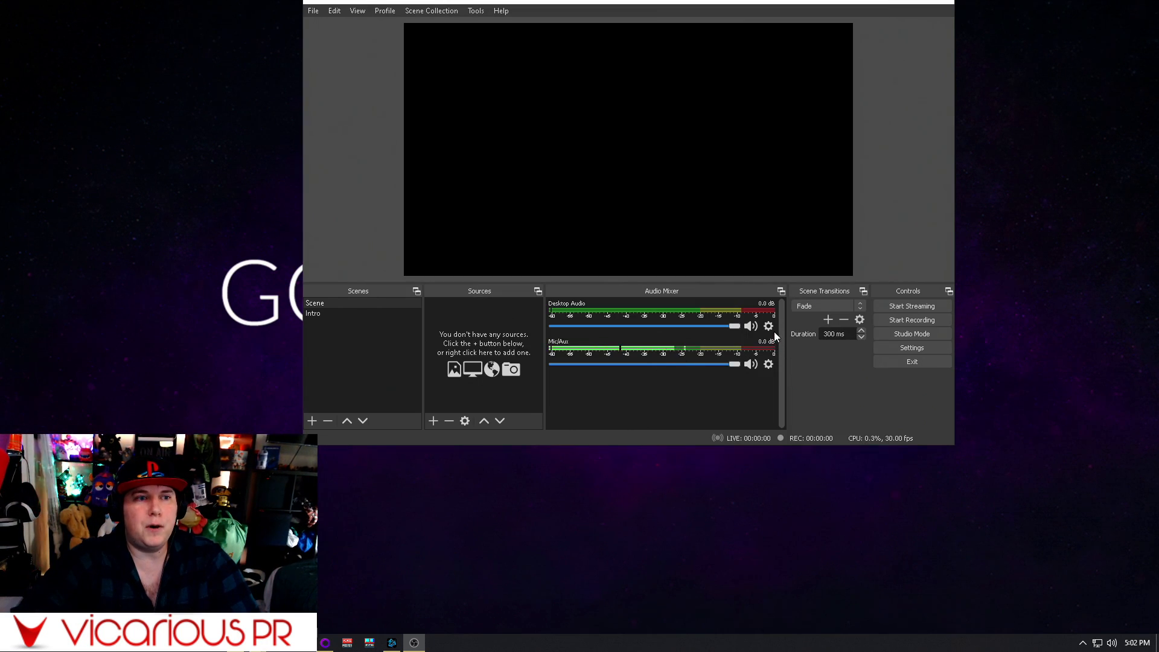
Review the Noise Suppression and Compressor filters on Mic/Aux, and close the Filters window
{"action": "left_click", "coordinate": [768, 364]}
{"action": "left_click", "coordinate": [810, 491]}
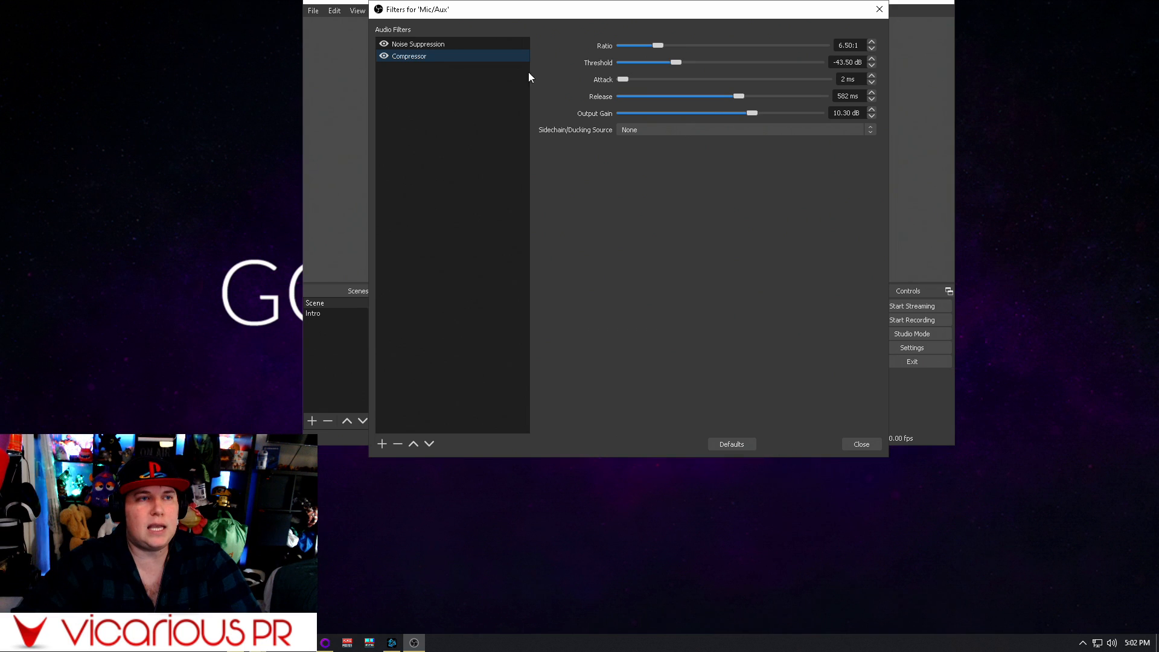
{"action": "left_click", "coordinate": [425, 44]}
{"action": "left_click", "coordinate": [428, 55]}
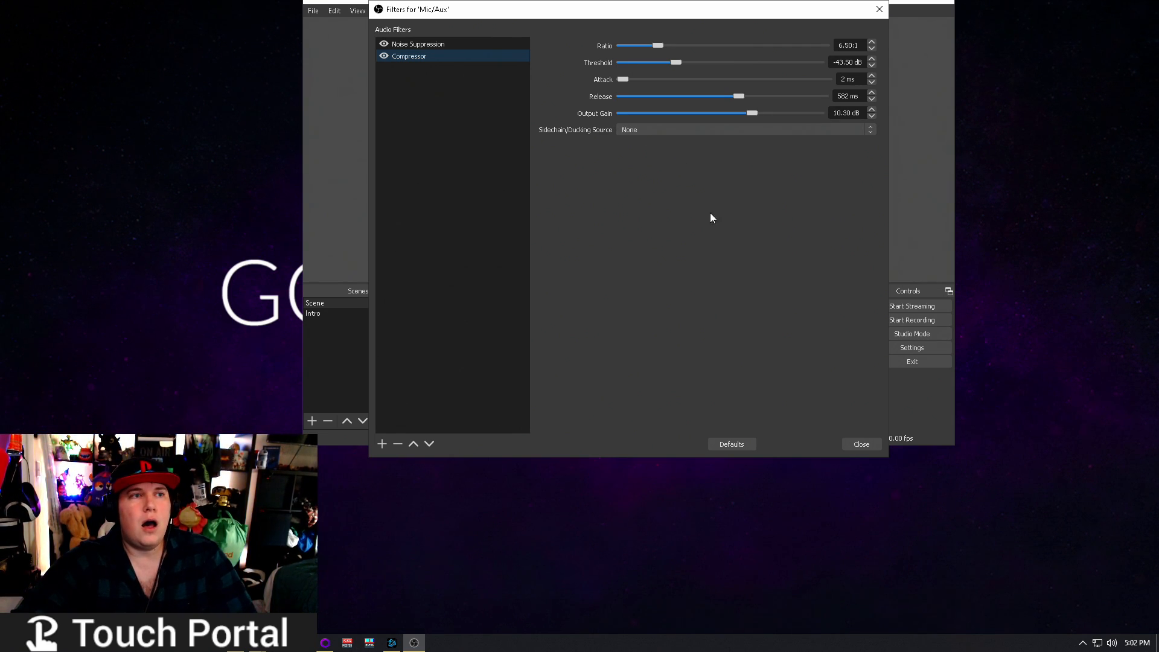
{"action": "left_click", "coordinate": [860, 444]}
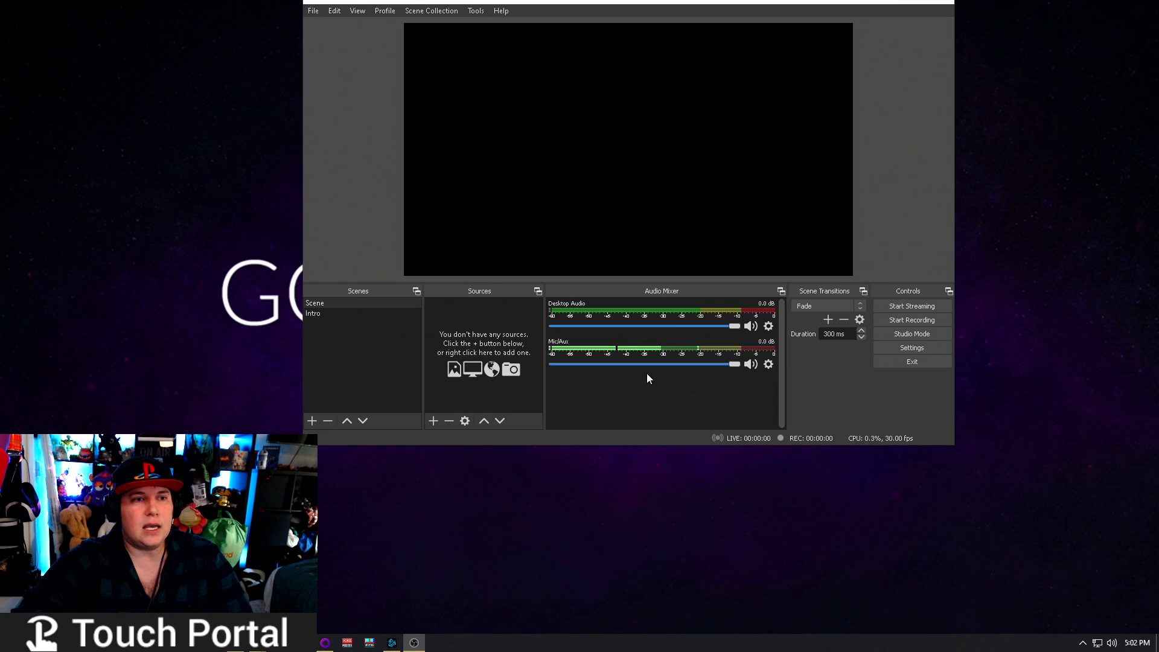
Add a Compressor filter named "Ducking Intro" to Desktop Audio
{"action": "left_click", "coordinate": [767, 364]}
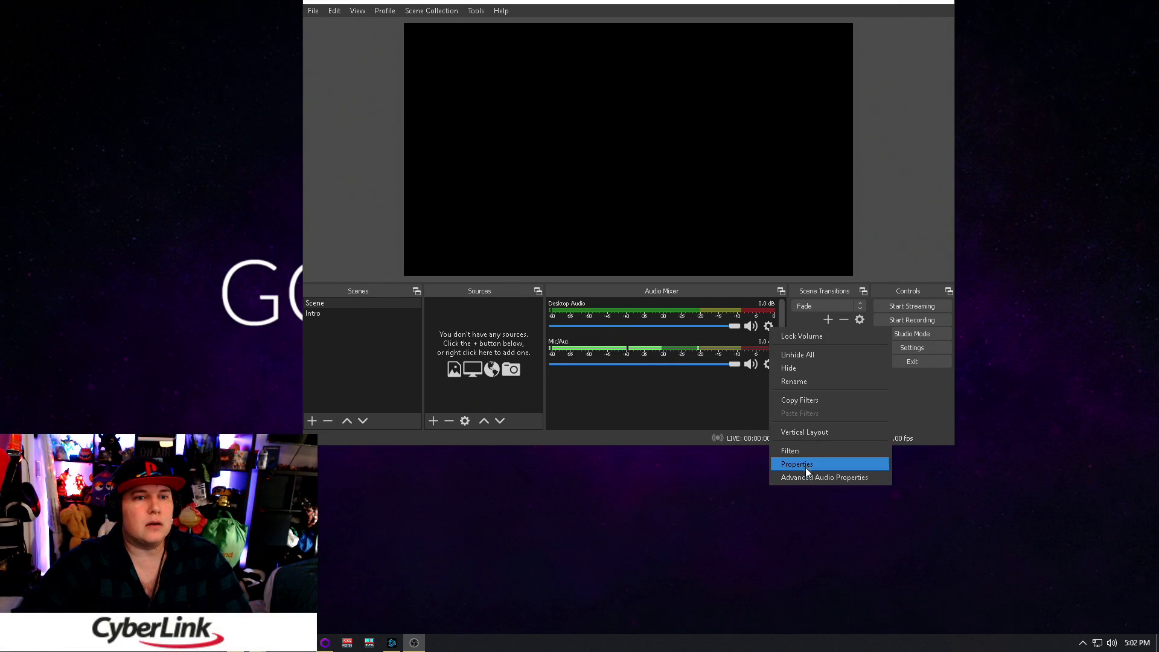
{"action": "left_click", "coordinate": [803, 451]}
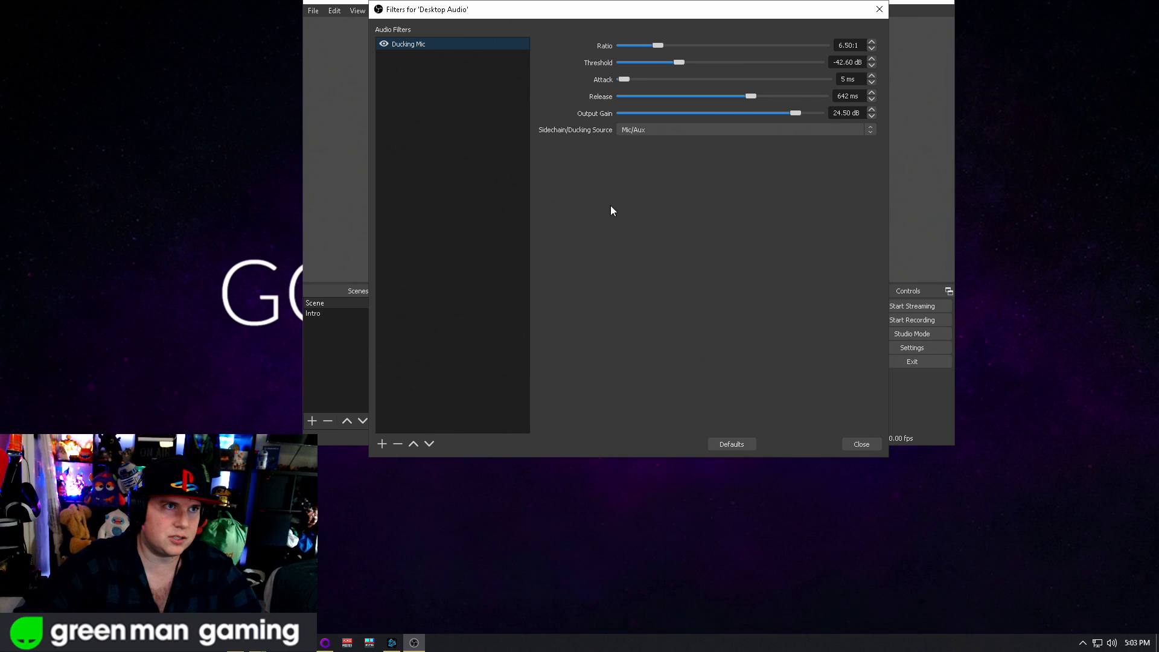
{"action": "right_click", "coordinate": [453, 90]}
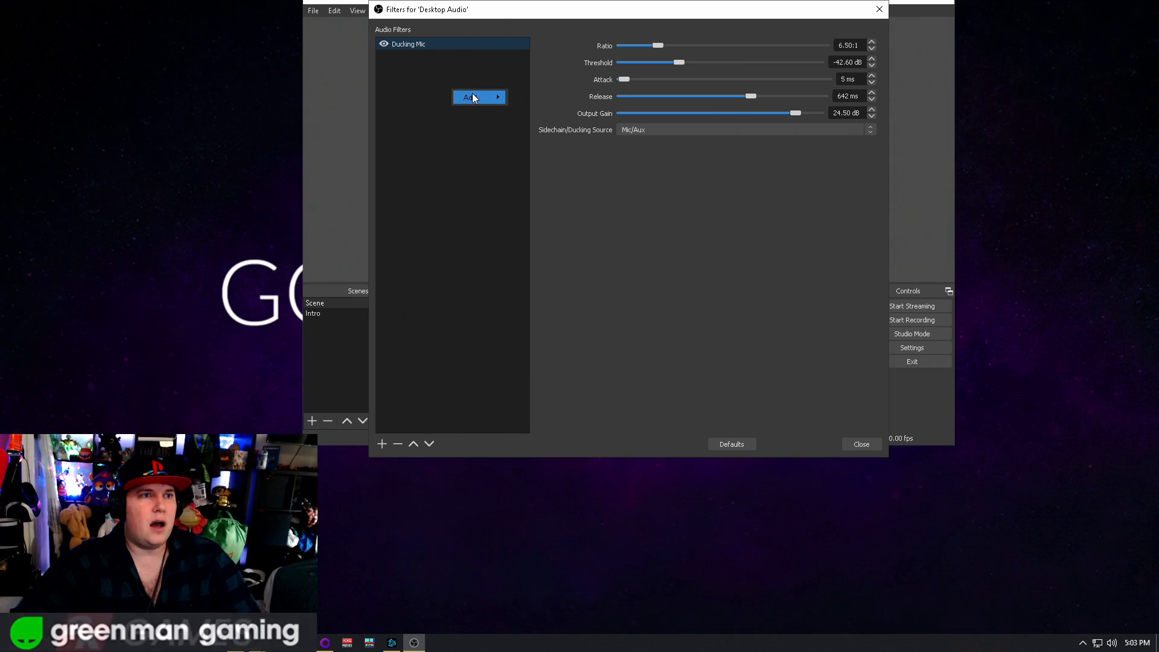
{"action": "mouse_move", "coordinate": [474, 98]}
{"action": "left_click", "coordinate": [532, 97]}
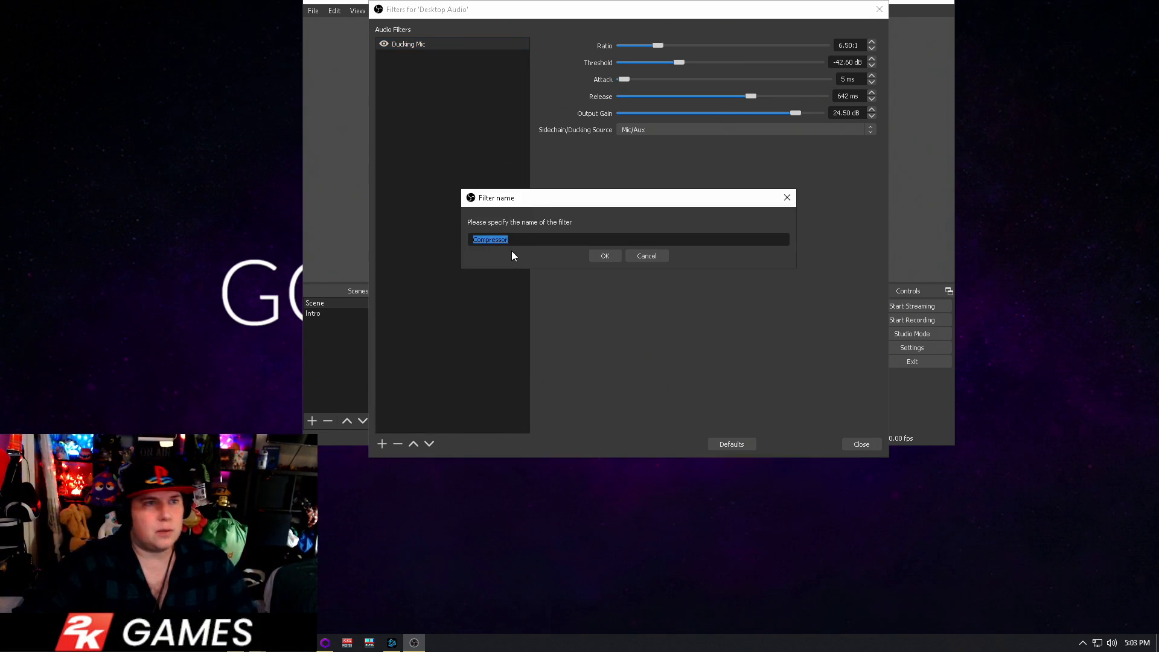
{"action": "type", "text": "Ducking Intro"}
{"action": "key", "text": "Return"}
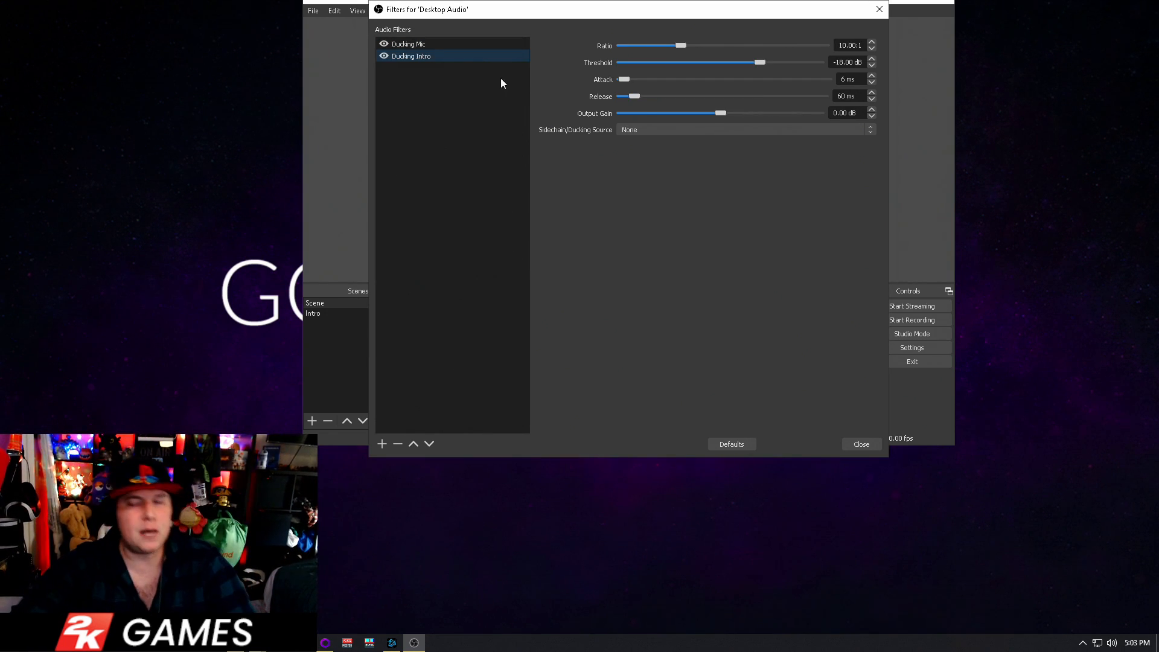
Set the Ducking Intro filter's sidechain/ducking source to Media Source and its ratio to 6.50:1
{"action": "left_click", "coordinate": [646, 133]}
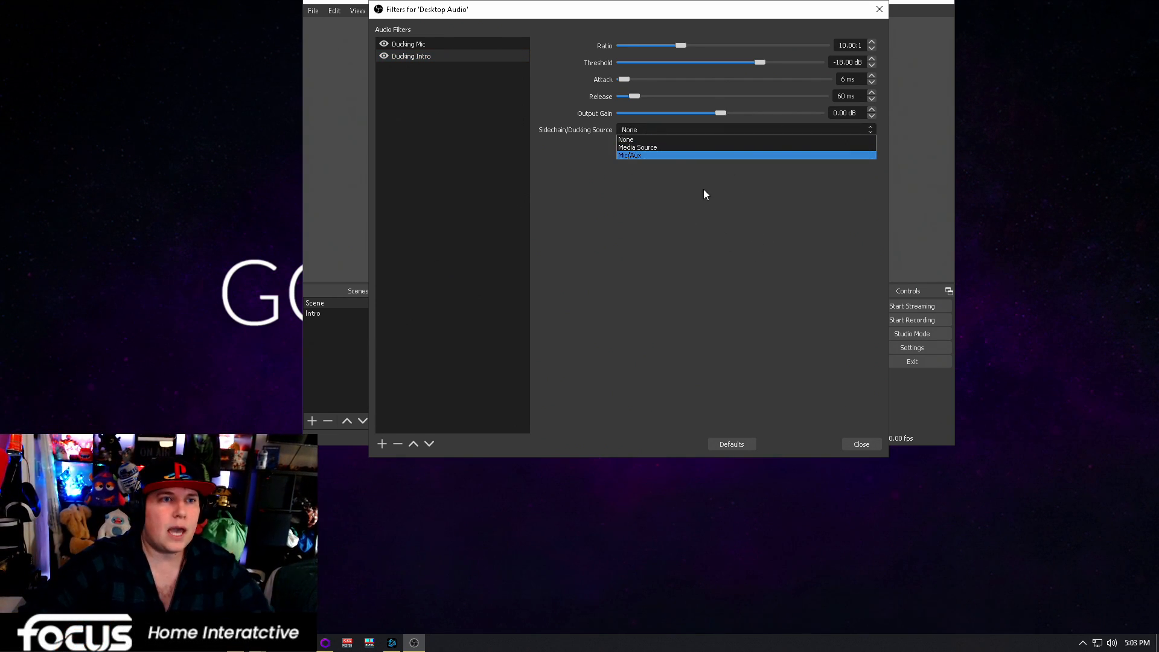
{"action": "left_click", "coordinate": [651, 148]}
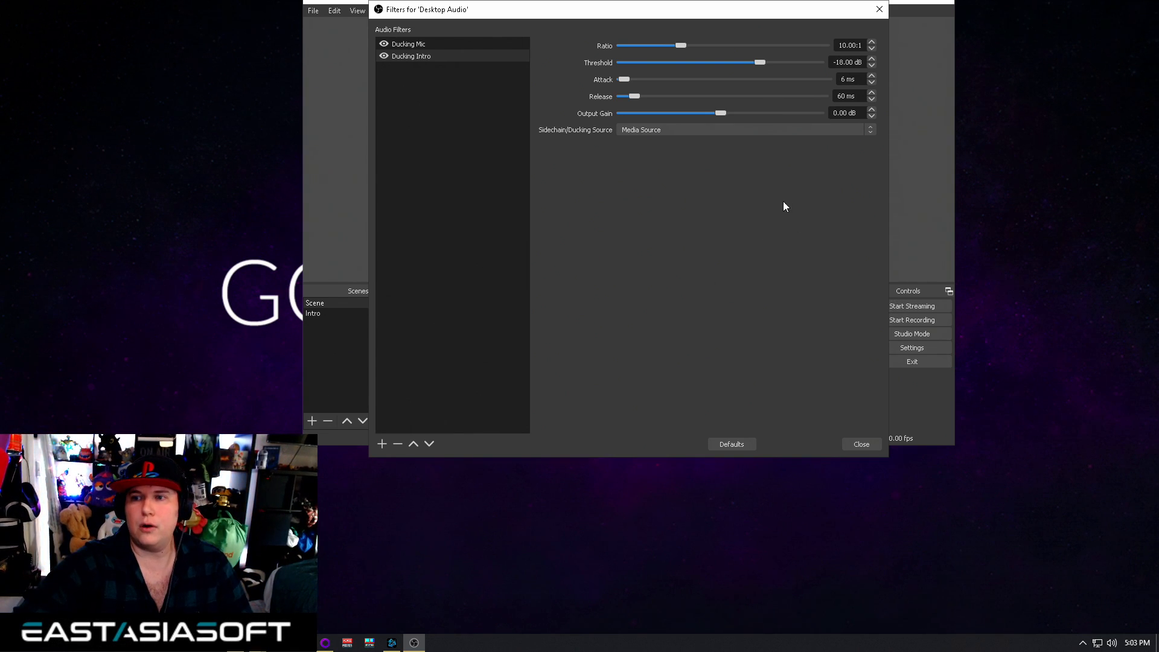
{"action": "left_click_drag", "start_coordinate": [679, 46], "coordinate": [657, 46]}
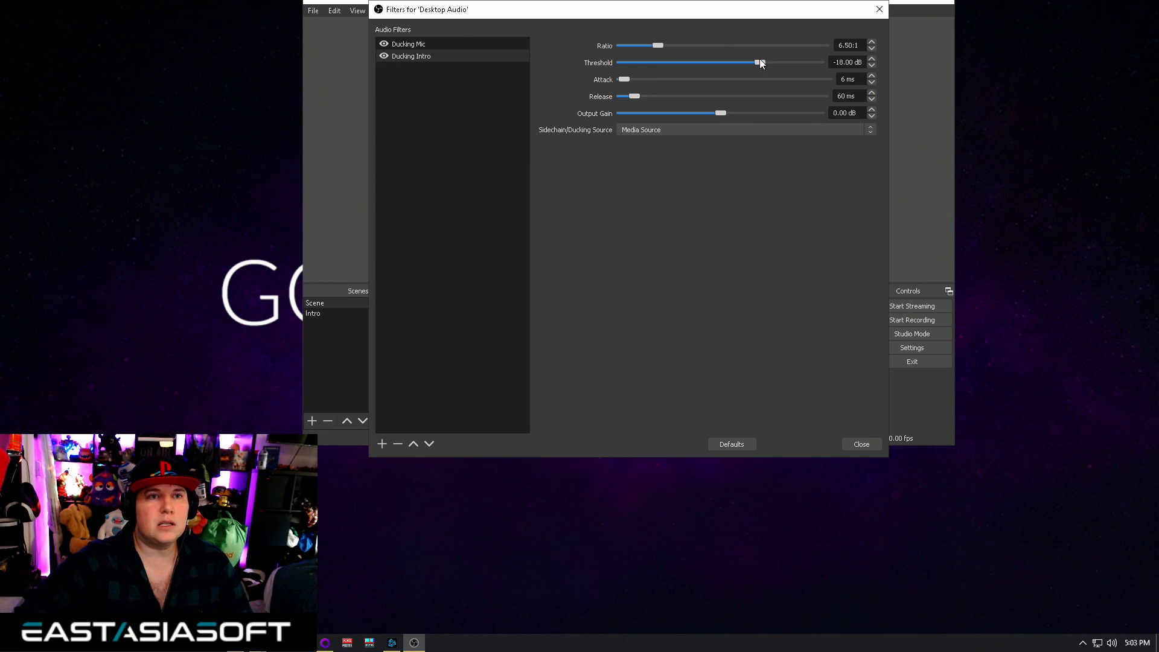
Set the Ducking Intro filter's threshold to -52.60 dB
{"action": "left_click_drag", "start_coordinate": [759, 60], "coordinate": [634, 80]}
{"action": "left_click_drag", "start_coordinate": [621, 78], "coordinate": [632, 81]}
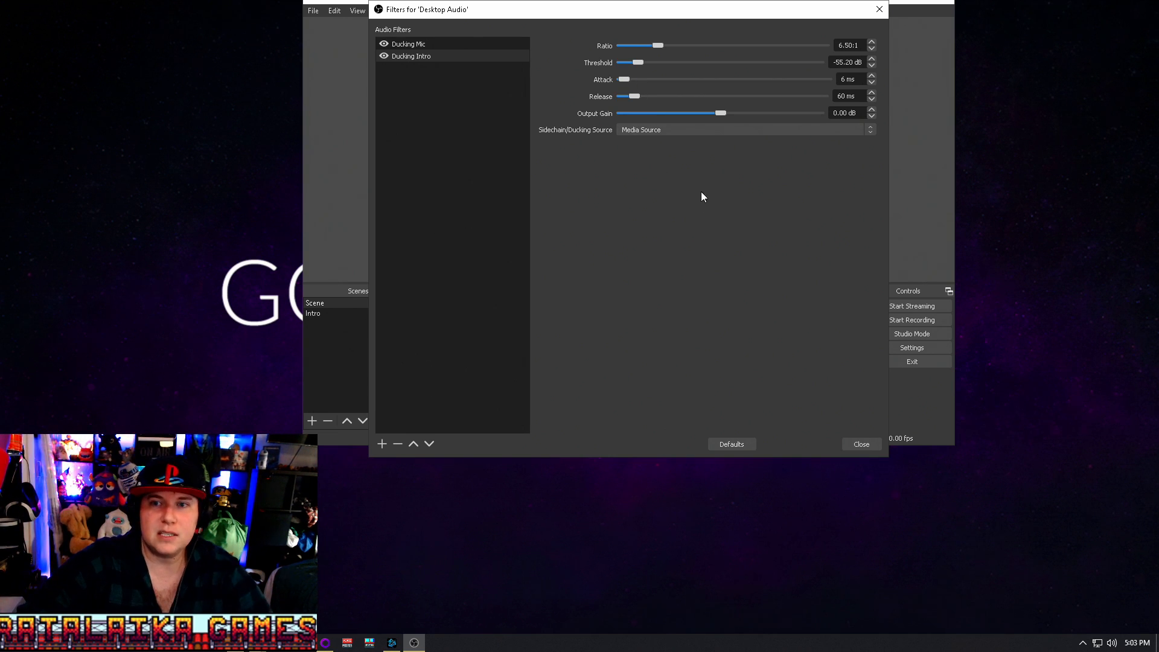
{"action": "left_click", "coordinate": [642, 63]}
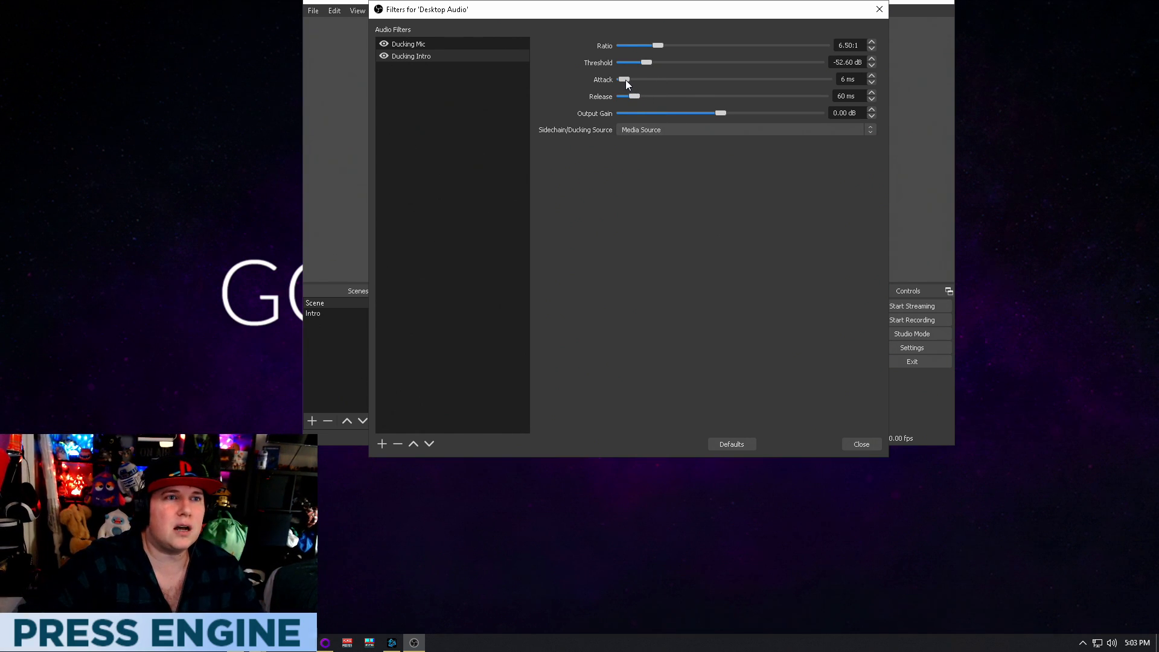
Set the Ducking Intro filter's attack to 1 ms and its release to 612 ms
{"action": "left_click_drag", "start_coordinate": [625, 79], "coordinate": [624, 78]}
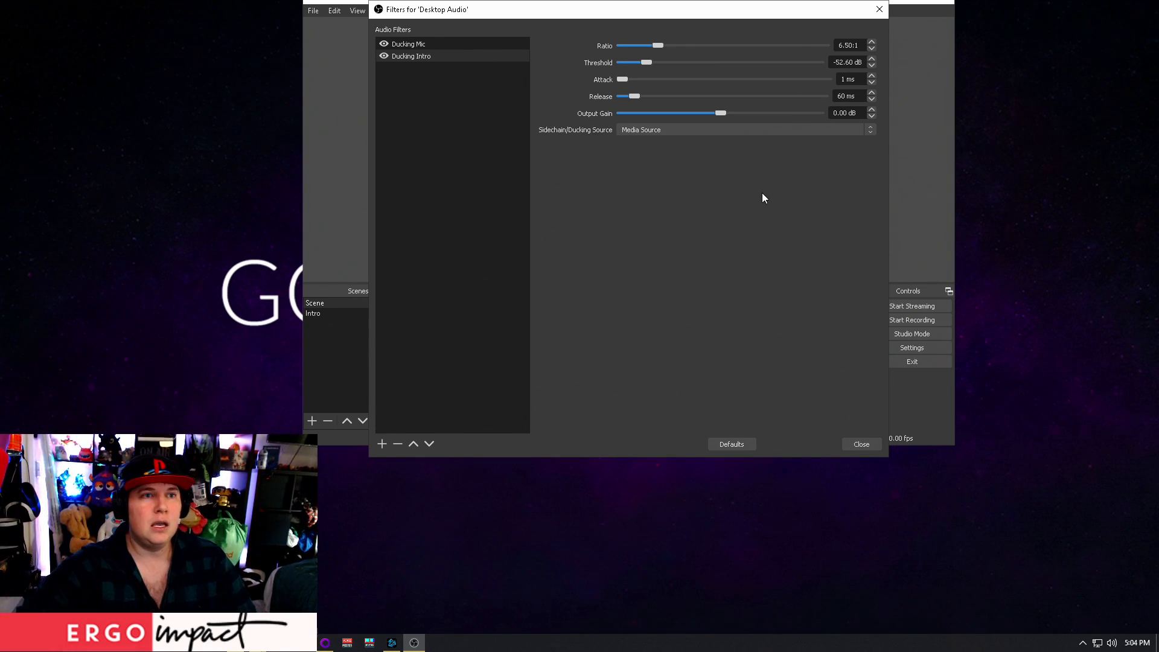
{"action": "left_click", "coordinate": [665, 129]}
{"action": "left_click", "coordinate": [666, 129]}
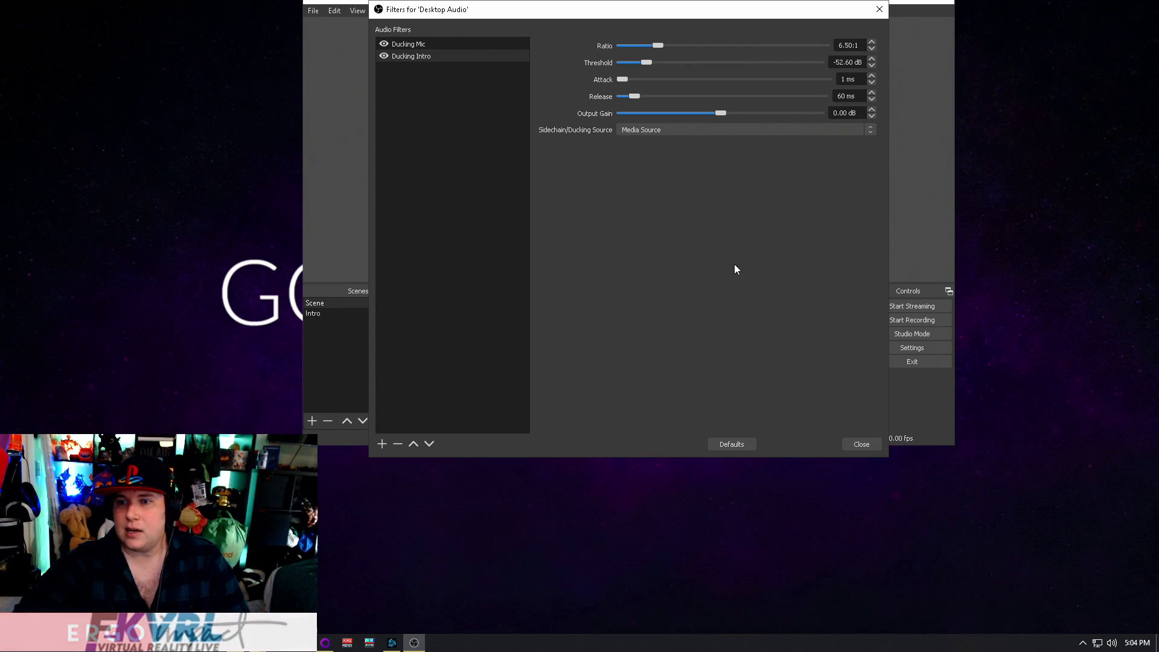
{"action": "left_click_drag", "start_coordinate": [634, 96], "coordinate": [745, 107]}
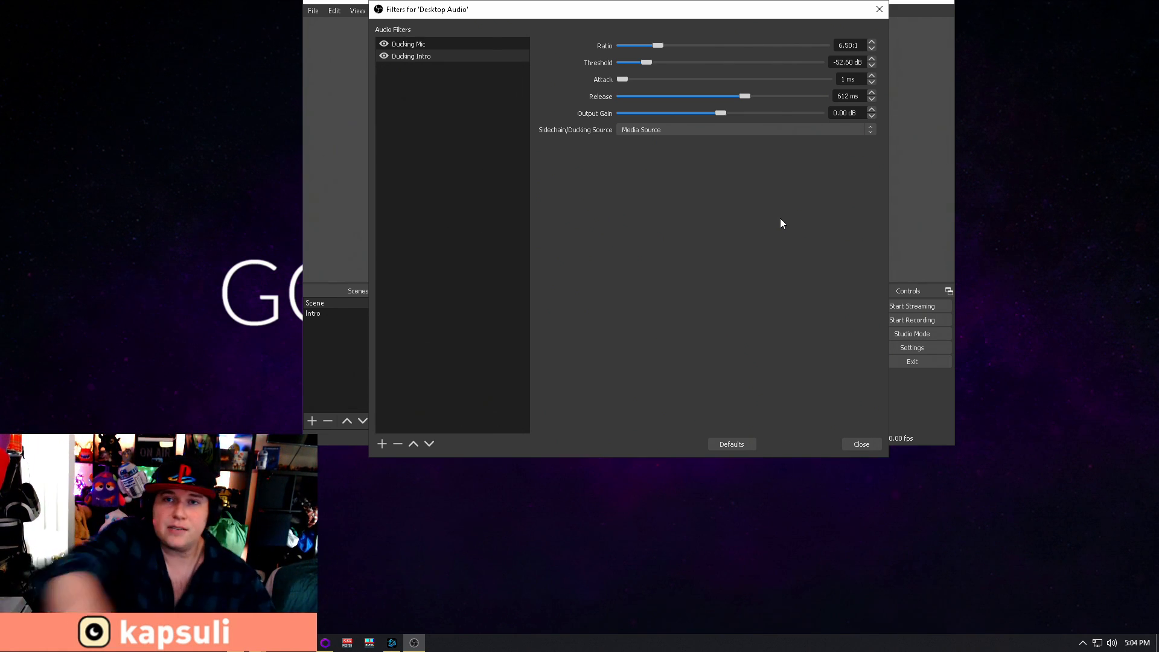
Add another Compressor filter to Desktop Audio, named "Ducking Outro"
{"action": "right_click", "coordinate": [457, 90]}
{"action": "mouse_move", "coordinate": [470, 96]}
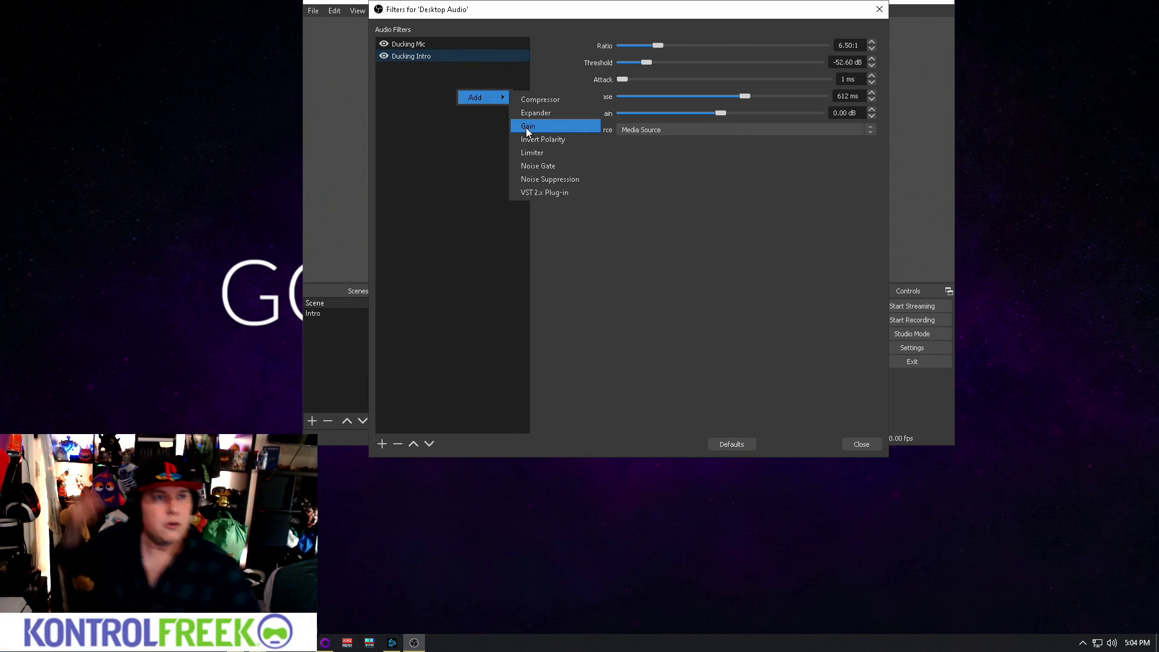
{"action": "left_click", "coordinate": [533, 99]}
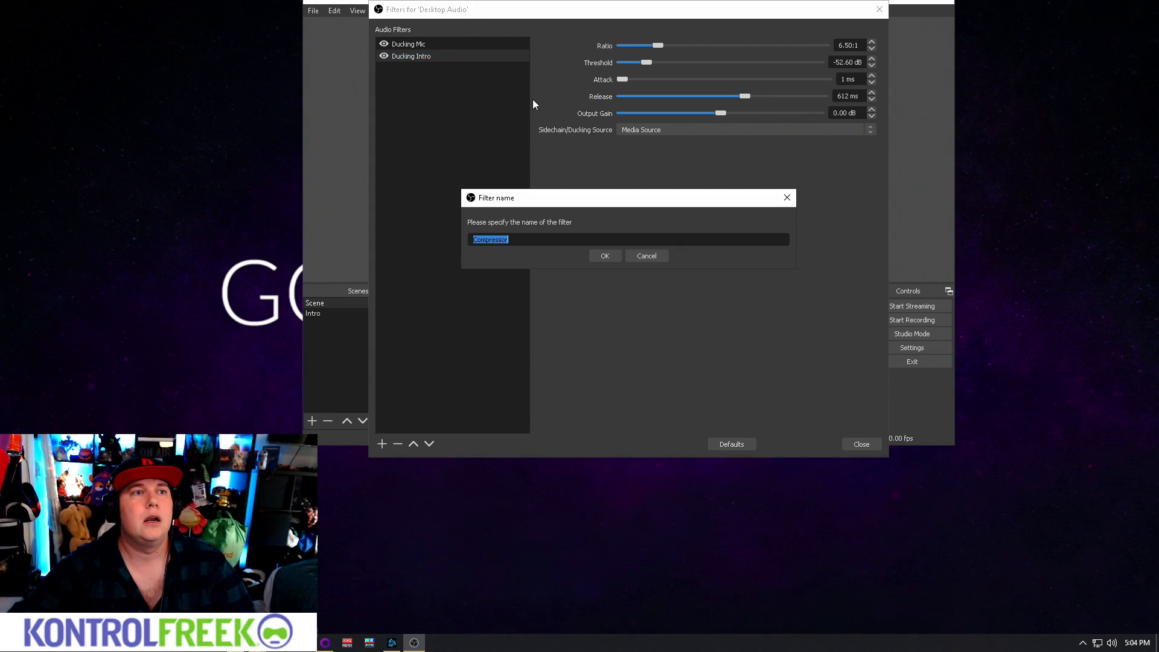
{"action": "type", "text": "DUcking OPUt"}
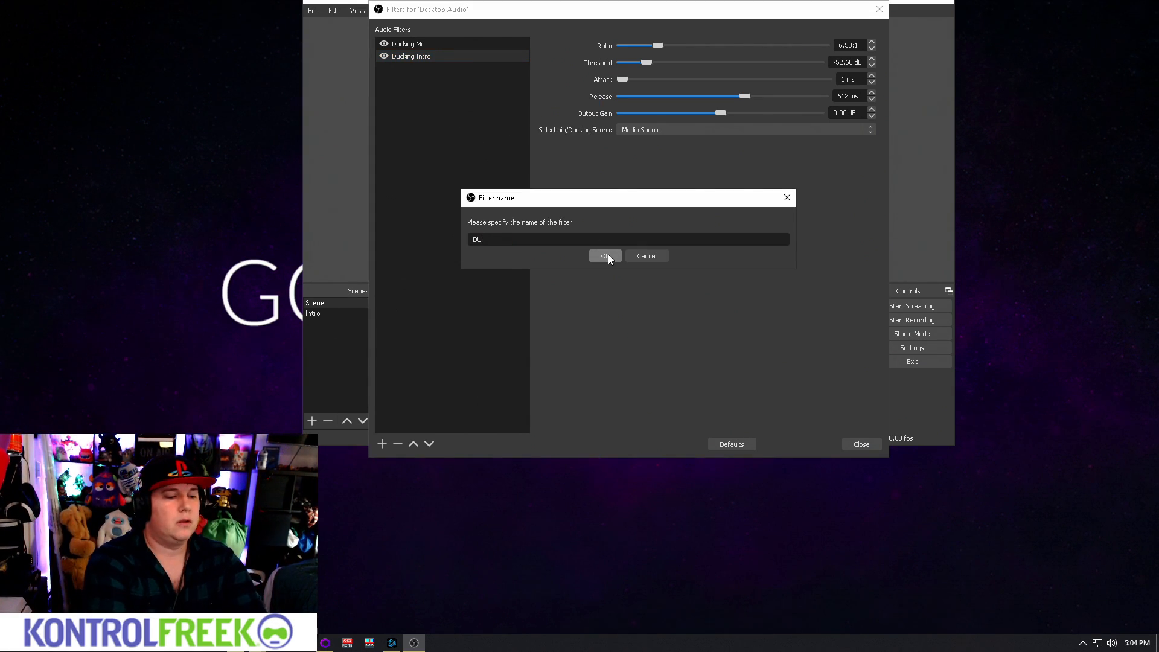
{"action": "key", "text": "BackSpace"}
{"action": "key", "text": "BackSpace"}
{"action": "key", "text": "BackSpace"}
{"action": "key", "text": "BackSpace"}
{"action": "key", "text": "BackSpace"}
{"action": "key", "text": "BackSpace"}
{"action": "key", "text": "BackSpace"}
{"action": "key", "text": "BackSpace"}
{"action": "key", "text": "BackSpace"}
{"action": "key", "text": "BackSpace"}
{"action": "key", "text": "BackSpace"}
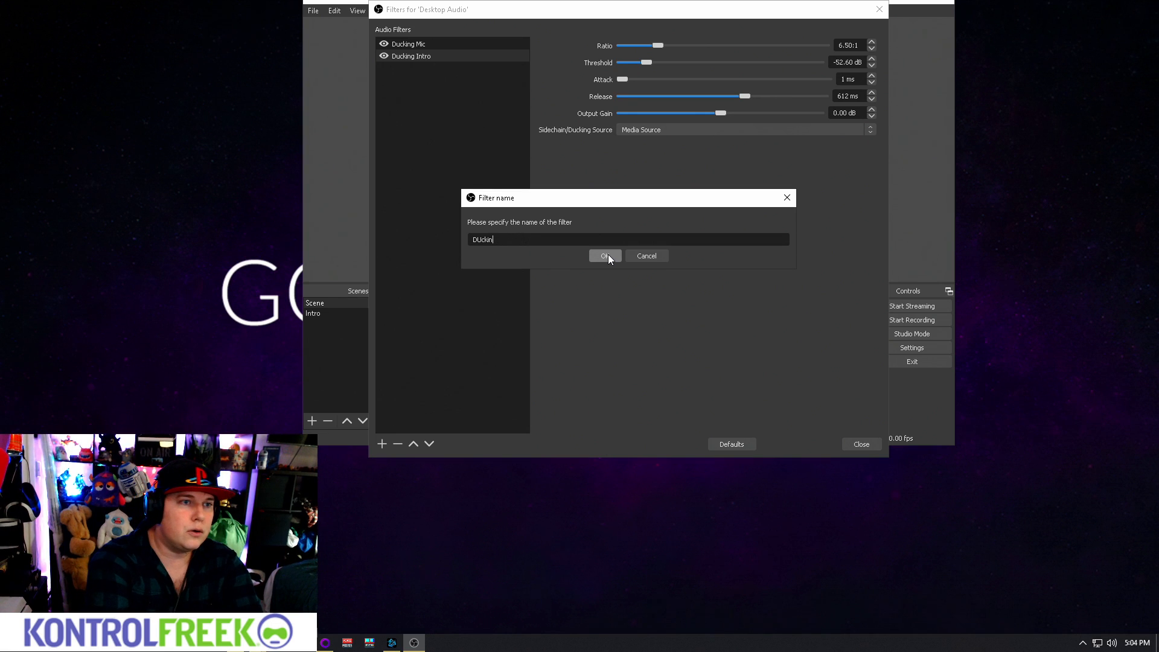
{"action": "type", "text": "ucking Outro"}
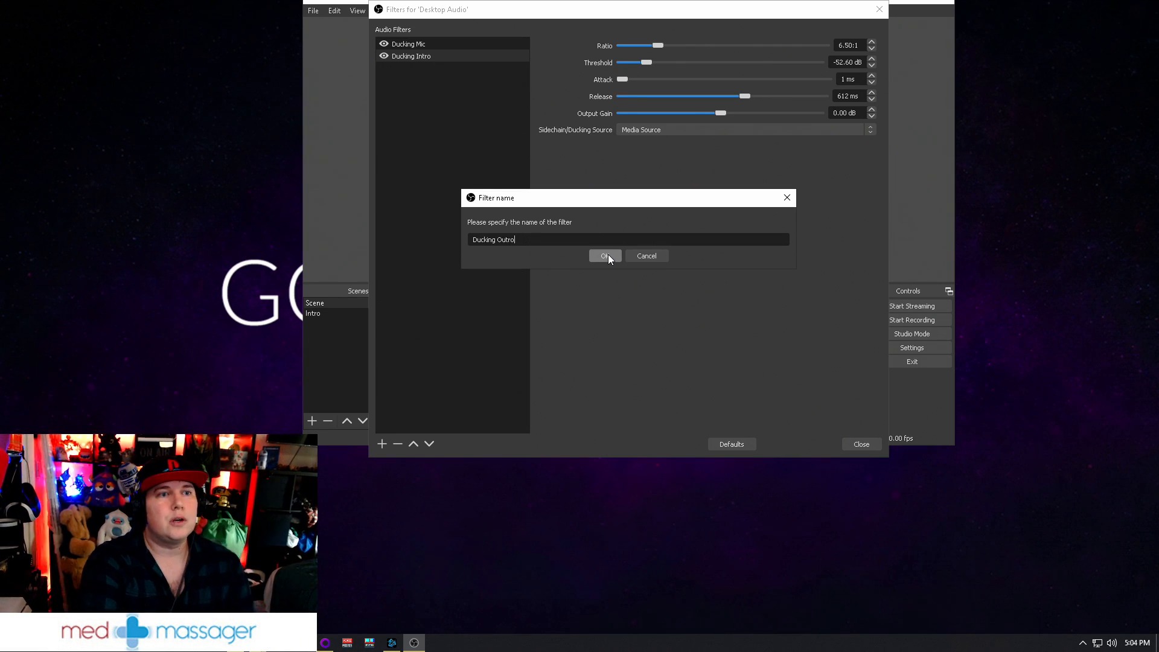
{"action": "left_click", "coordinate": [608, 255]}
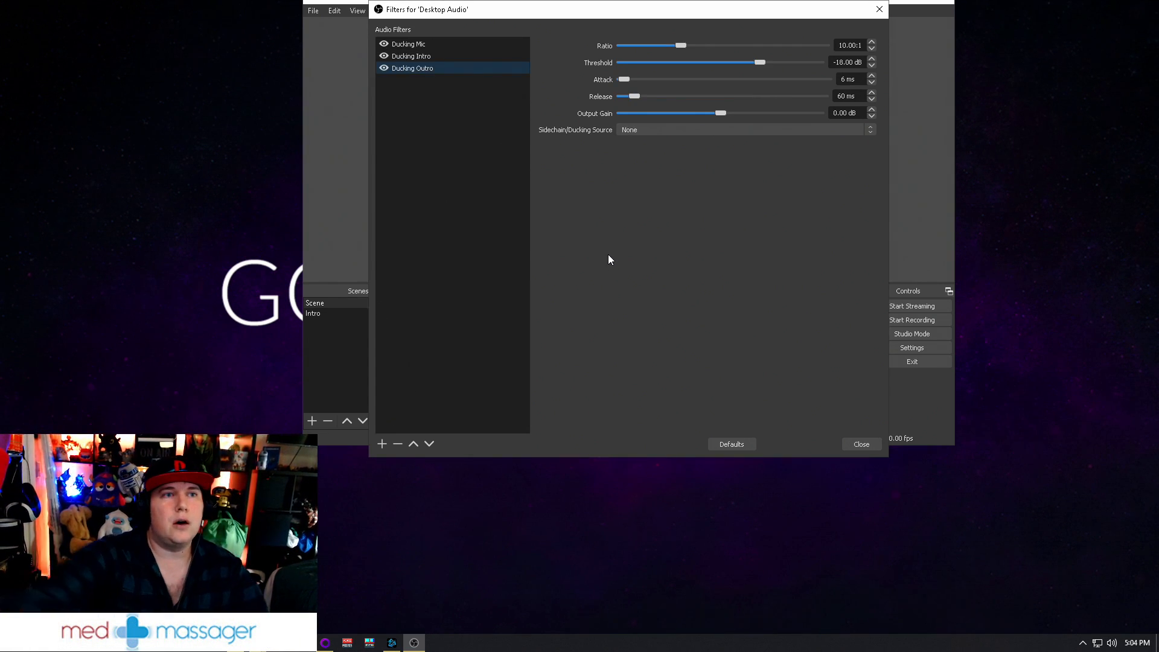
Compare the settings of the Ducking Mic, Ducking Intro and Ducking Outro filters
{"action": "left_click", "coordinate": [431, 53]}
{"action": "left_click", "coordinate": [437, 67]}
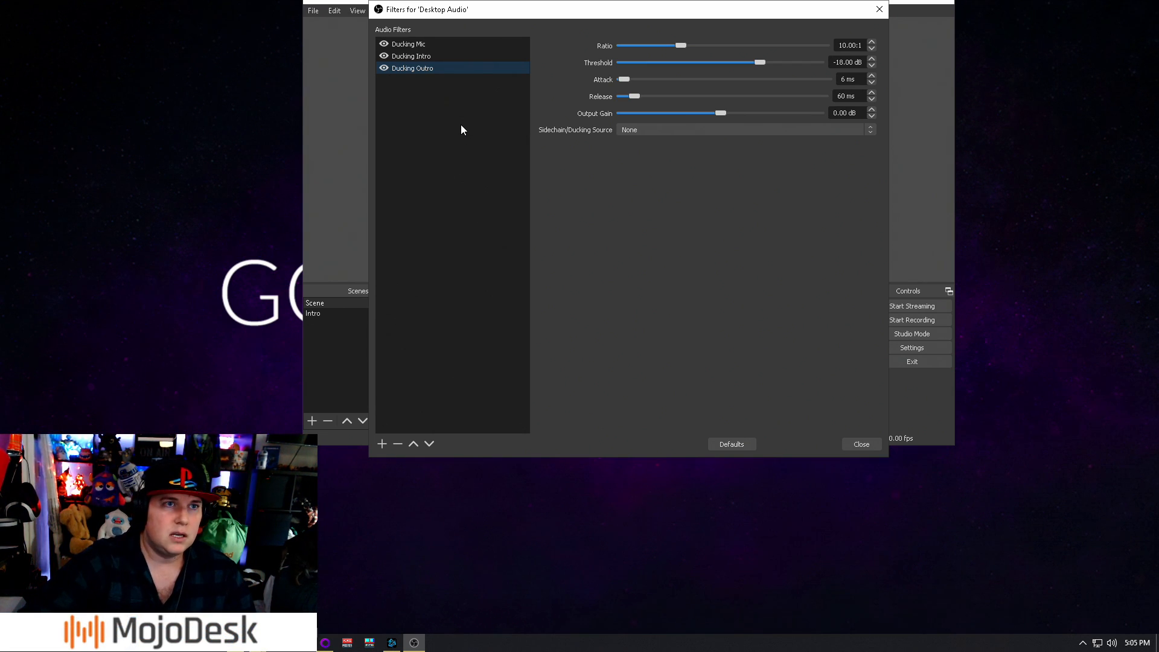
{"action": "left_click", "coordinate": [447, 53]}
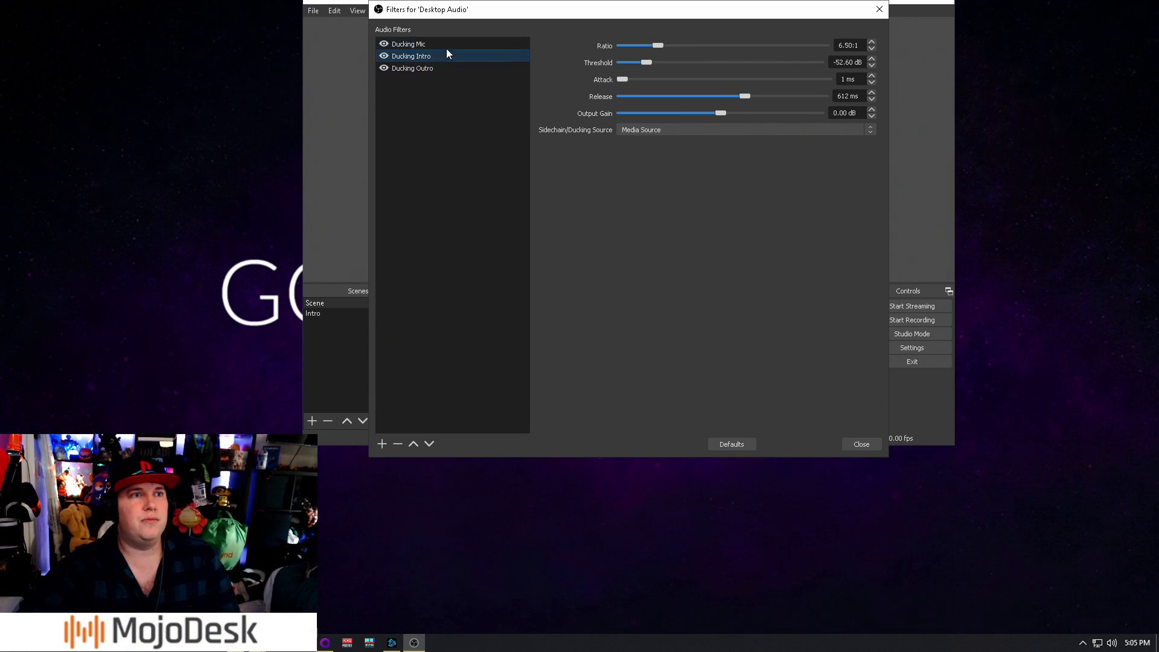
{"action": "left_click", "coordinate": [447, 44]}
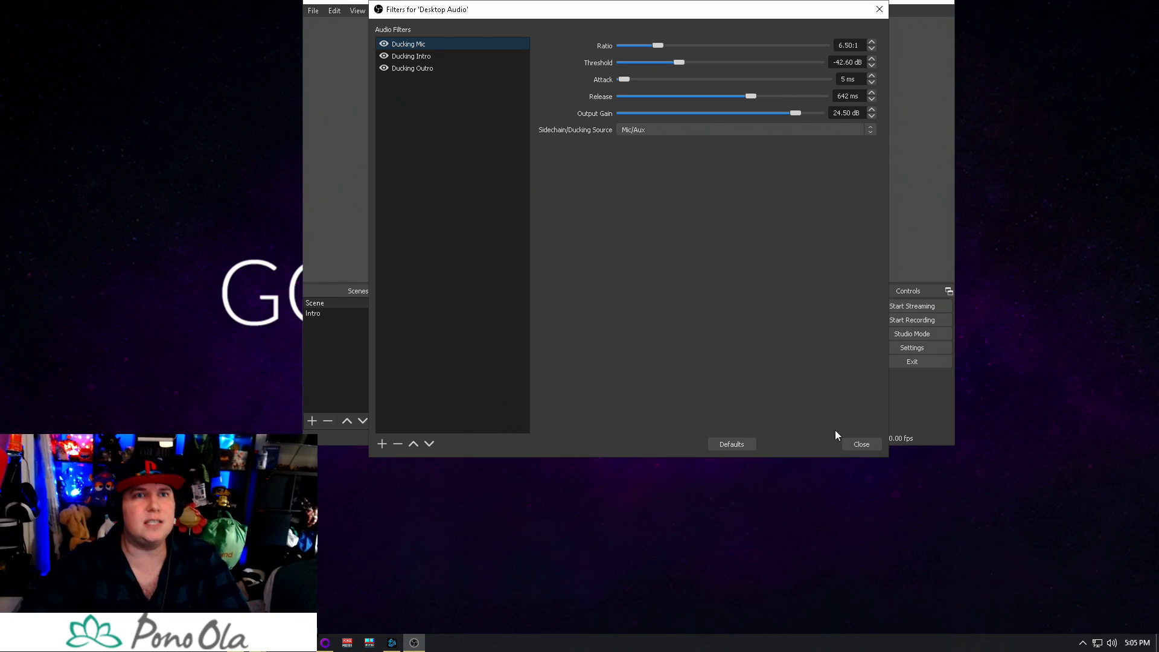
{"action": "left_click", "coordinate": [470, 69]}
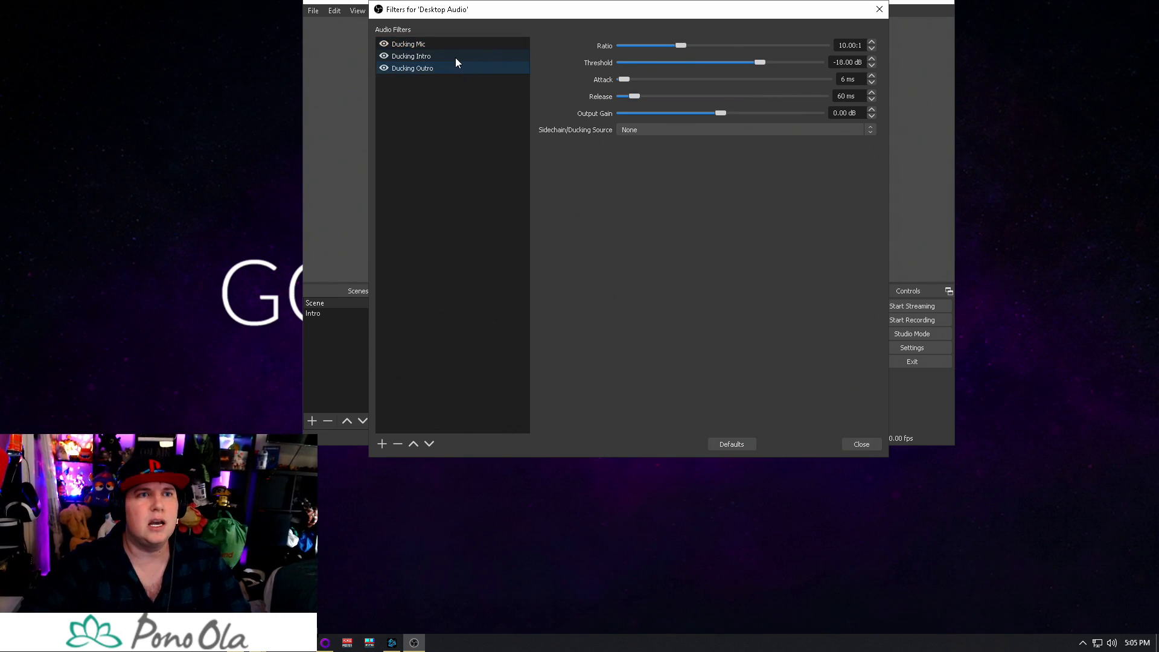
Set the Ducking Outro filter's ratio to 6.50:1, matching Ducking Intro, and its threshold to -53.20 dB
{"action": "left_click", "coordinate": [455, 57]}
{"action": "left_click", "coordinate": [453, 67]}
{"action": "left_click_drag", "start_coordinate": [666, 46], "coordinate": [658, 47]}
{"action": "left_click", "coordinate": [476, 53]}
{"action": "left_click", "coordinate": [470, 67]}
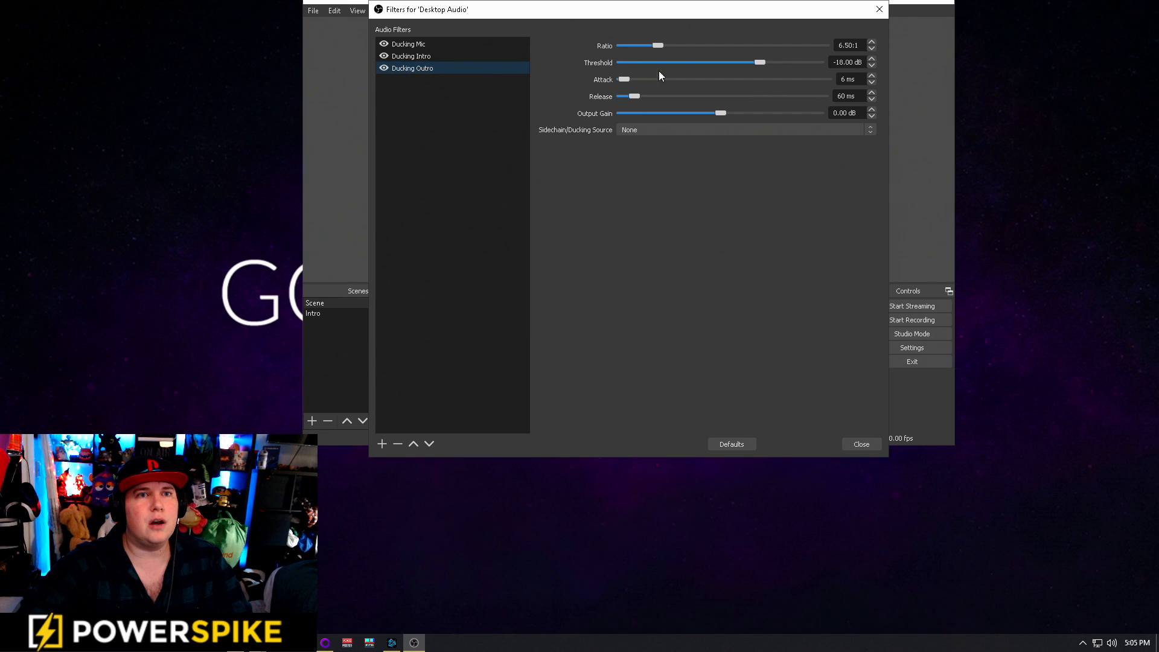
{"action": "left_click_drag", "start_coordinate": [760, 64], "coordinate": [634, 73]}
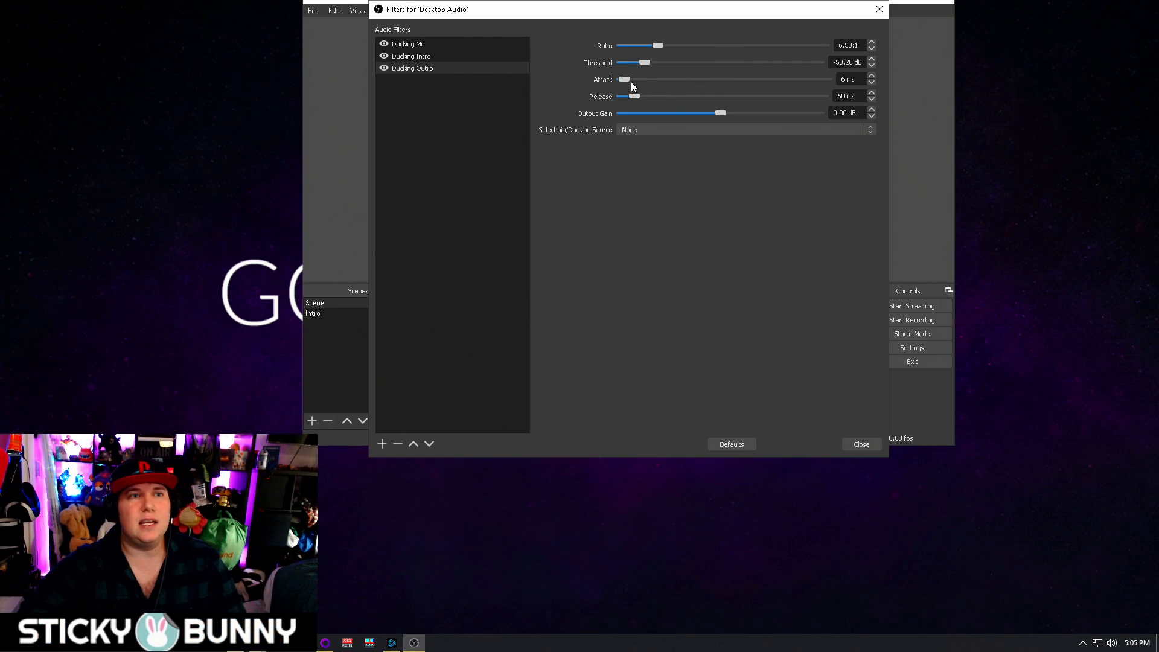
Set the Ducking Outro filter's attack to 1 ms and its release to 609 ms, and close the Desktop Audio filters
{"action": "left_click_drag", "start_coordinate": [628, 84], "coordinate": [618, 163]}
{"action": "left_click_drag", "start_coordinate": [631, 97], "coordinate": [742, 114]}
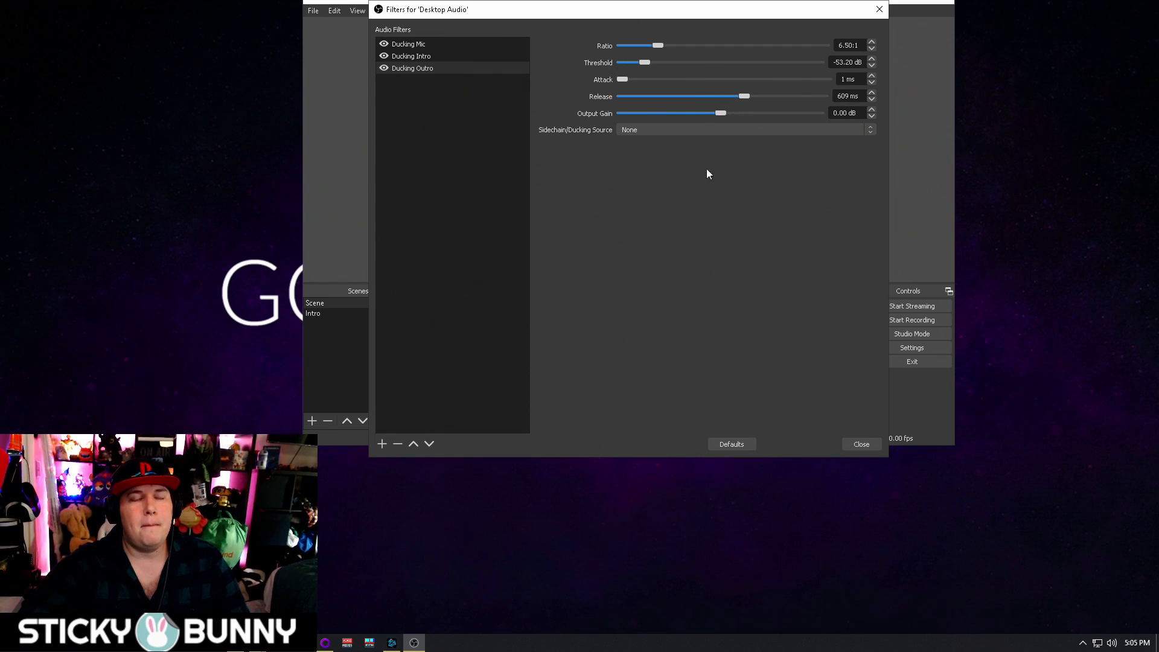
{"action": "left_click", "coordinate": [447, 66]}
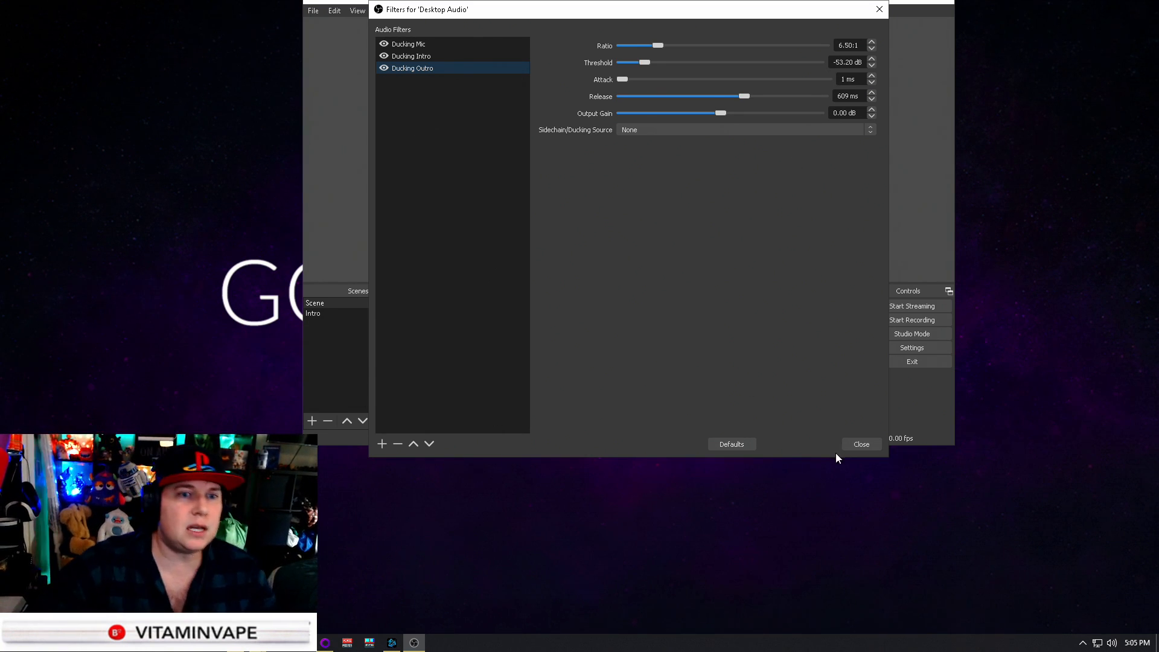
{"action": "left_click", "coordinate": [848, 444]}
Add a new Media Source to the scene named Scene, leaving its local file empty
{"action": "left_click", "coordinate": [434, 420]}
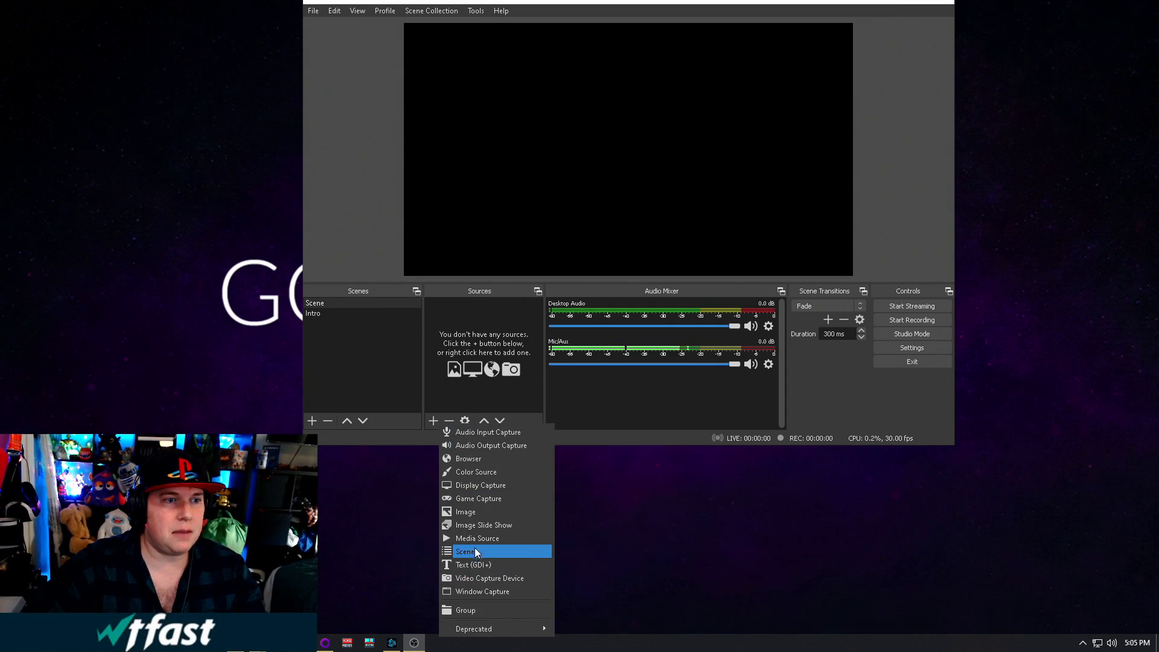
{"action": "left_click", "coordinate": [495, 538]}
{"action": "left_click", "coordinate": [668, 309]}
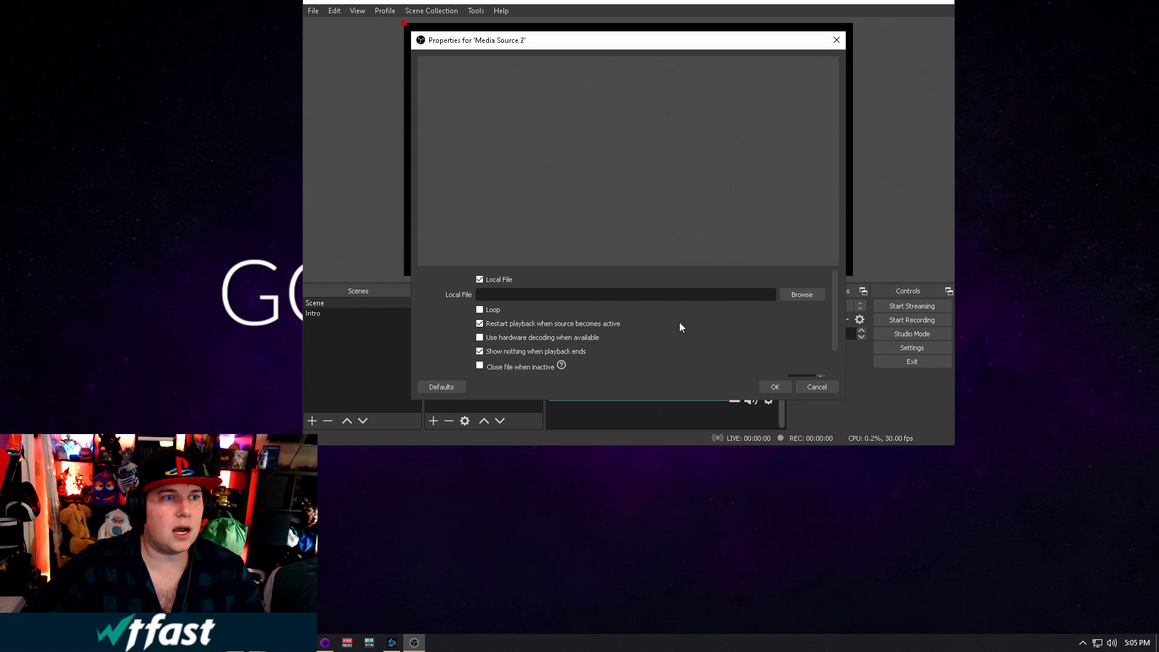
{"action": "left_click", "coordinate": [812, 388]}
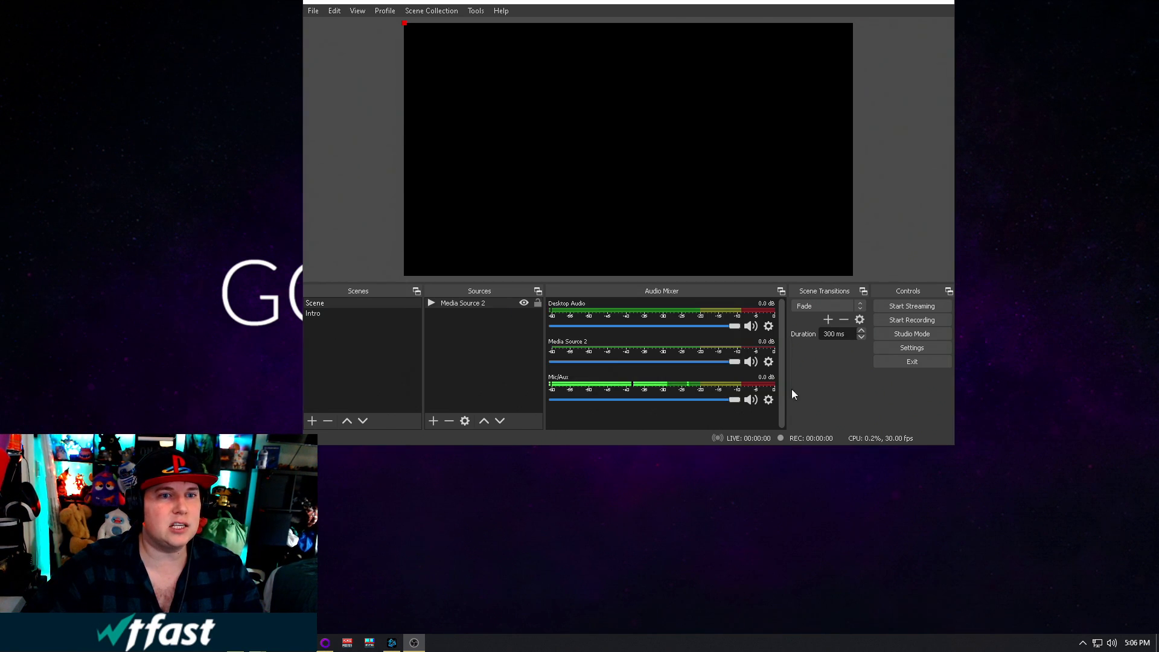
Switch repeatedly between Scene and Intro, checking the YouTube music in the browser, to observe how the intro media ducks Desktop Audio
{"action": "left_click", "coordinate": [364, 315]}
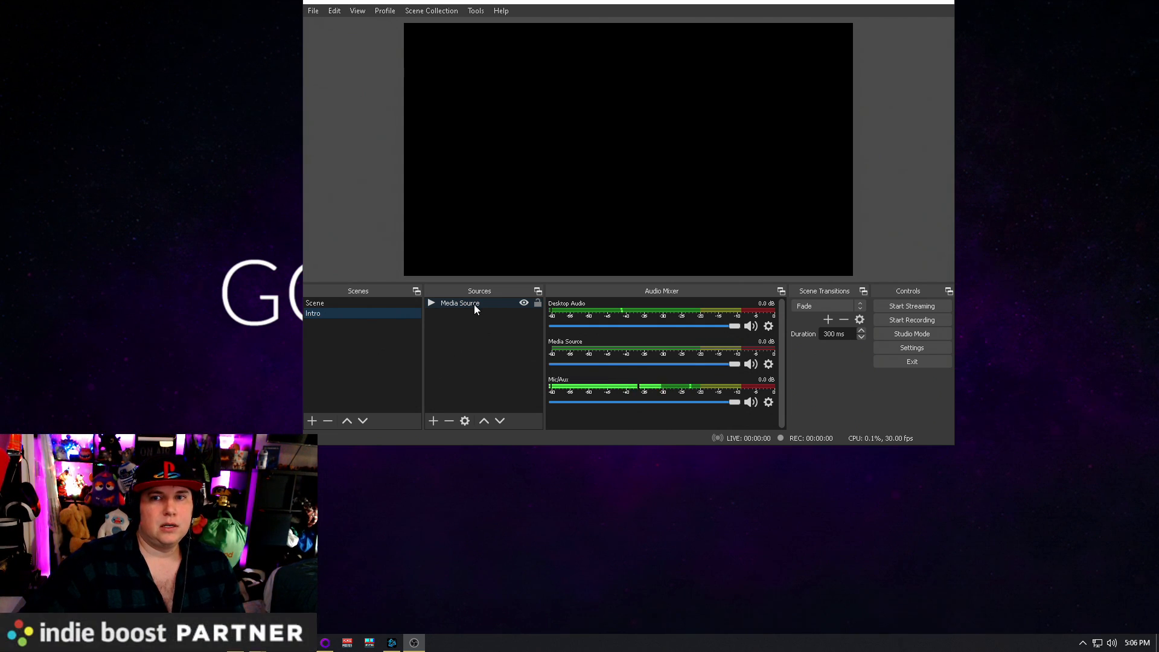
{"action": "left_click", "coordinate": [340, 304]}
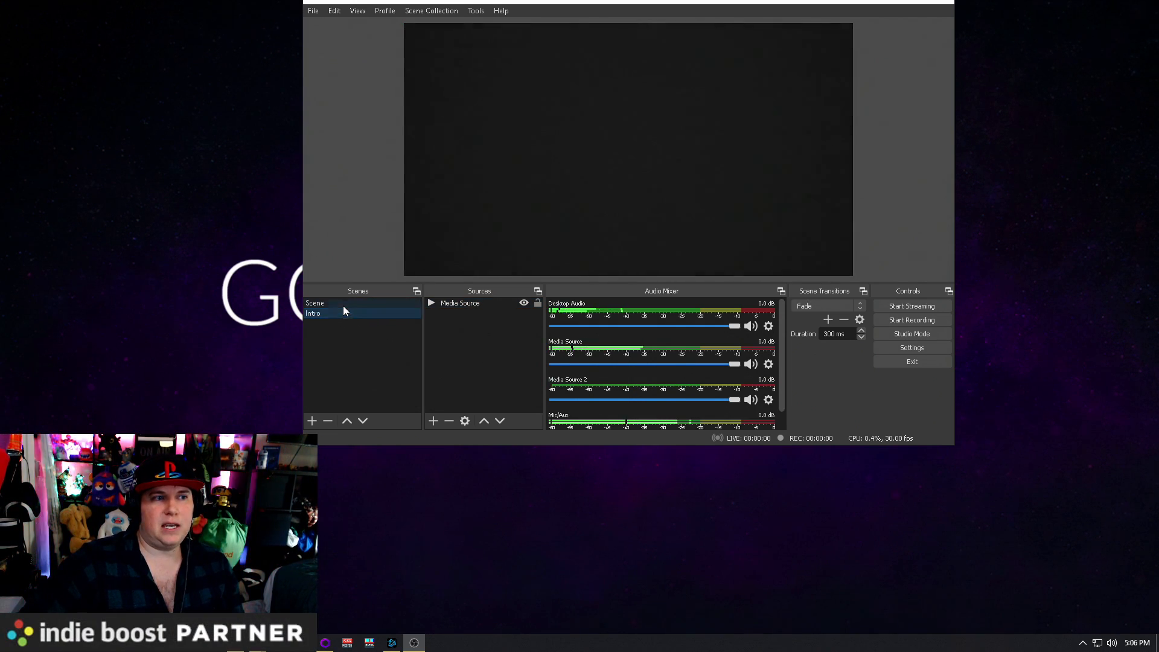
{"action": "left_click", "coordinate": [348, 314]}
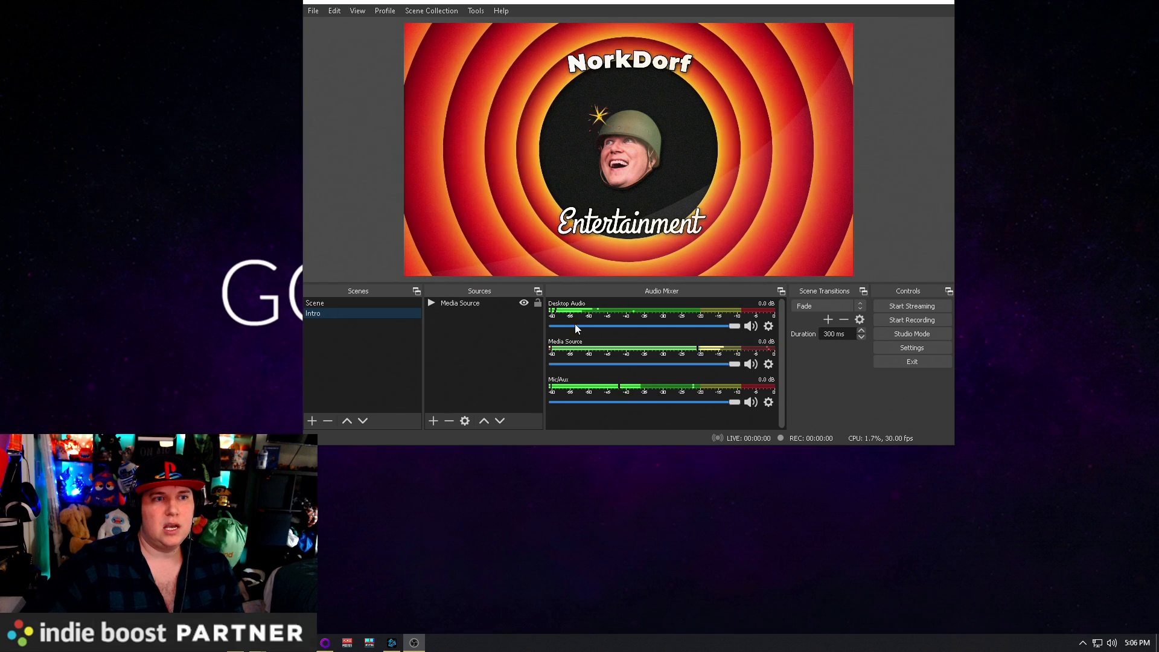
{"action": "mouse_move", "coordinate": [280, 643]}
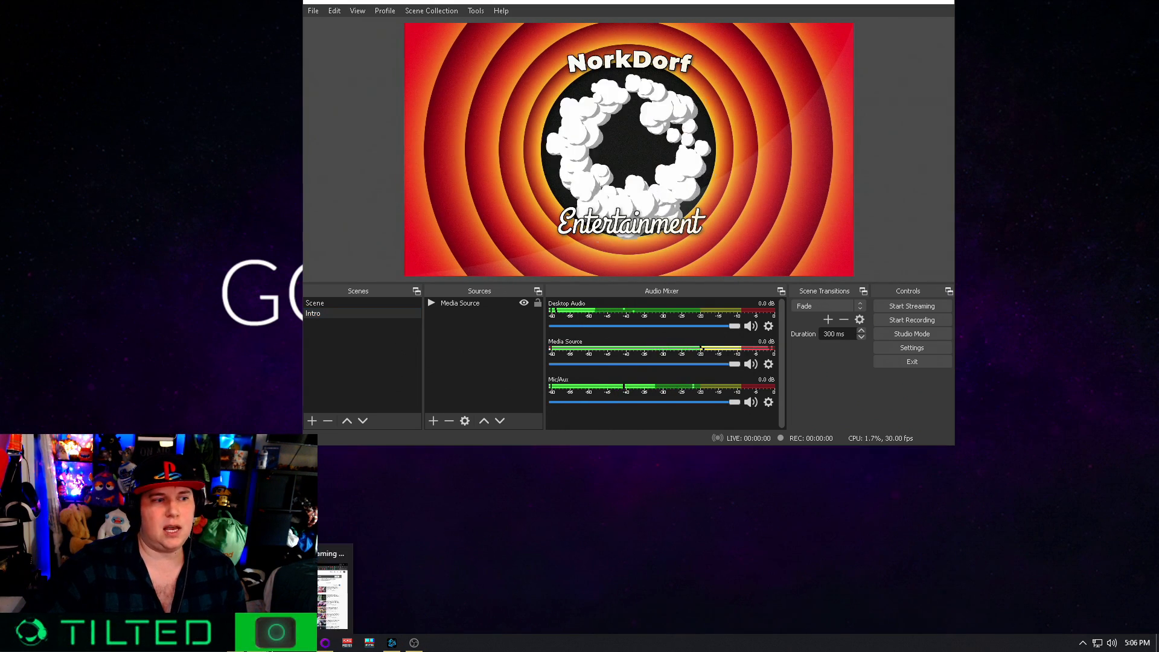
{"action": "left_click", "coordinate": [296, 598]}
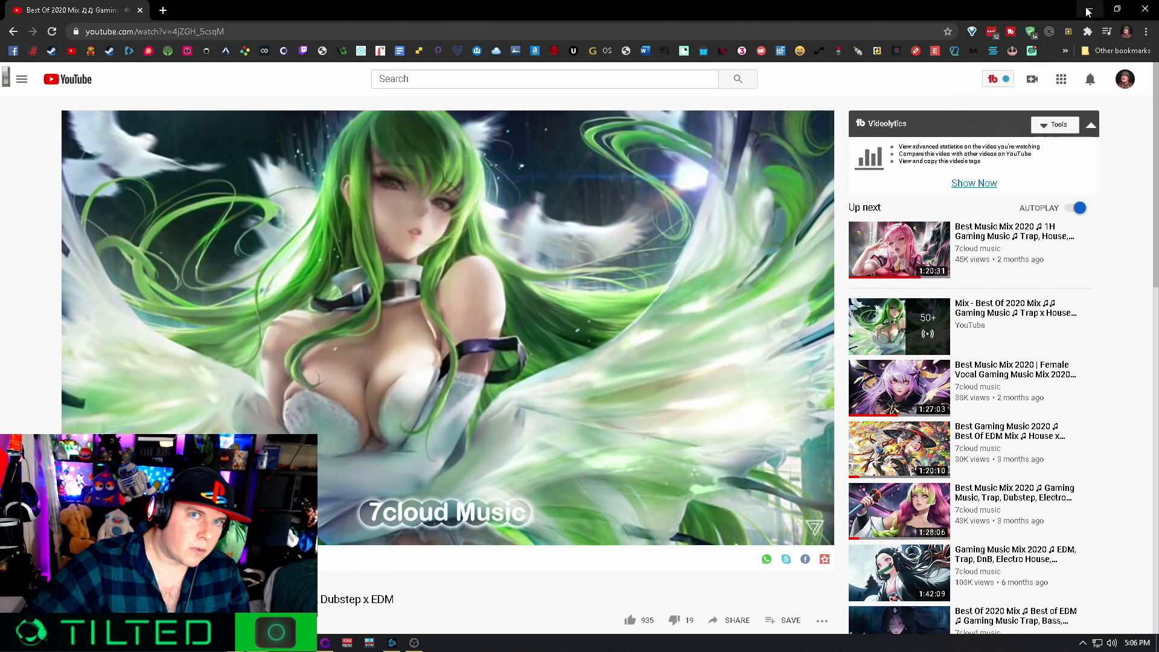
{"action": "left_click", "coordinate": [1090, 9]}
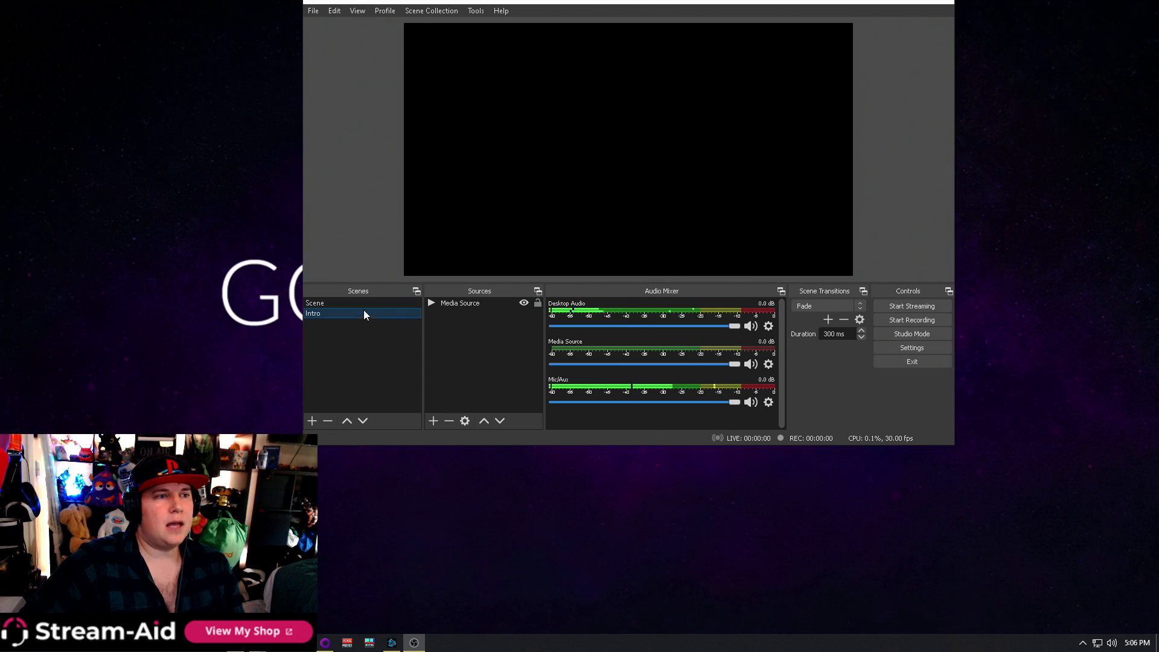
{"action": "left_click", "coordinate": [342, 302]}
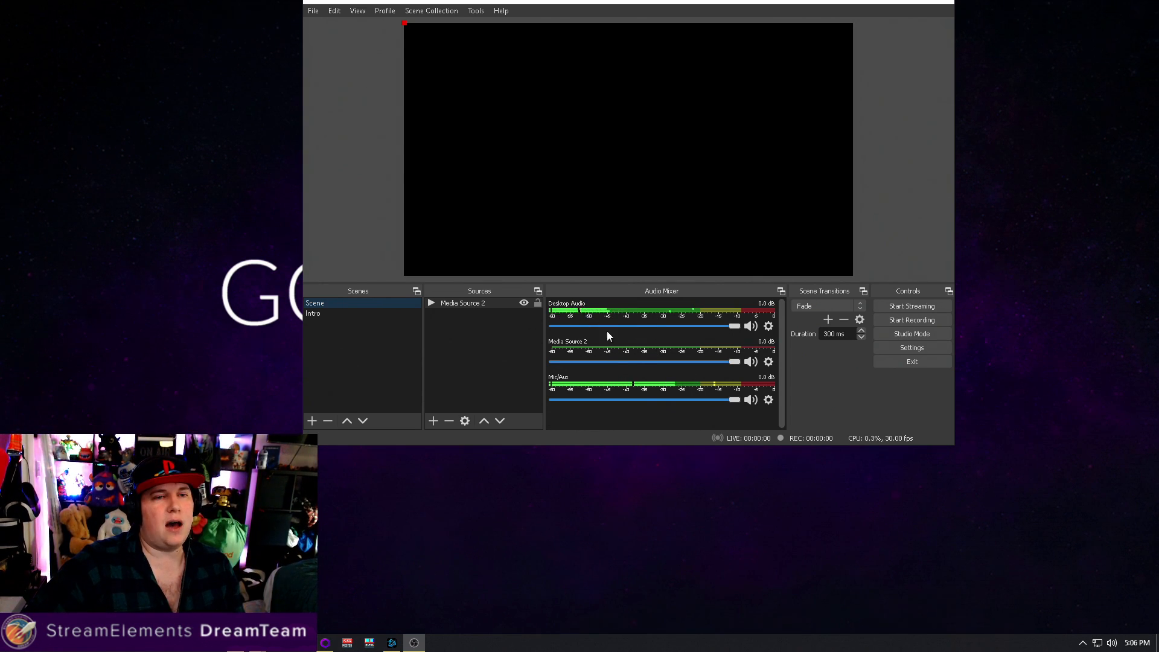
{"action": "left_click", "coordinate": [333, 315]}
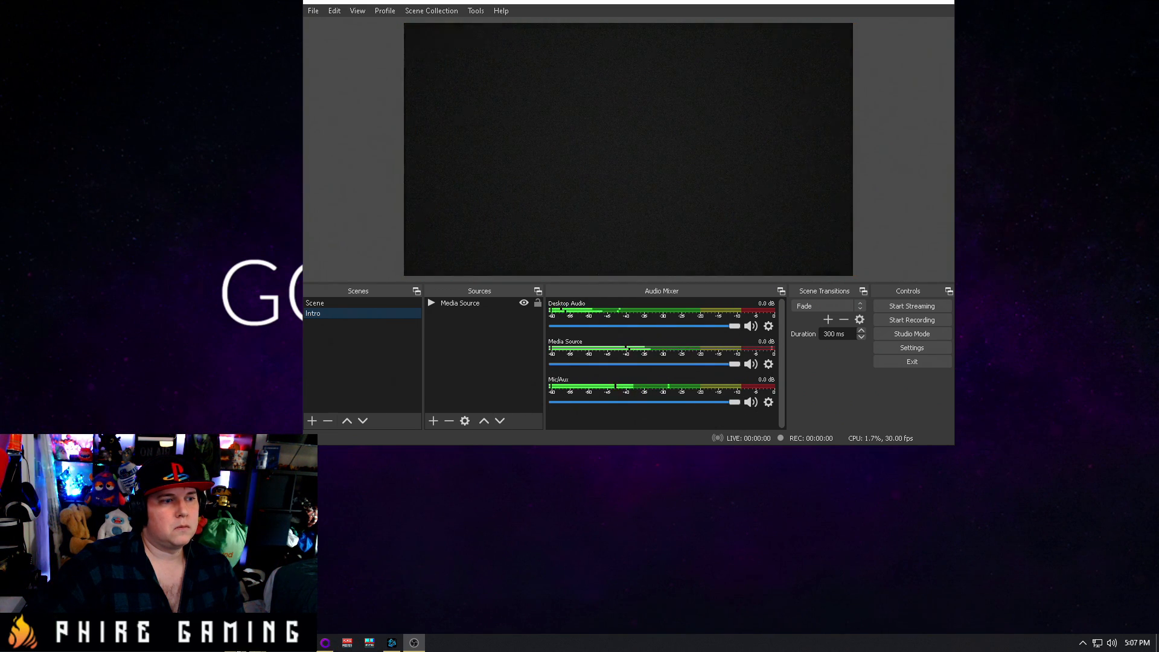
{"action": "mouse_move", "coordinate": [258, 643]}
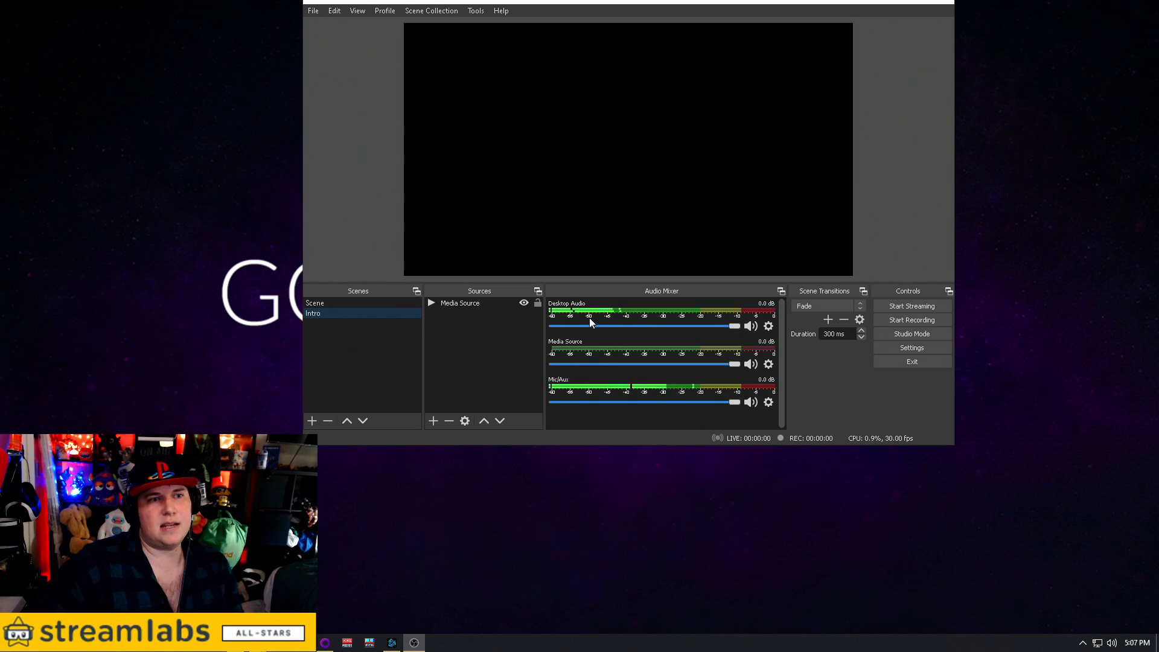
Replay the Intro scene and lower its Media Source volume to -3.7 dB
{"action": "left_click", "coordinate": [365, 303]}
{"action": "left_click", "coordinate": [339, 313]}
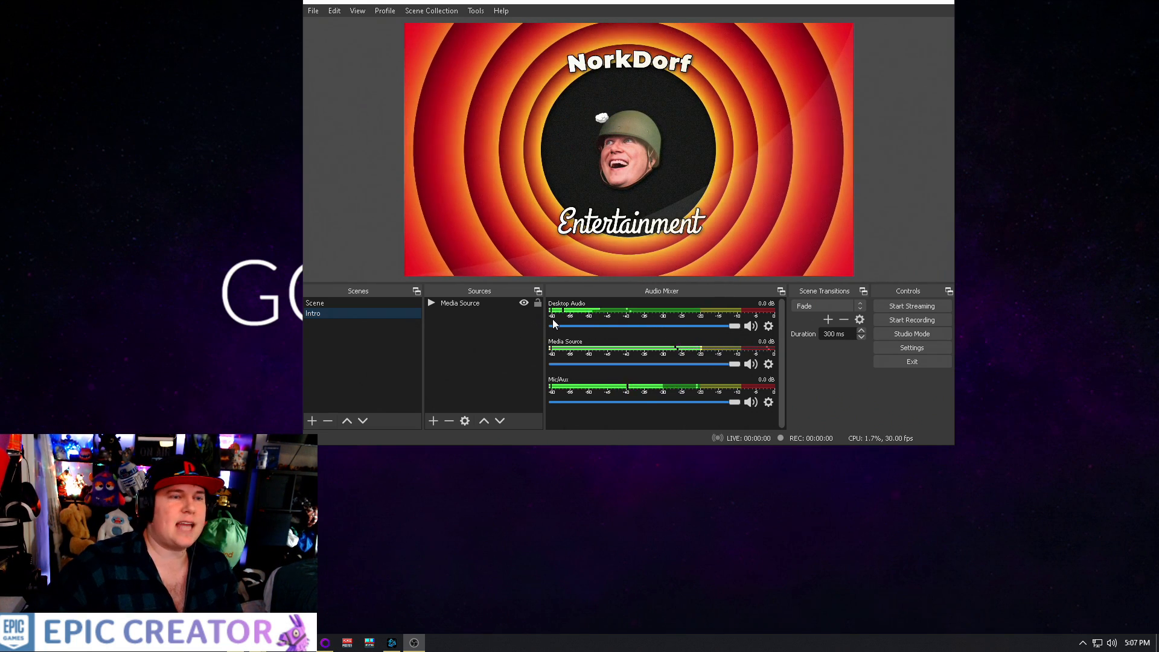
{"action": "left_click_drag", "start_coordinate": [734, 364], "coordinate": [704, 364]}
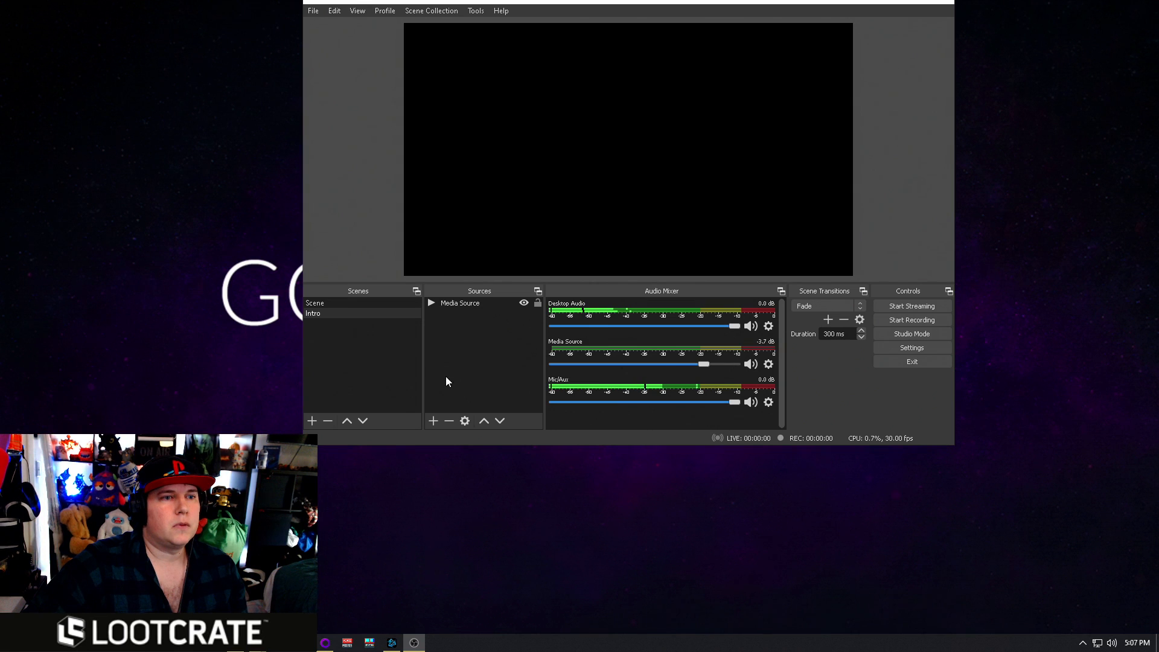
Switch back to the scene named Scene, pause the YouTube music mix in the browser and return to OBS
{"action": "left_click", "coordinate": [345, 303]}
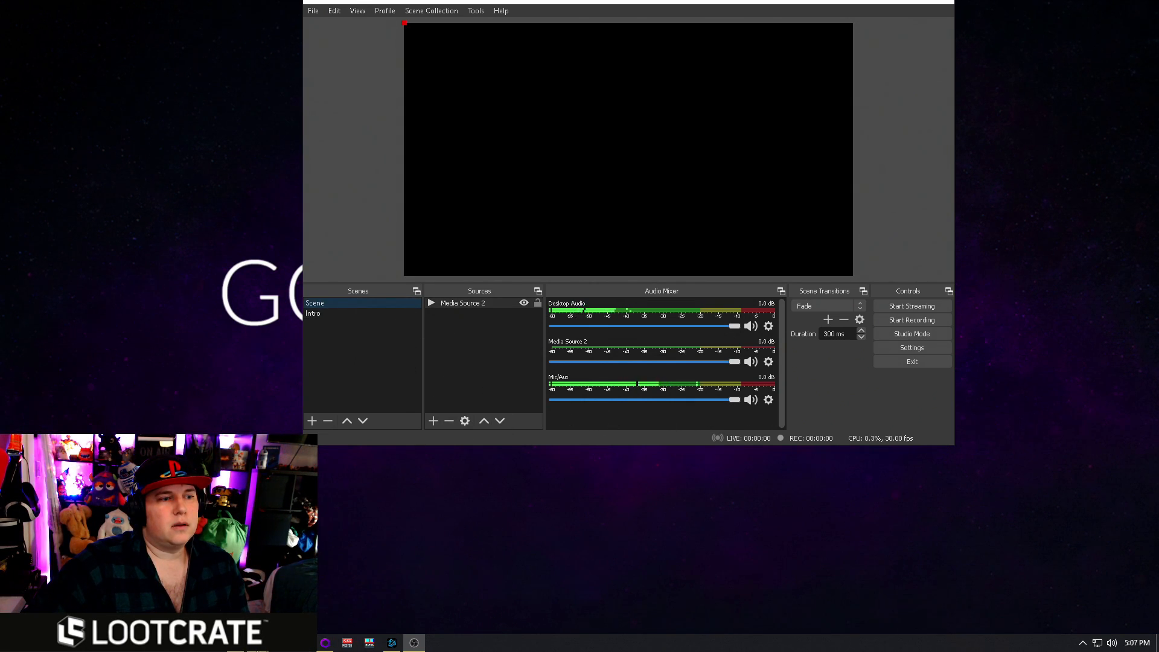
{"action": "mouse_move", "coordinate": [260, 643]}
{"action": "left_click", "coordinate": [283, 589]}
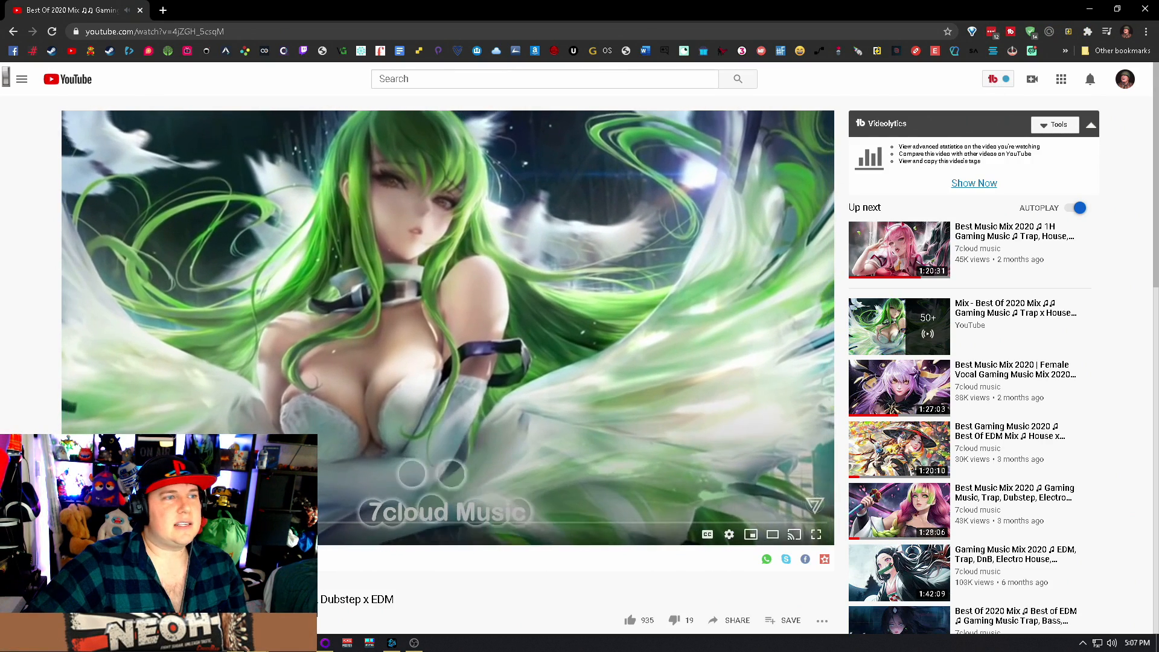
{"action": "left_click", "coordinate": [1090, 8]}
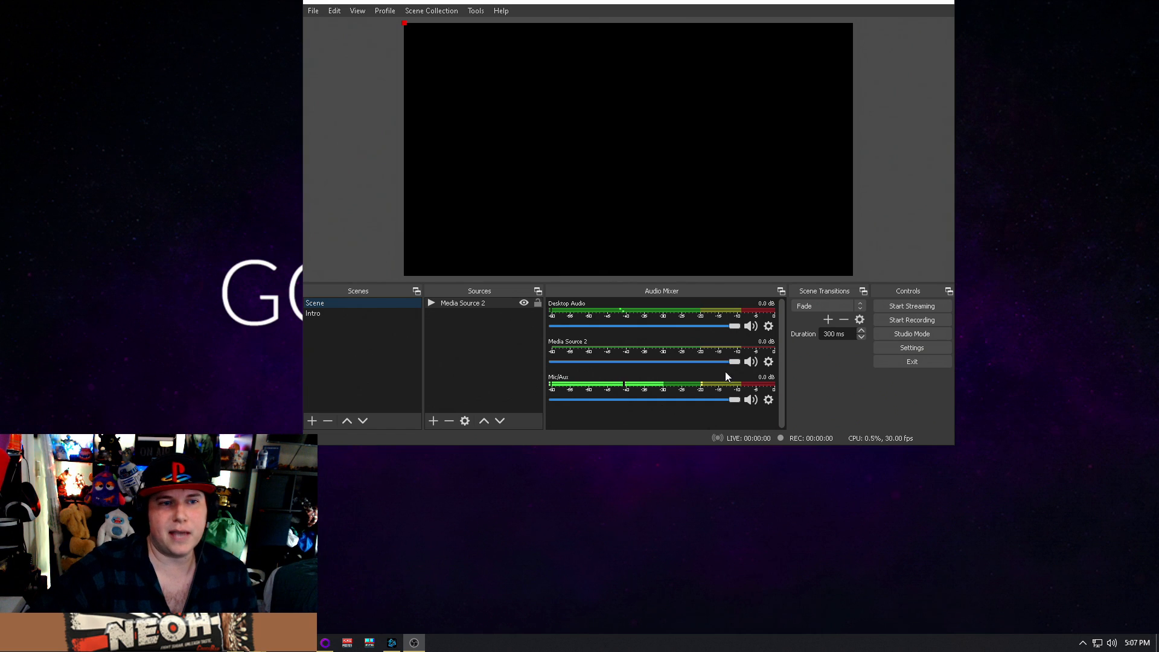
Review the capture devices offered in the Mic/Aux properties and close them without changing the device
{"action": "left_click", "coordinate": [768, 401]}
{"action": "left_click", "coordinate": [806, 540]}
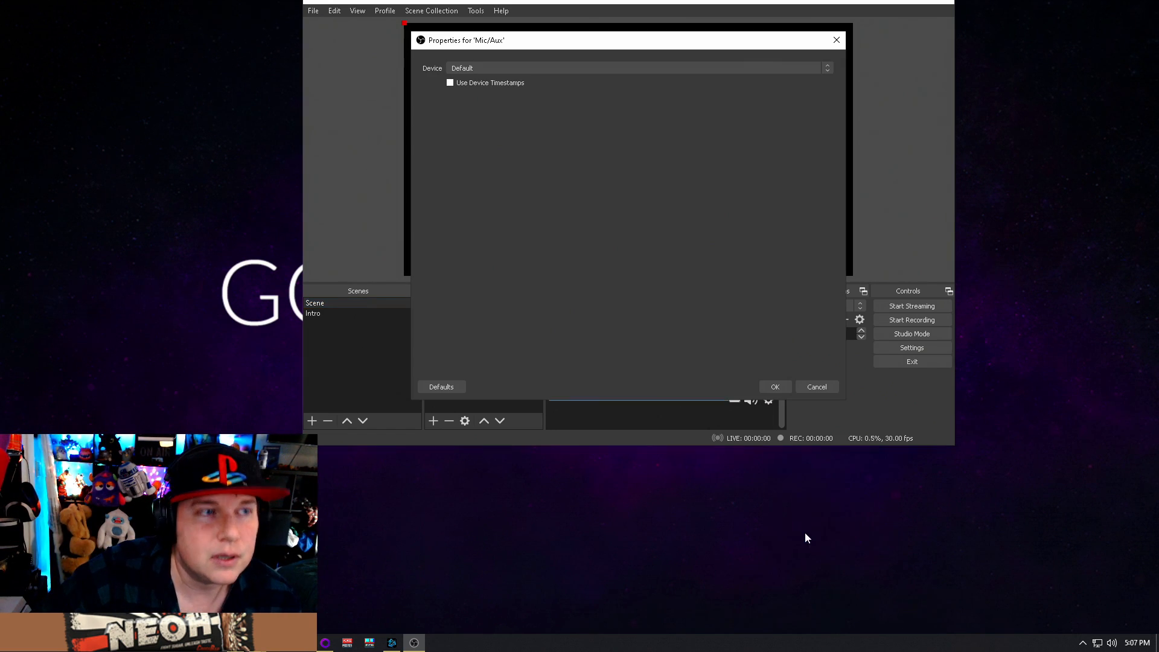
{"action": "left_click", "coordinate": [548, 68]}
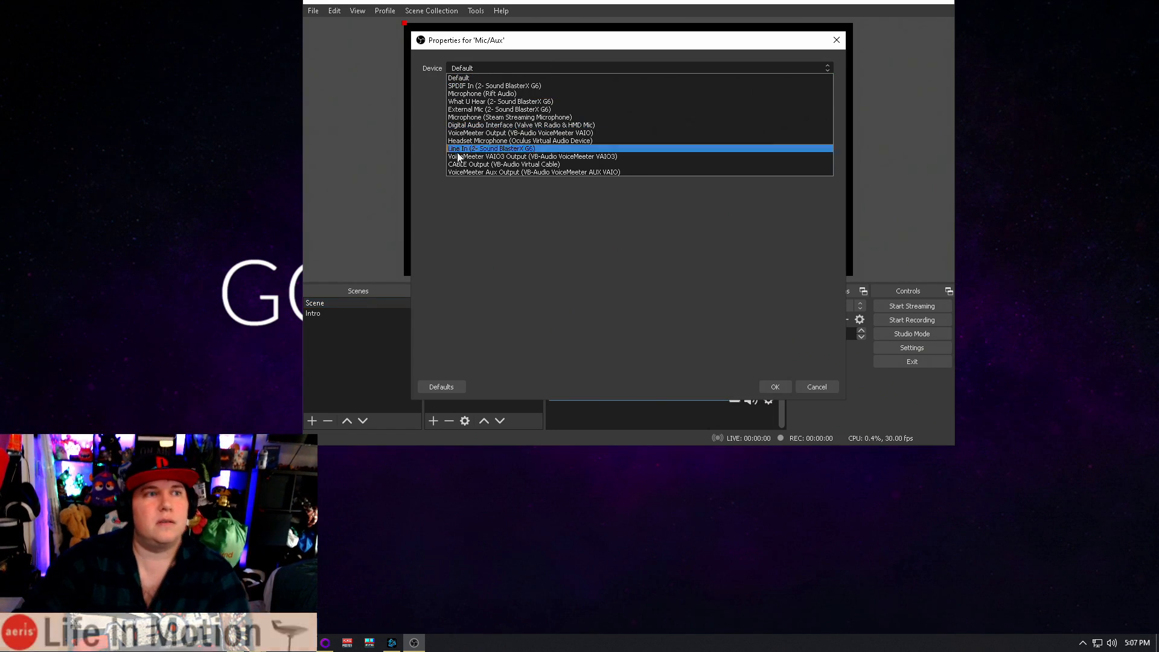
{"action": "left_click", "coordinate": [839, 46]}
{"action": "left_click", "coordinate": [822, 385]}
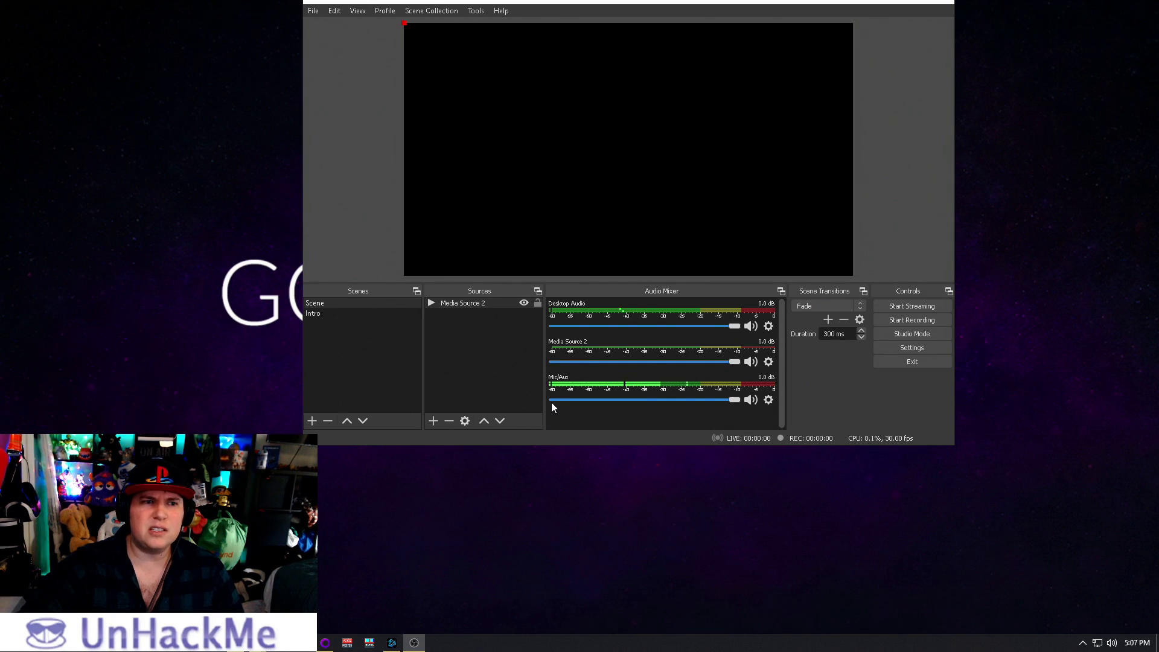
{"action": "left_click", "coordinate": [769, 402]}
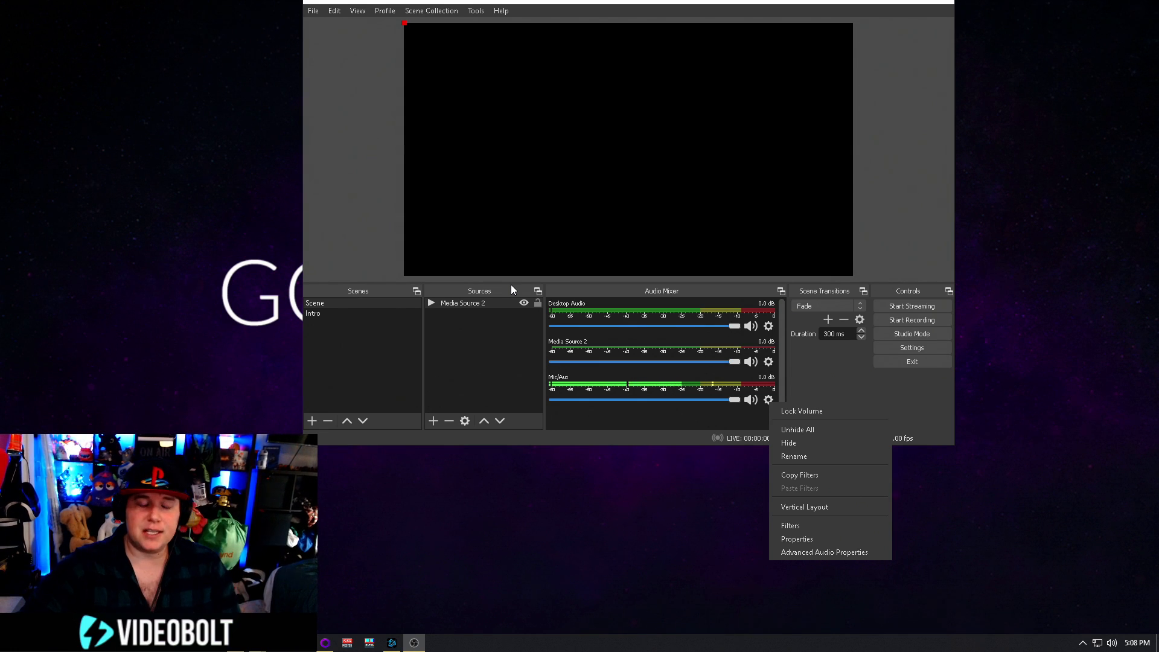
{"action": "left_click", "coordinate": [705, 626]}
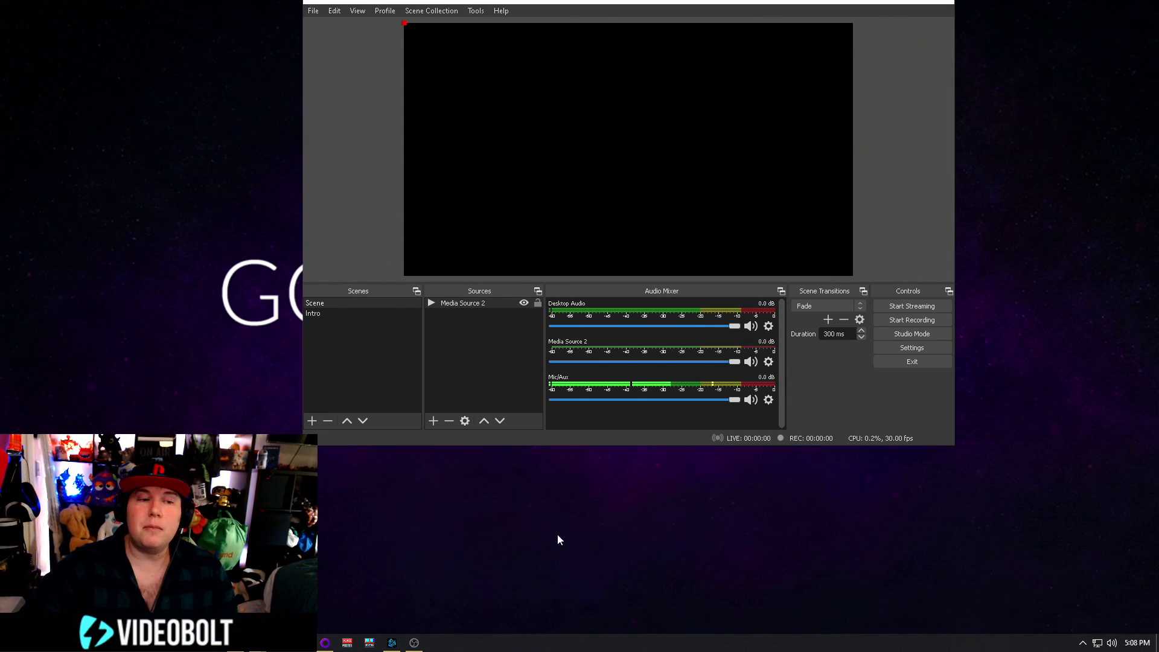